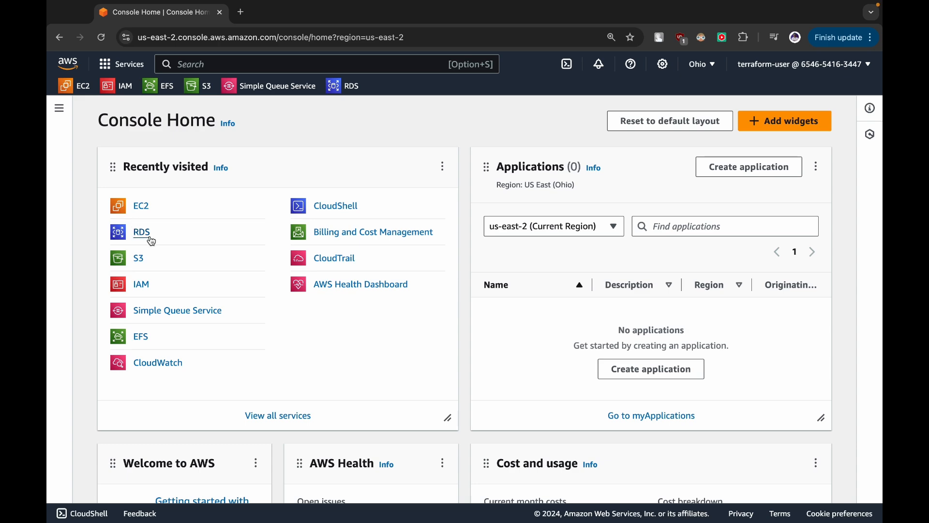
# - Start creating a new database in Amazon RDS and choose MariaDB as the engine type
pyautogui.click(143, 234)
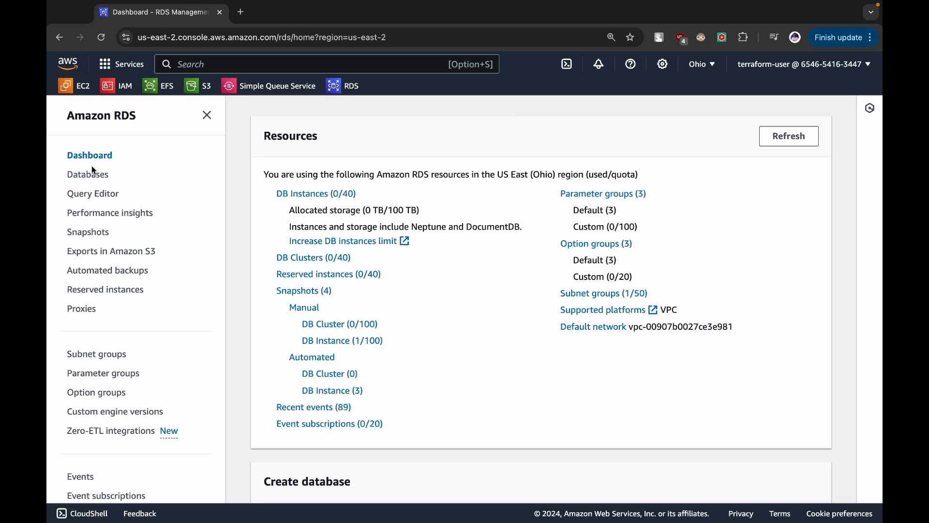
pyautogui.click(91, 175)
pyautogui.click(815, 161)
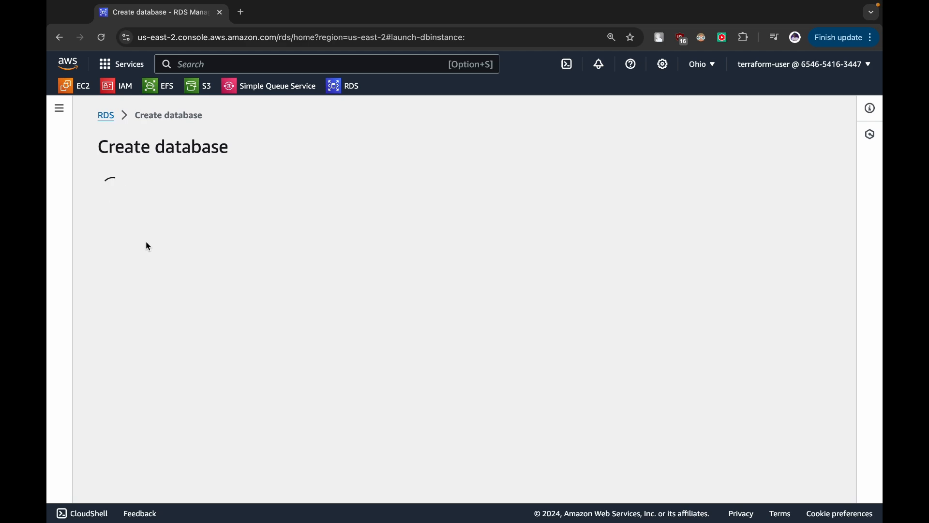
pyautogui.scroll(-3, 254, 342)
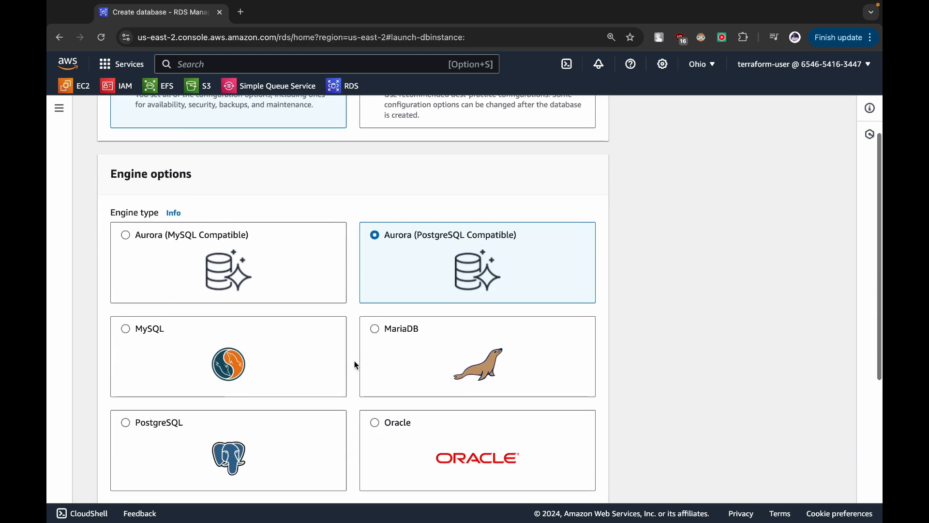
pyautogui.click(375, 329)
# - Look through the list of available MariaDB engine versions
pyautogui.scroll(-8, 422, 369)
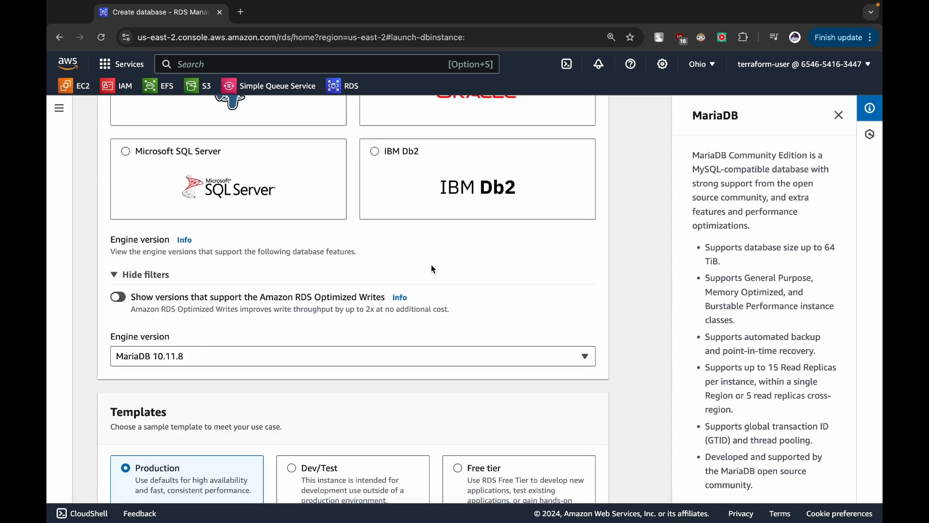
pyautogui.scroll(-1, 300, 396)
pyautogui.click(290, 330)
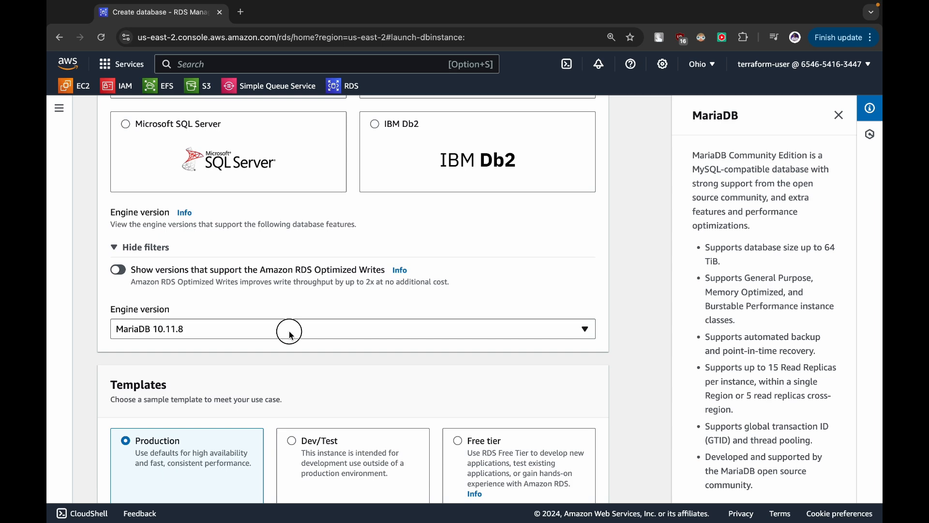
pyautogui.scroll(8, 298, 152)
pyautogui.scroll(7, 297, 152)
pyautogui.scroll(-11, 296, 149)
pyautogui.scroll(3, 296, 149)
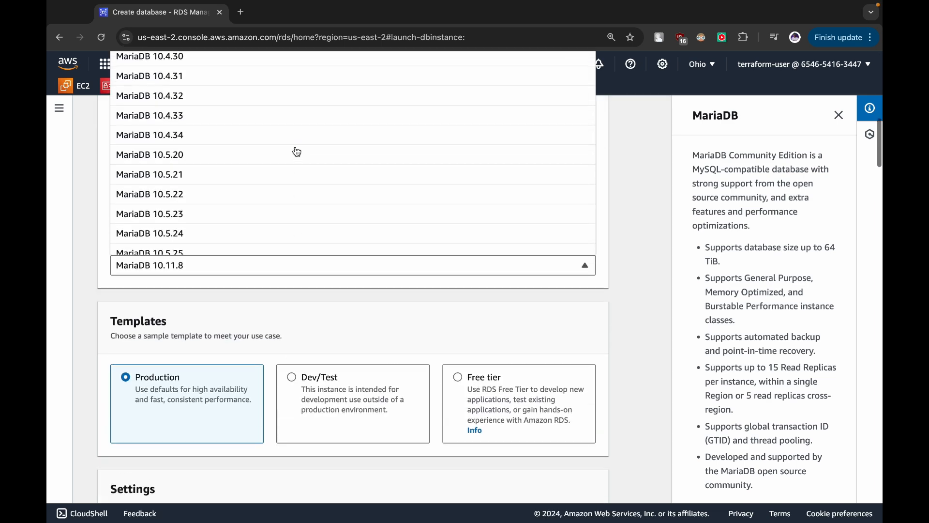
pyautogui.click(583, 293)
# - Choose the Free tier template and set the DB instance identifier to rds-db
pyautogui.scroll(-3, 585, 293)
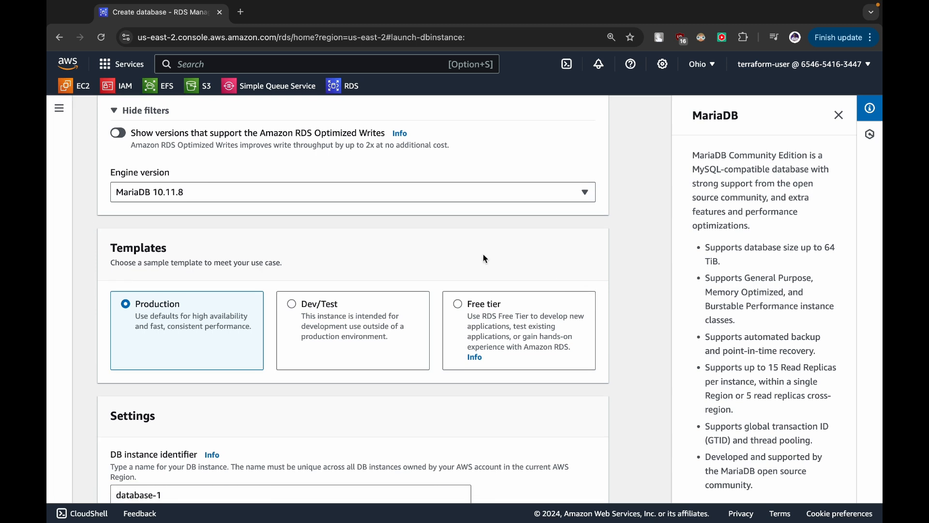
pyautogui.click(462, 303)
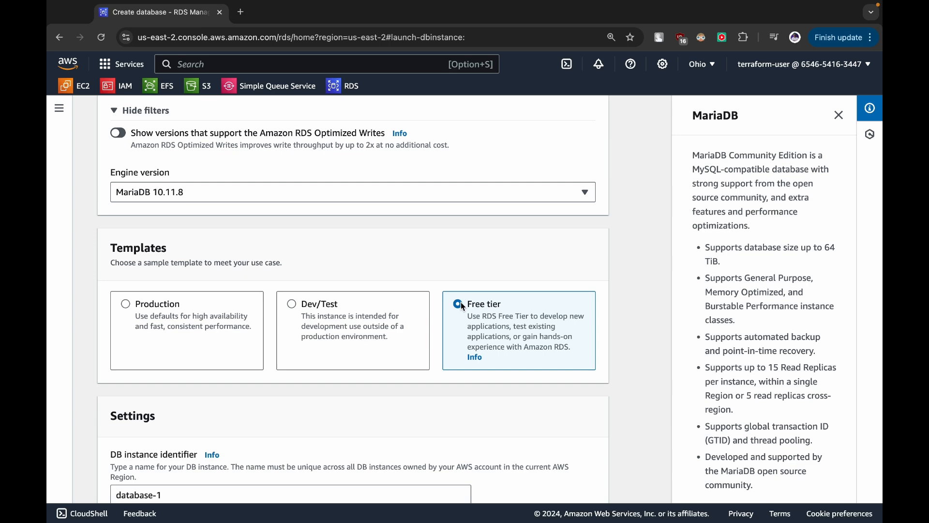
pyautogui.scroll(-5, 461, 303)
pyautogui.tripleClick(289, 272)
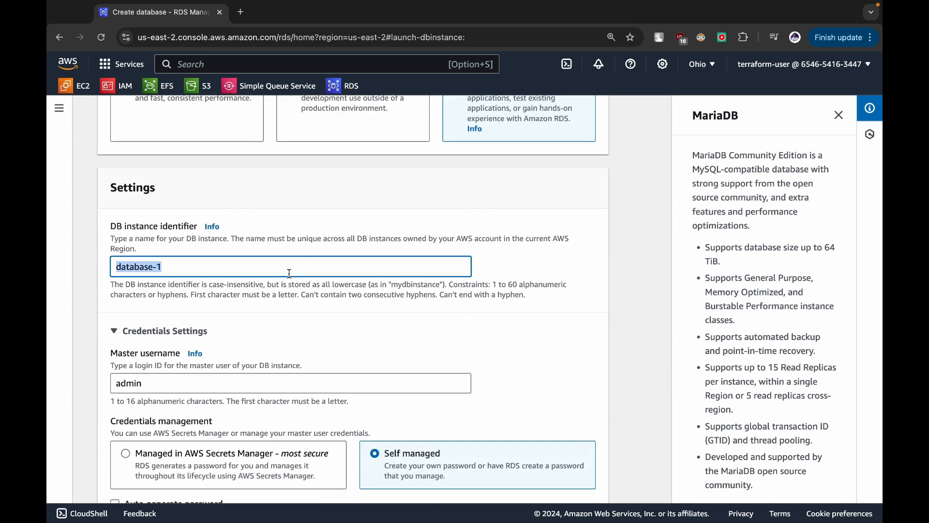
pyautogui.write('r')
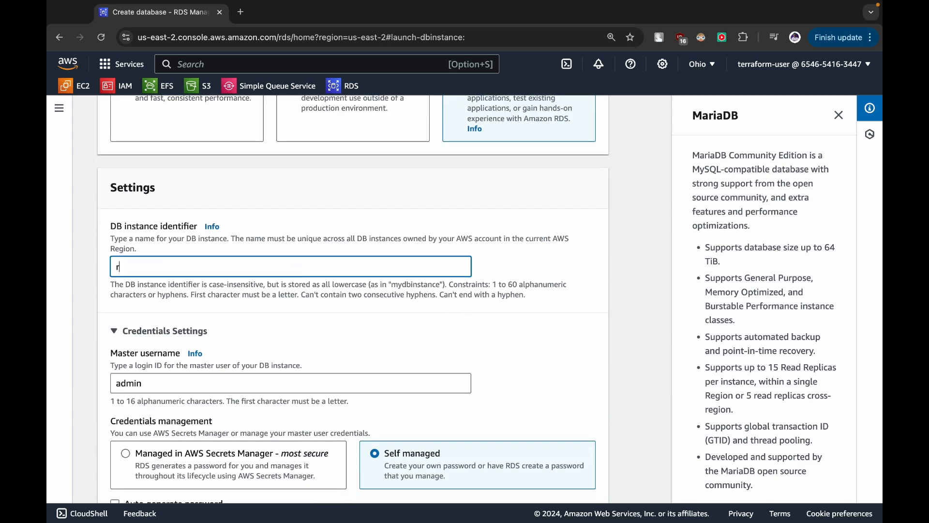
pyautogui.write('ds-db')
# - Enter the master password in the credentials settings and confirm it
pyautogui.scroll(-2, 226, 272)
pyautogui.scroll(-2, 182, 337)
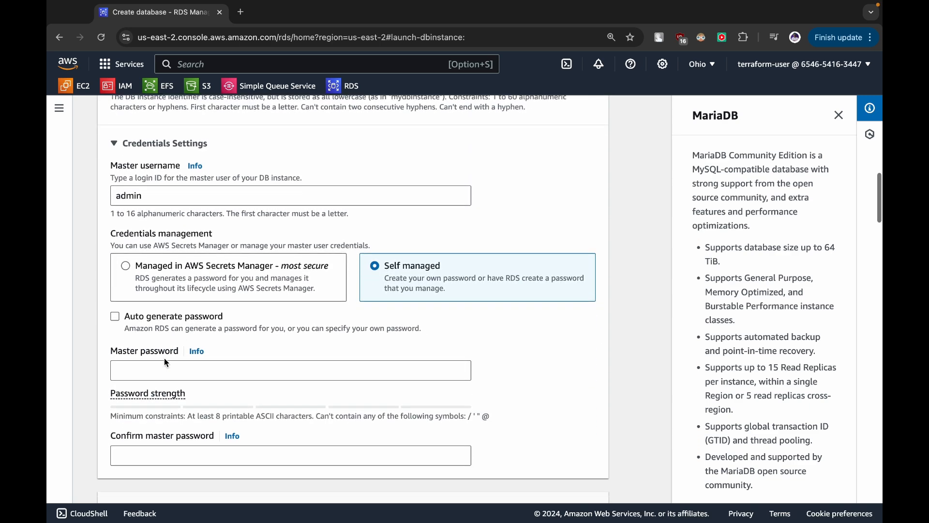
pyautogui.click(160, 370)
pyautogui.write('••')
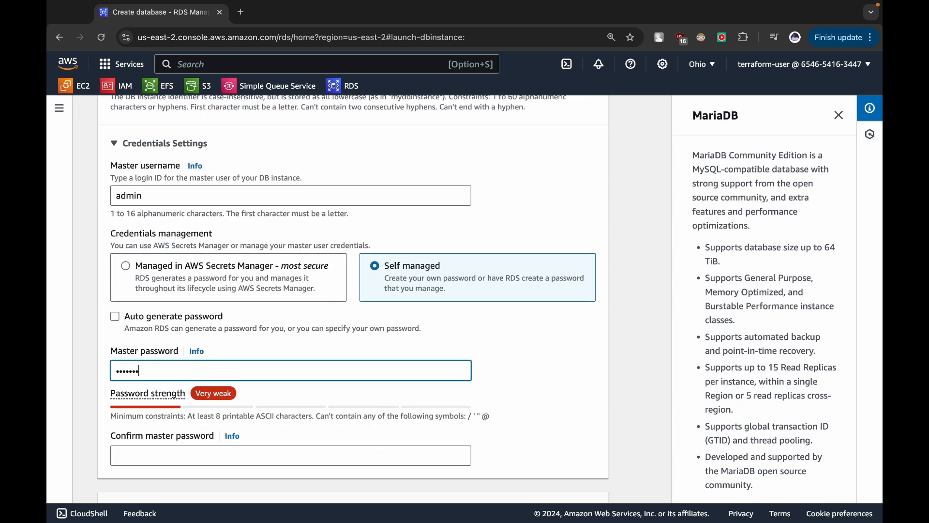
pyautogui.scroll(-1, 157, 387)
pyautogui.click(157, 398)
pyautogui.write('•')
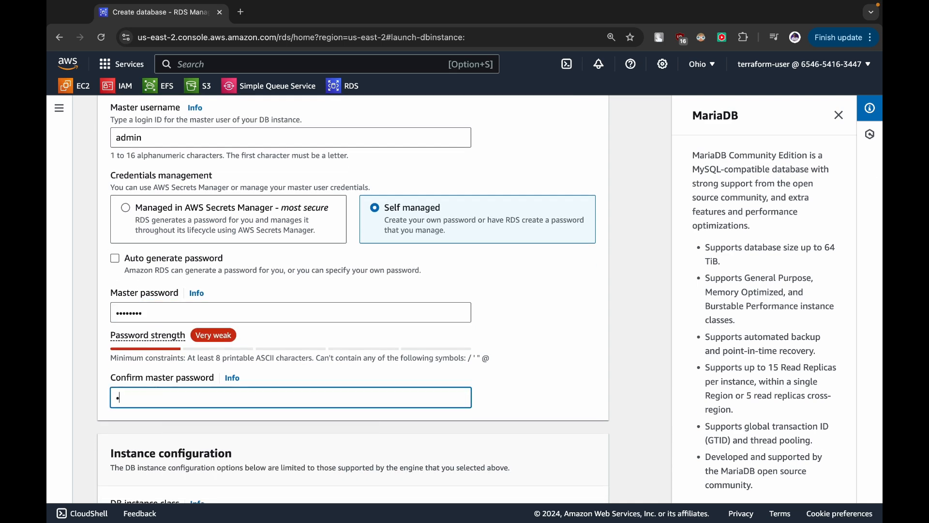
# - Review the instance, storage and connectivity settings and set the Availability Zone to us-east-2a
pyautogui.scroll(-10, 353, 300)
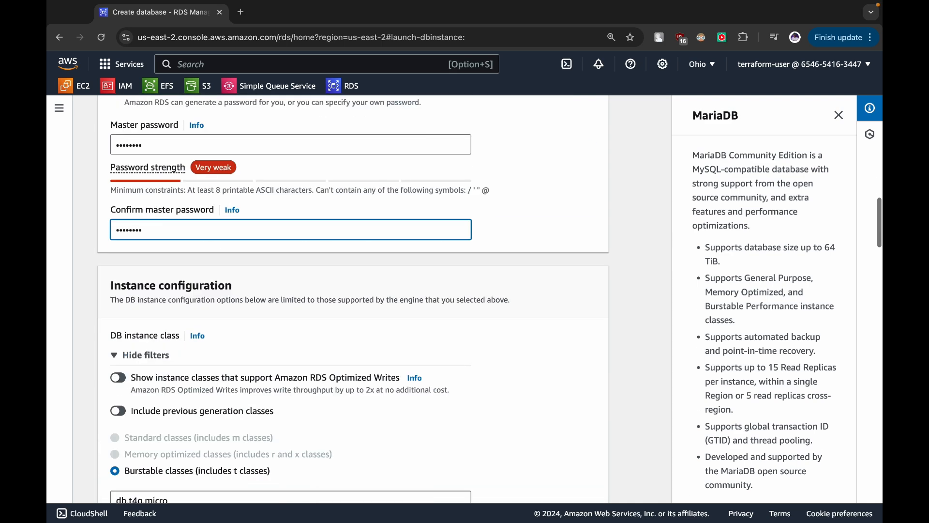
pyautogui.scroll(-3, 145, 368)
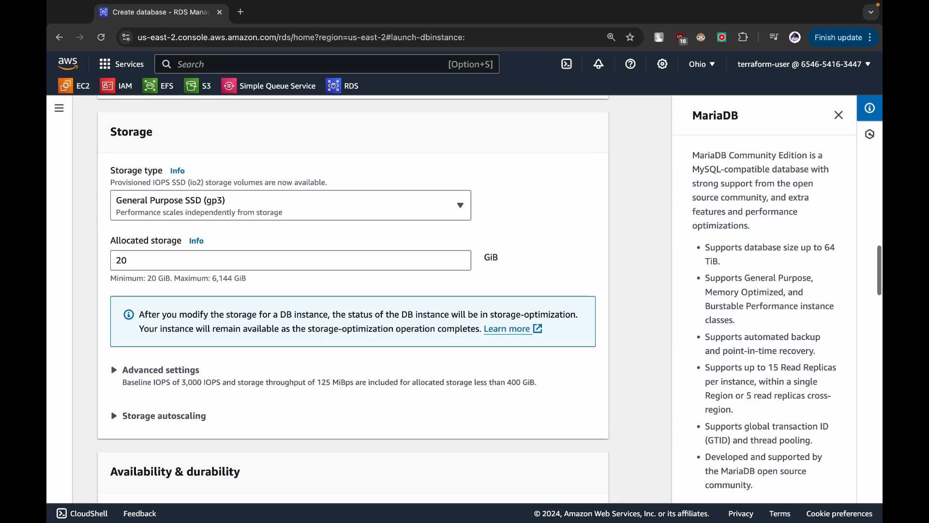
pyautogui.scroll(-6, 216, 312)
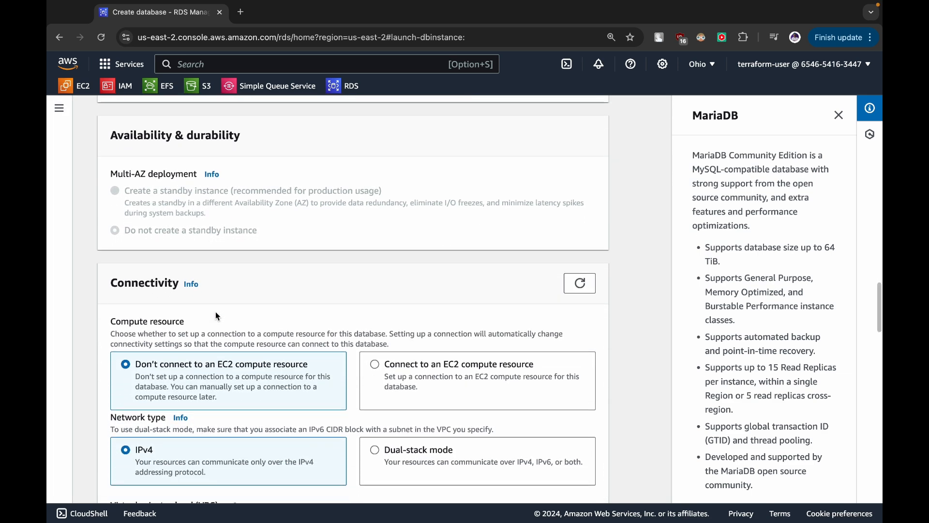
pyautogui.scroll(-3, 217, 315)
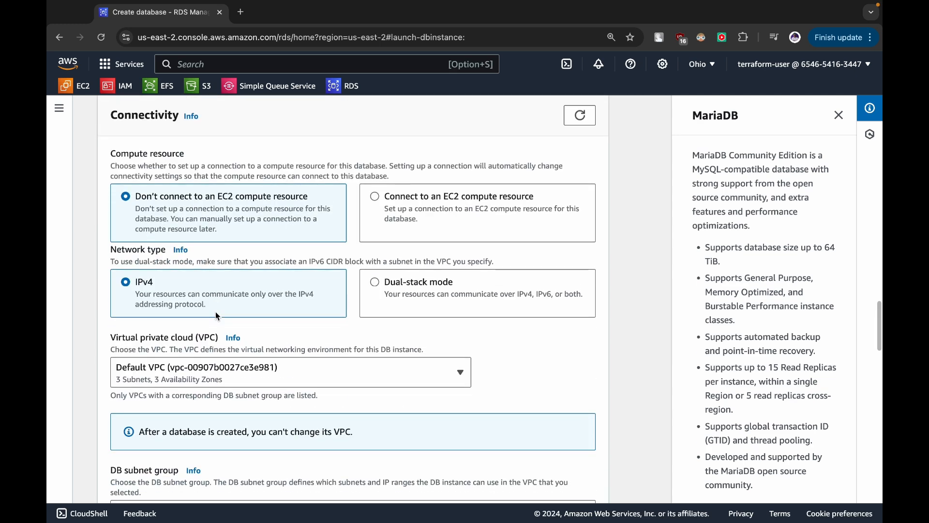
pyautogui.scroll(-7, 216, 315)
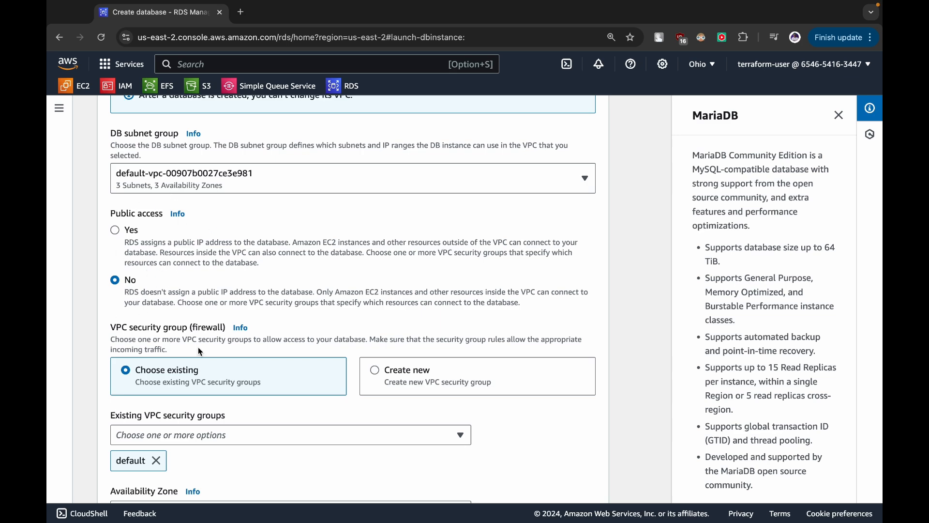
pyautogui.scroll(-4, 200, 351)
pyautogui.click(206, 296)
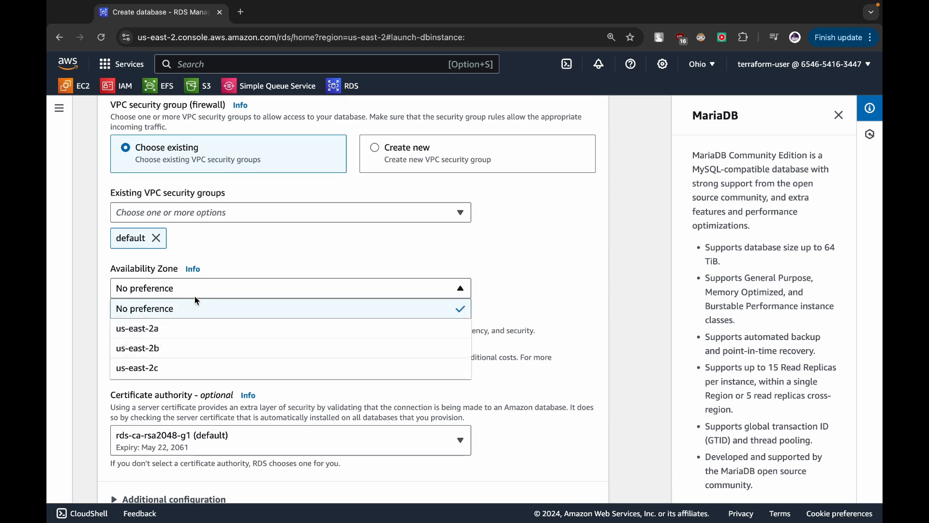
pyautogui.click(165, 332)
# - Create the database with the remaining settings left at default and dismiss the suggested add-ons
pyautogui.scroll(-2, 416, 290)
pyautogui.scroll(-12, 428, 319)
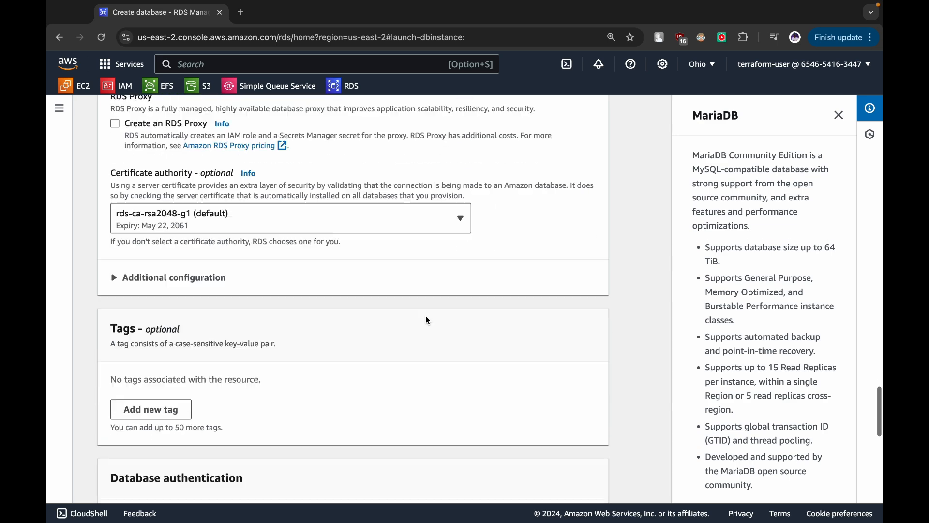
pyautogui.scroll(-7, 426, 320)
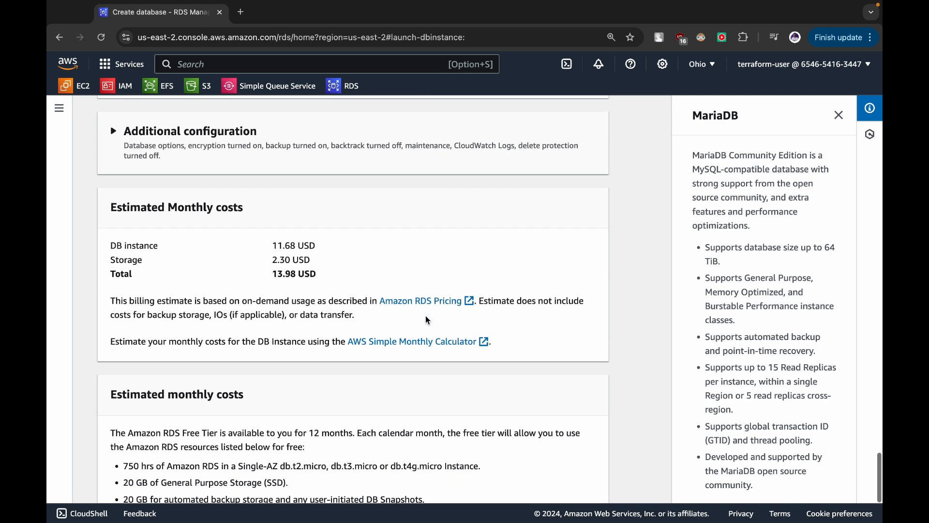
pyautogui.click(546, 483)
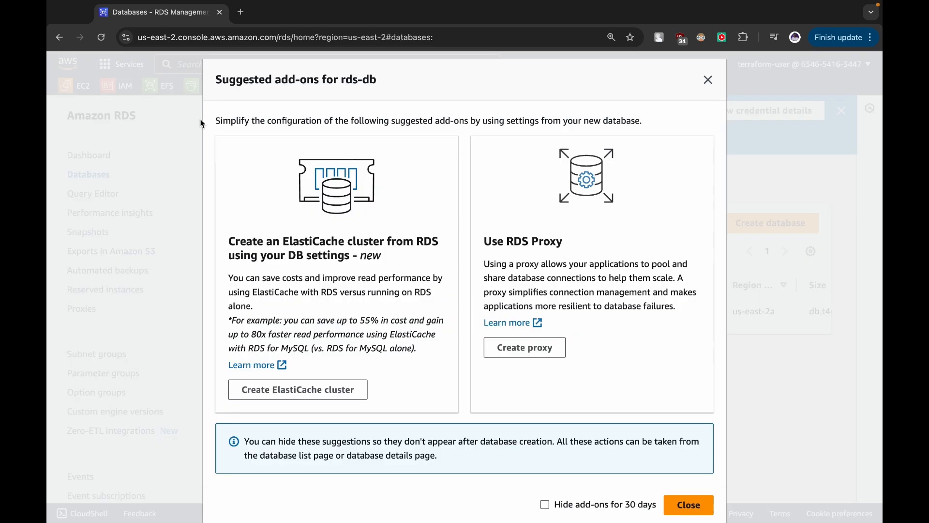
pyautogui.click(688, 506)
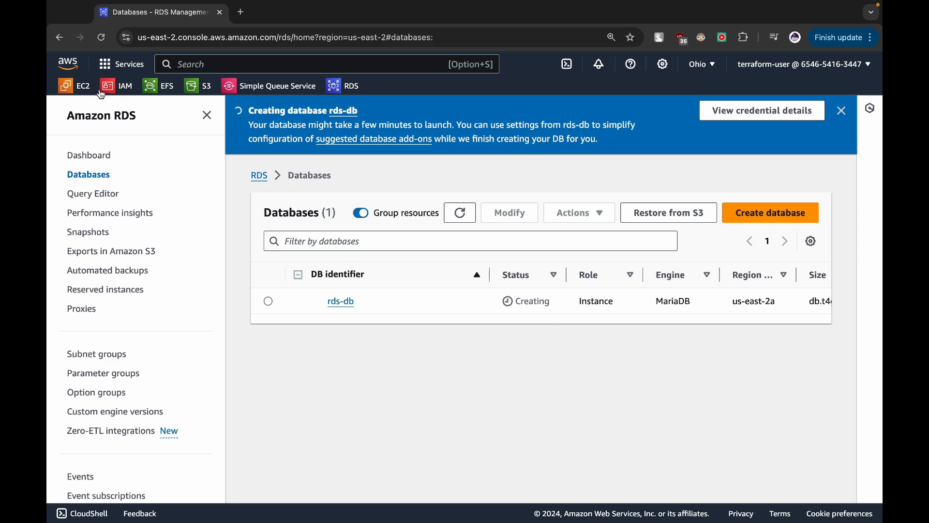
# - Open EC2 in a new browser tab and start launching an instance named rds-server
pyautogui.middleClick(83, 88)
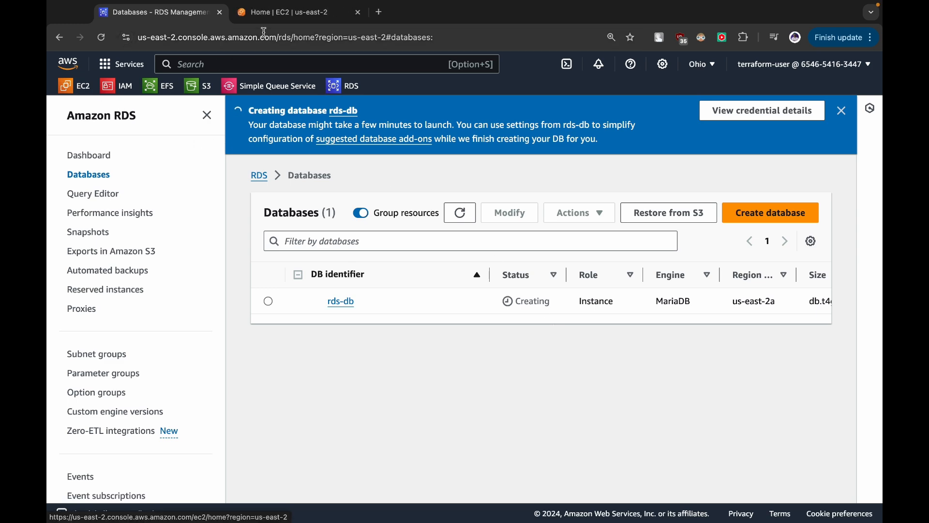
pyautogui.hotkey('ctrl', 'Tab')
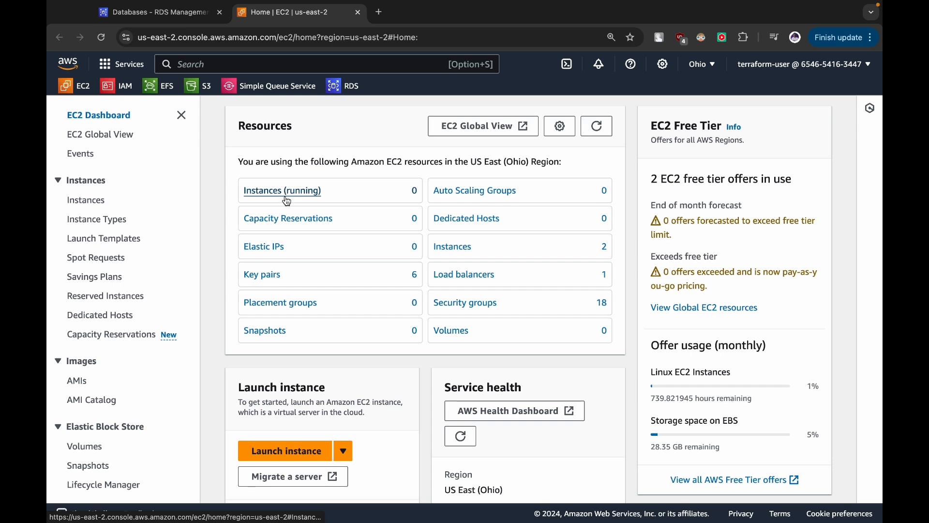
pyautogui.click(279, 450)
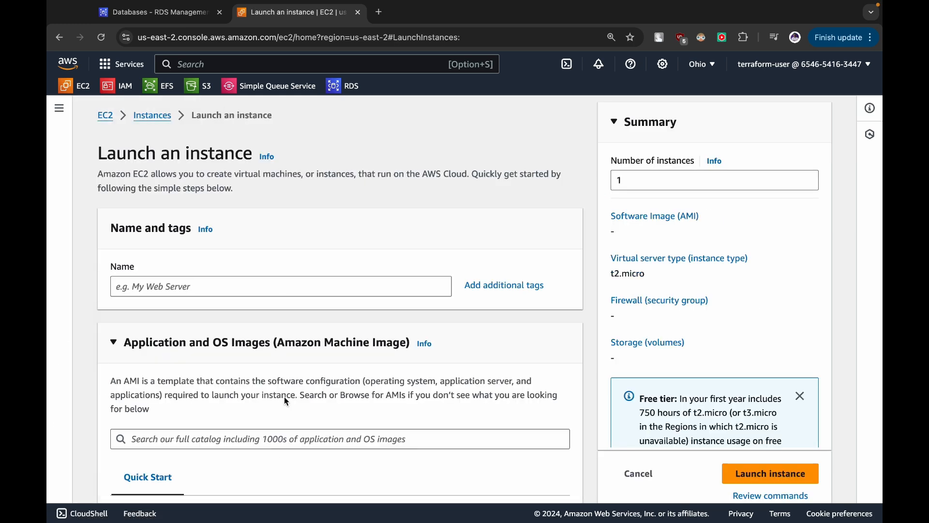
pyautogui.click(251, 285)
pyautogui.write('rds-')
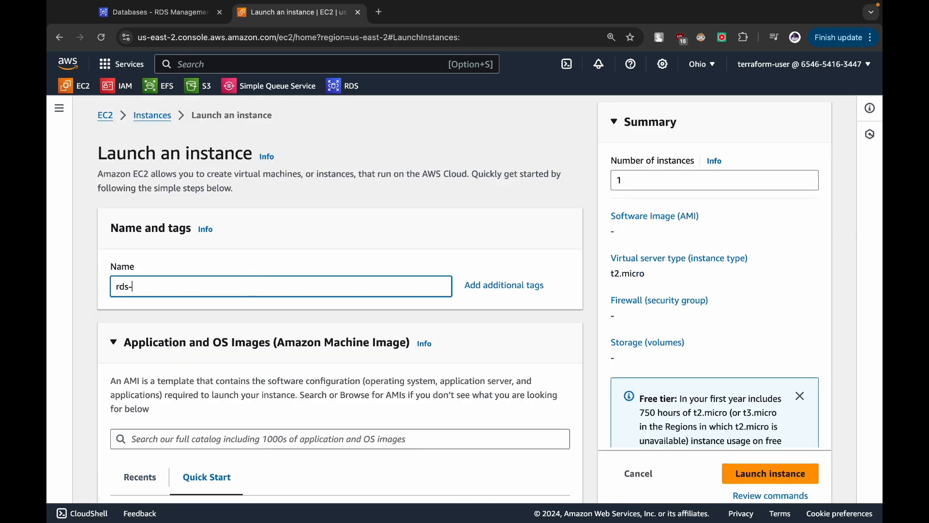
pyautogui.write('server')
# - Choose Ubuntu as the operating system image and select an existing key pair for login
pyautogui.scroll(-5, 277, 340)
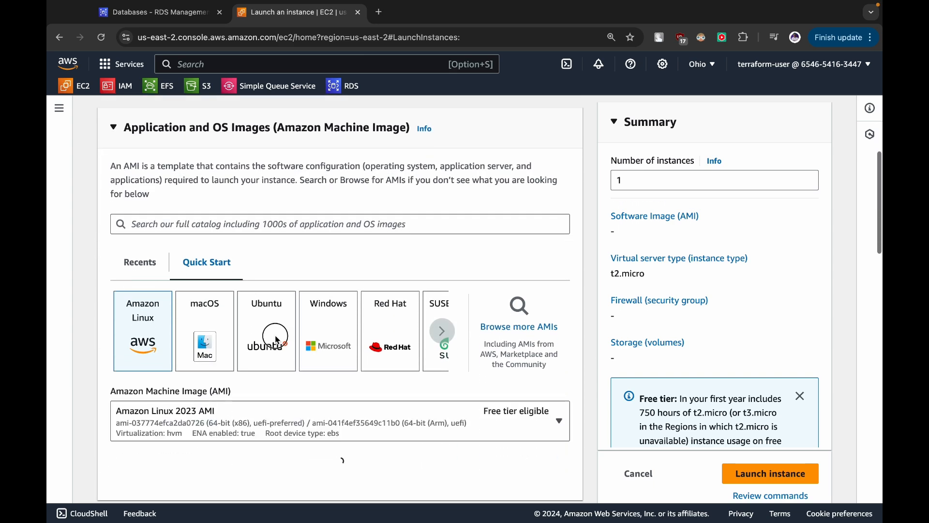
pyautogui.click(278, 340)
pyautogui.scroll(-10, 277, 340)
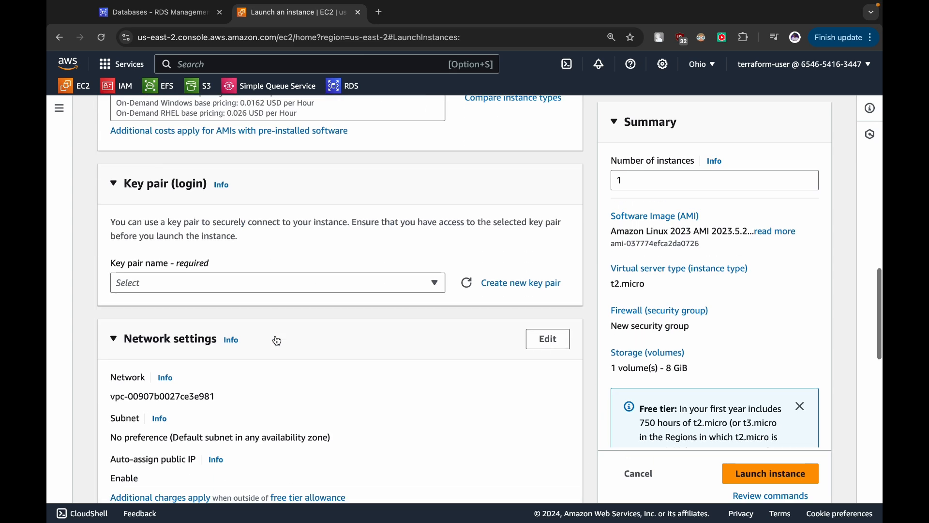
pyautogui.click(251, 358)
pyautogui.click(212, 396)
# - Allow HTTPS and HTTP traffic from the internet in the new security group and launch the instance
pyautogui.scroll(-10, 210, 393)
pyautogui.click(132, 237)
pyautogui.click(134, 280)
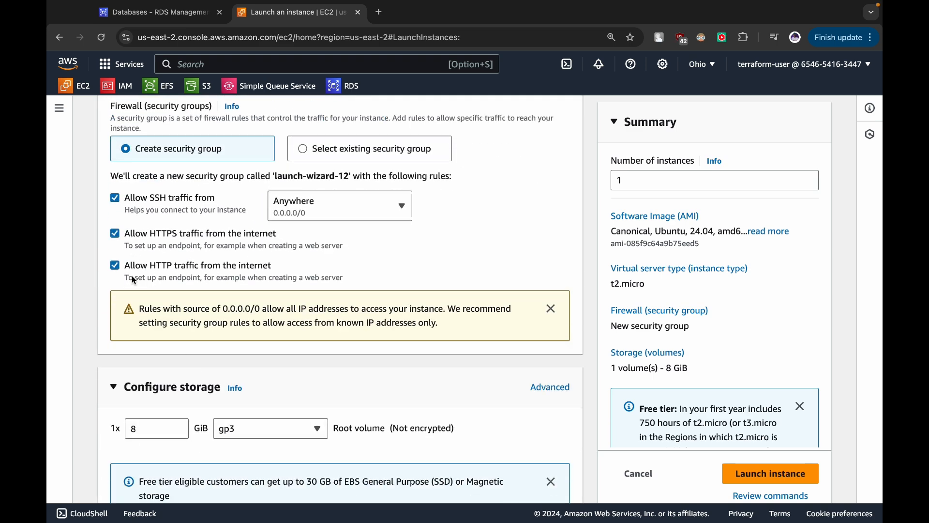
pyautogui.click(754, 478)
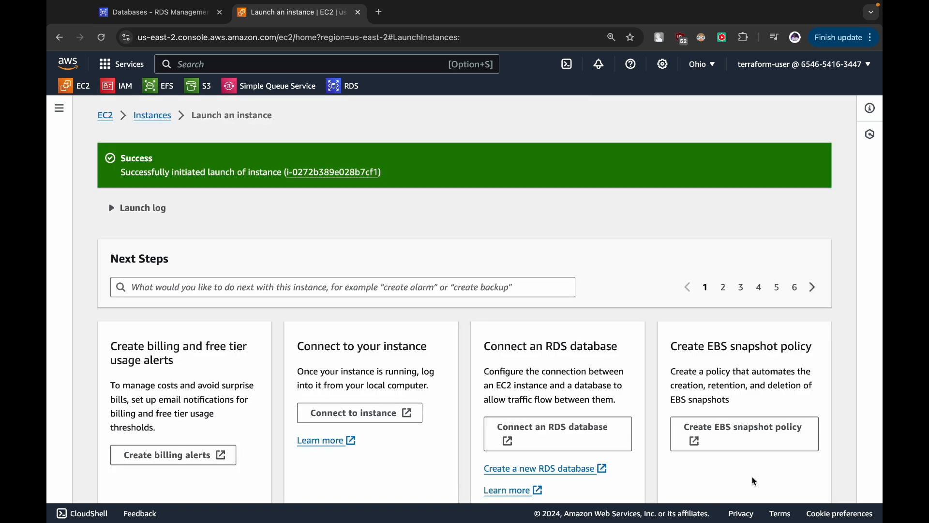
# - Open the newly launched instance in the instances list and select rds-server
pyautogui.click(333, 173)
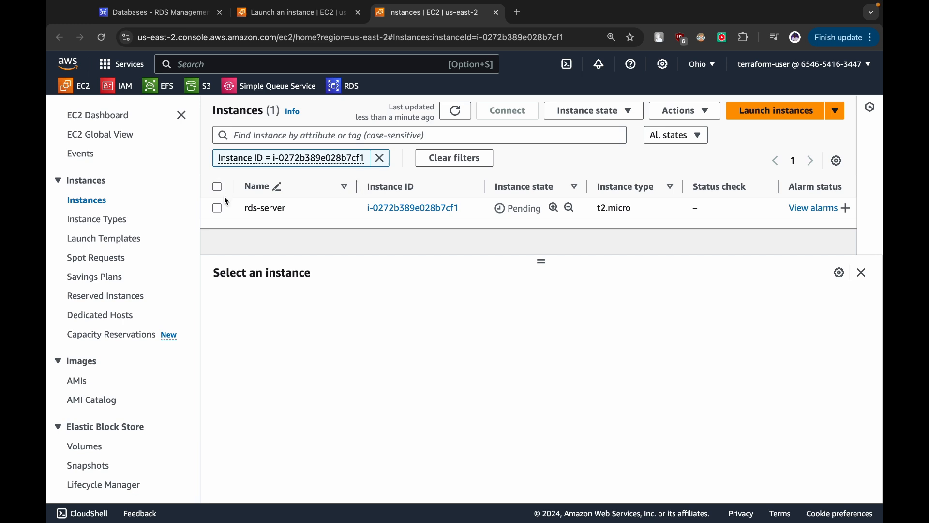
pyautogui.click(217, 208)
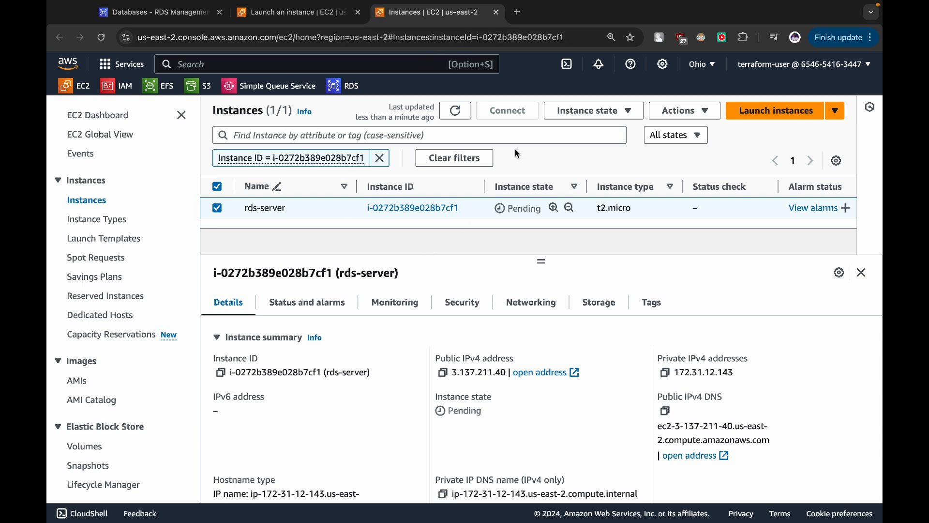
# - Search the web for "mariadb create database" in a new browser tab and open the GeeksforGeeks article on it
pyautogui.click(518, 11)
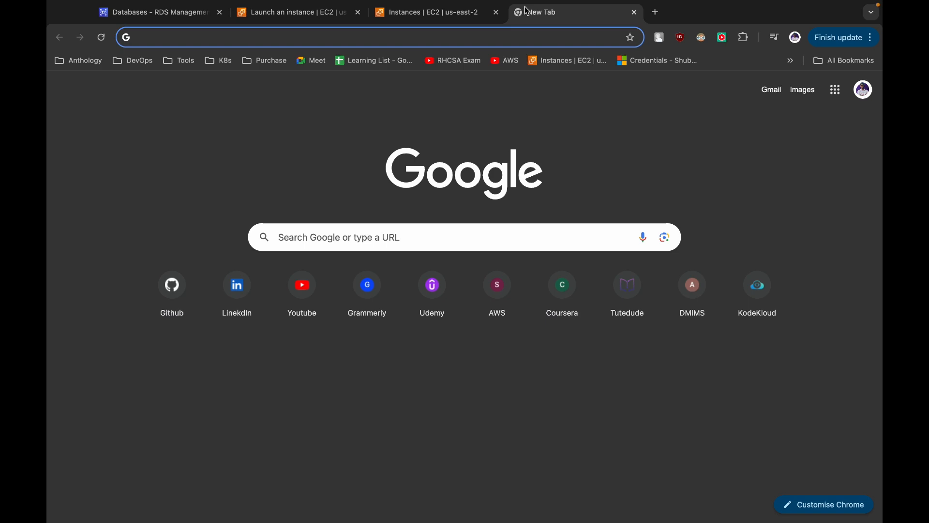
pyautogui.write('maria')
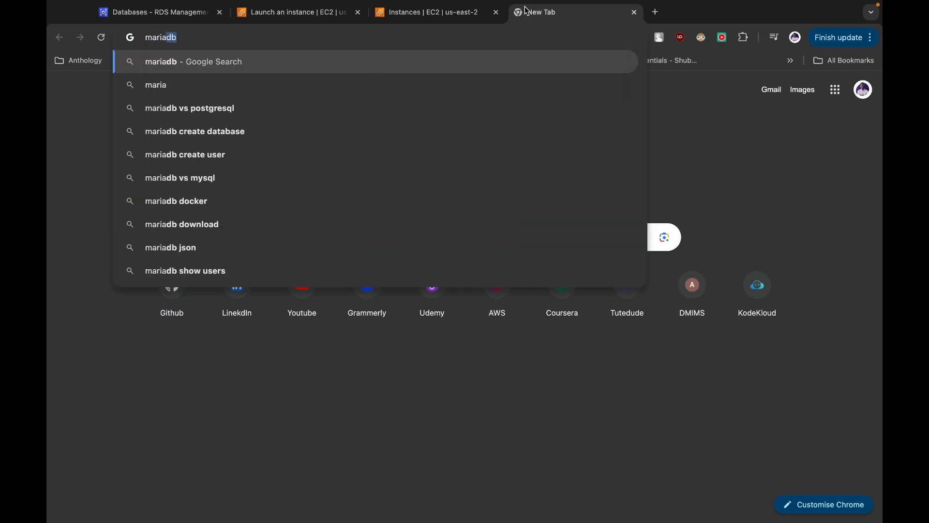
pyautogui.write('db vs postgresql')
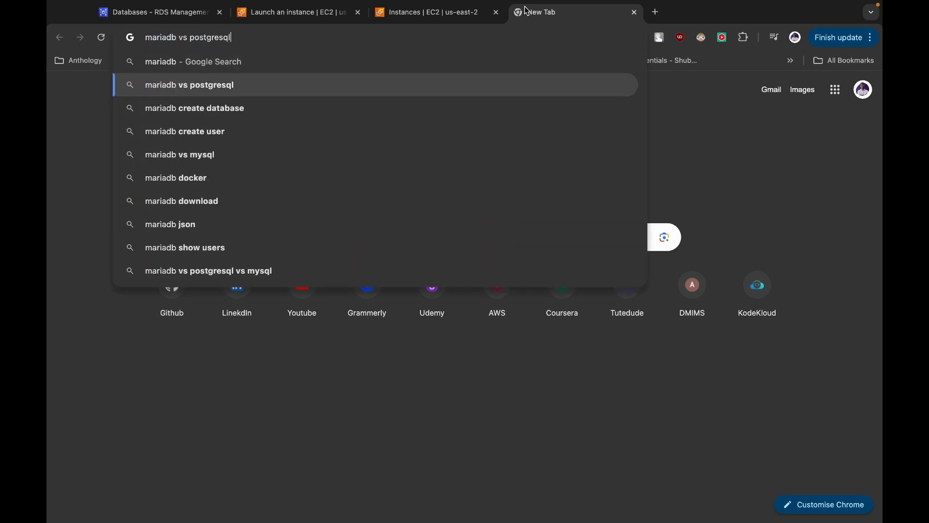
pyautogui.press('Down')
pyautogui.press('Down')
pyautogui.press('Return')
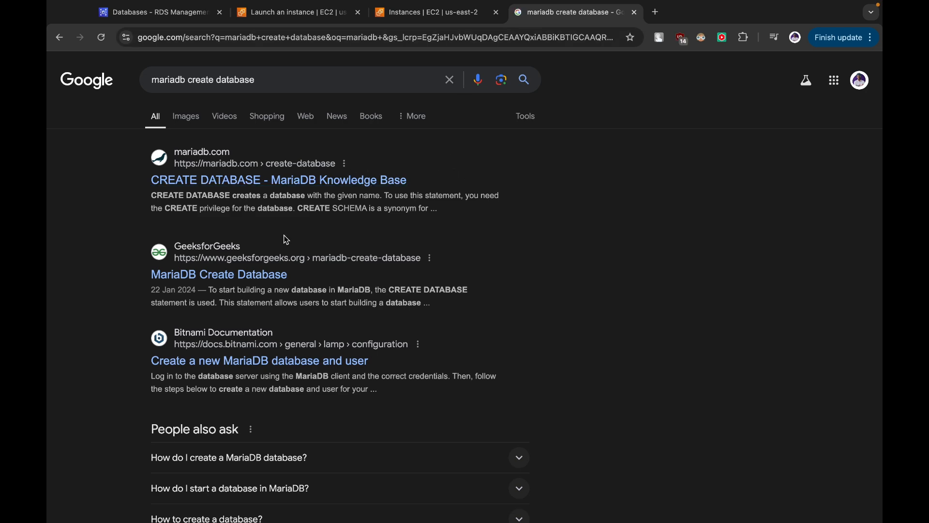
pyautogui.click(246, 277)
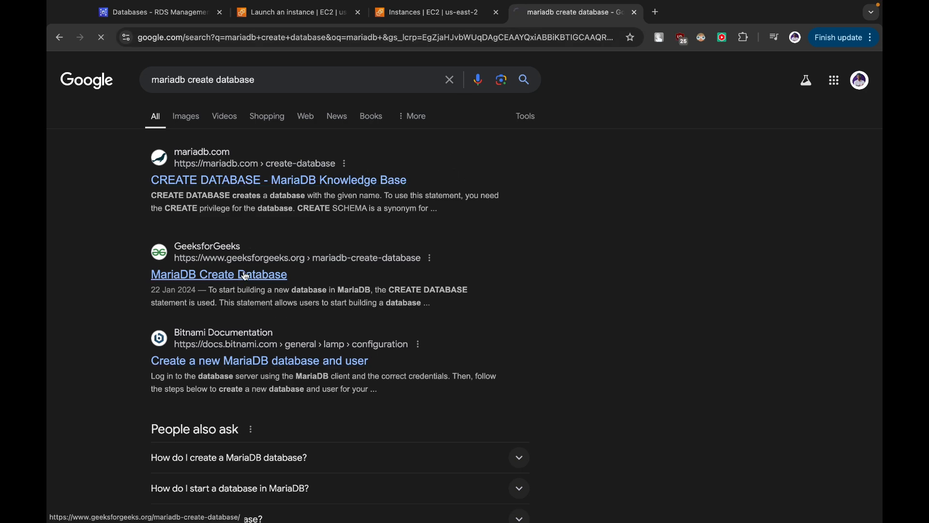
# - Read the full MariaDB Create Database article, examining its CREATE DATABASE, SHOW DATABASES and USE commands, and dismiss the sign-in prompt
pyautogui.scroll(-4, 386, 297)
pyautogui.scroll(-1, 386, 297)
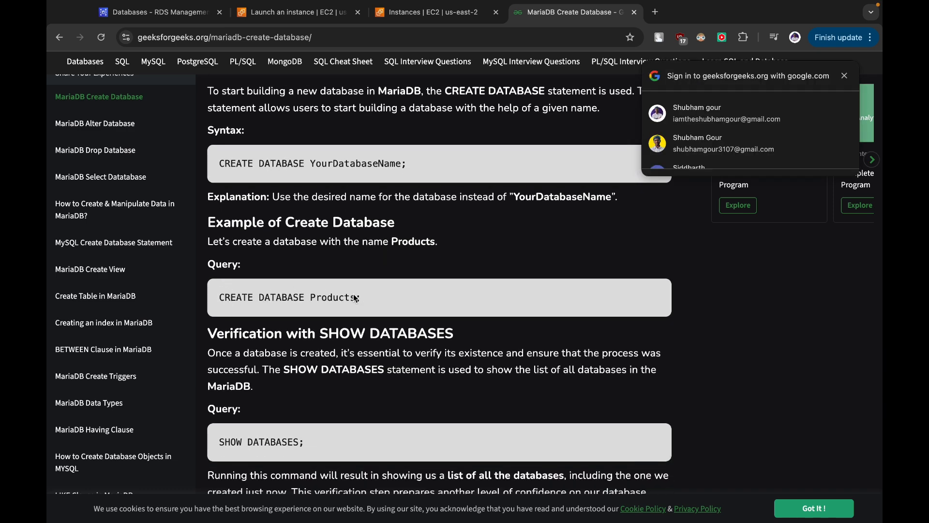
pyautogui.scroll(-12, 355, 298)
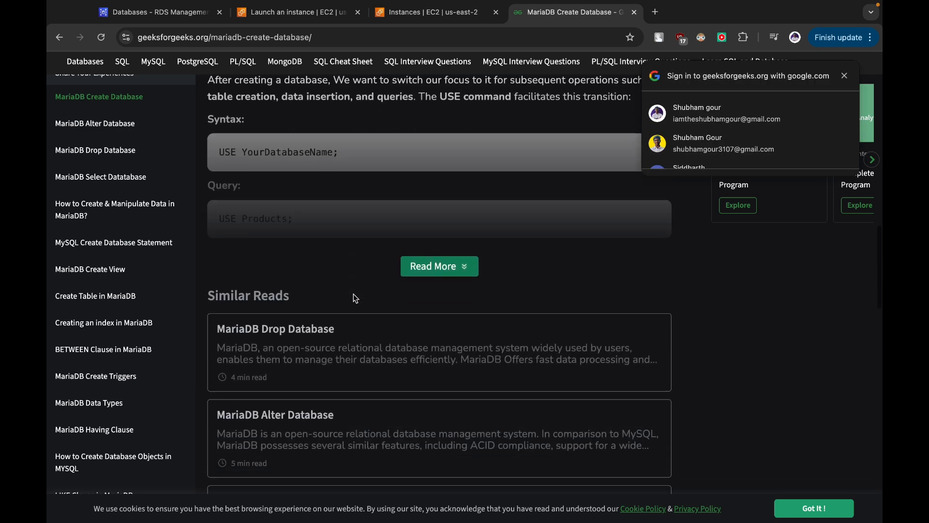
pyautogui.scroll(1, 354, 294)
pyautogui.click(435, 304)
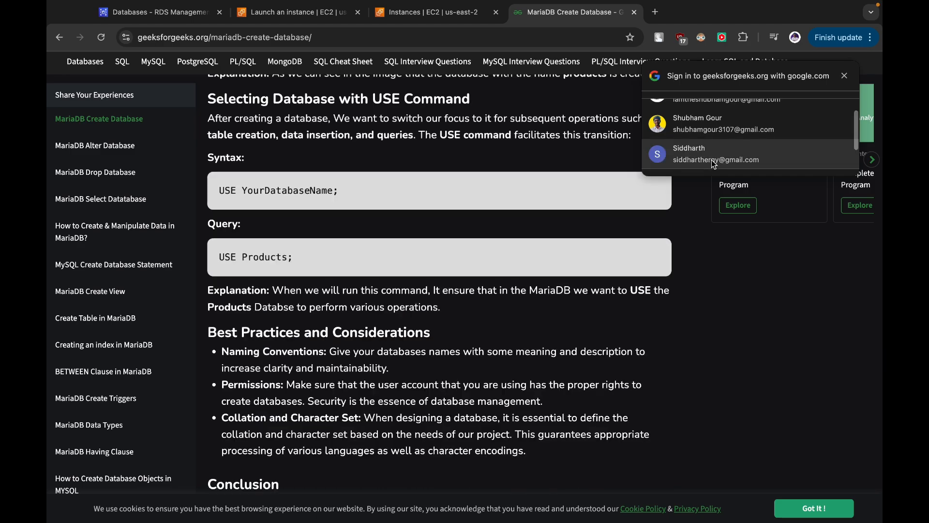
pyautogui.click(844, 76)
pyautogui.scroll(-7, 308, 328)
pyautogui.scroll(11, 308, 328)
pyautogui.scroll(10, 309, 331)
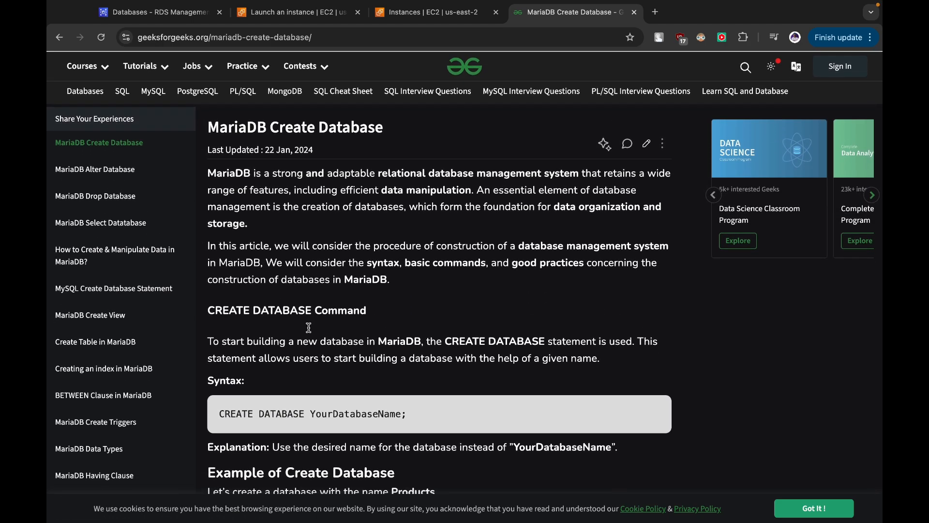
# - Refresh the EC2 instances list and connect to rds-server through EC2 Instance Connect with the username ubuntu
pyautogui.click(386, 15)
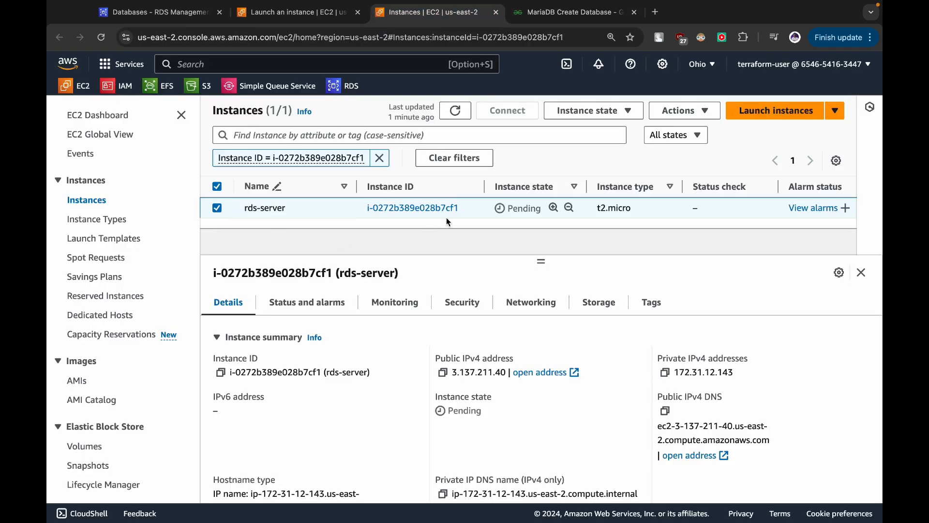
pyautogui.click(455, 110)
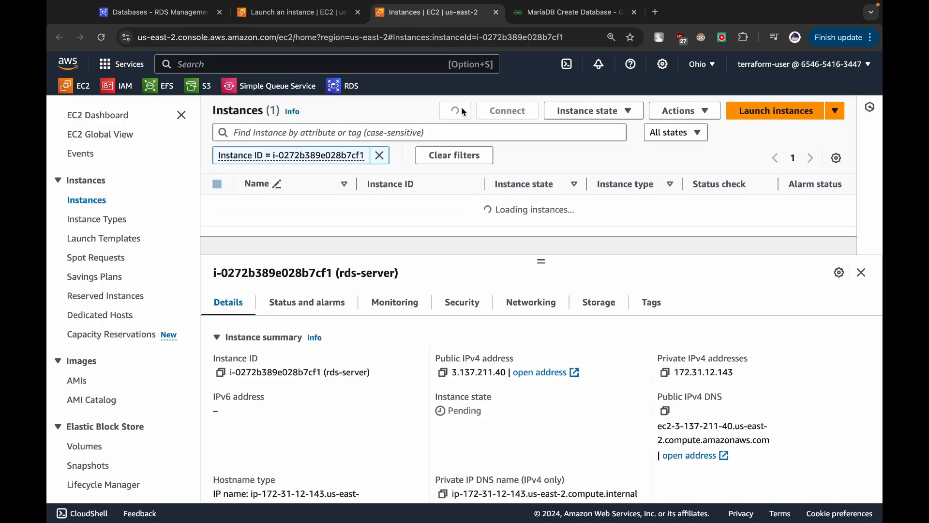
pyautogui.click(506, 112)
pyautogui.scroll(-5, 538, 485)
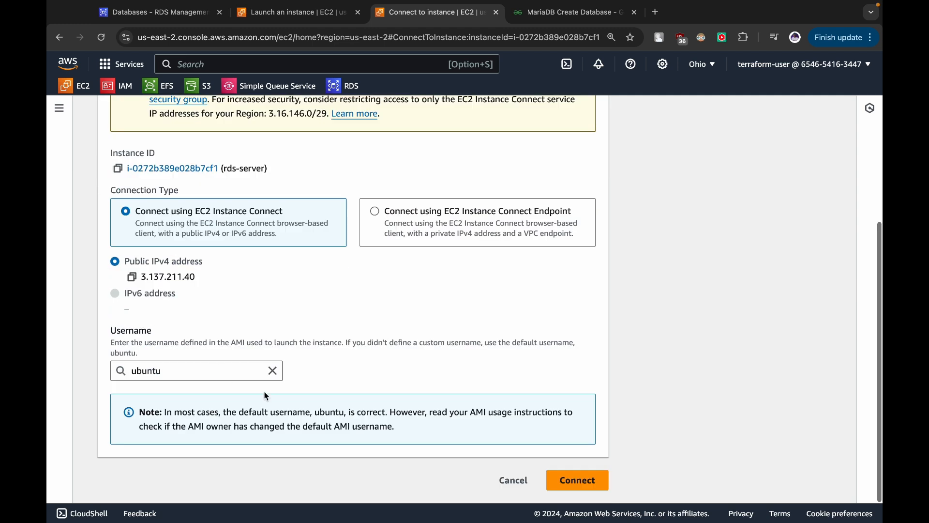
pyautogui.click(550, 482)
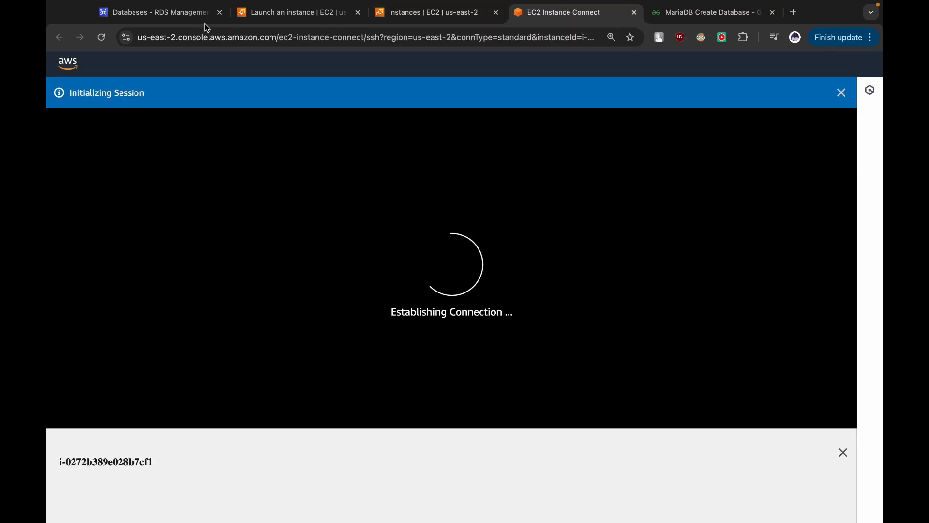
# - Check the creation status of rds-db in RDS, and return to the EC2 session and close its instance information pane
pyautogui.click(191, 18)
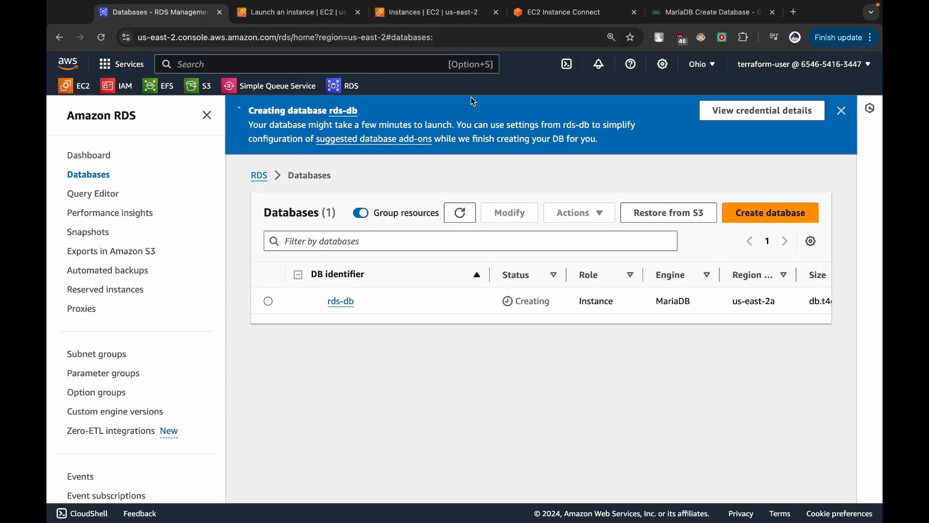
pyautogui.click(572, 12)
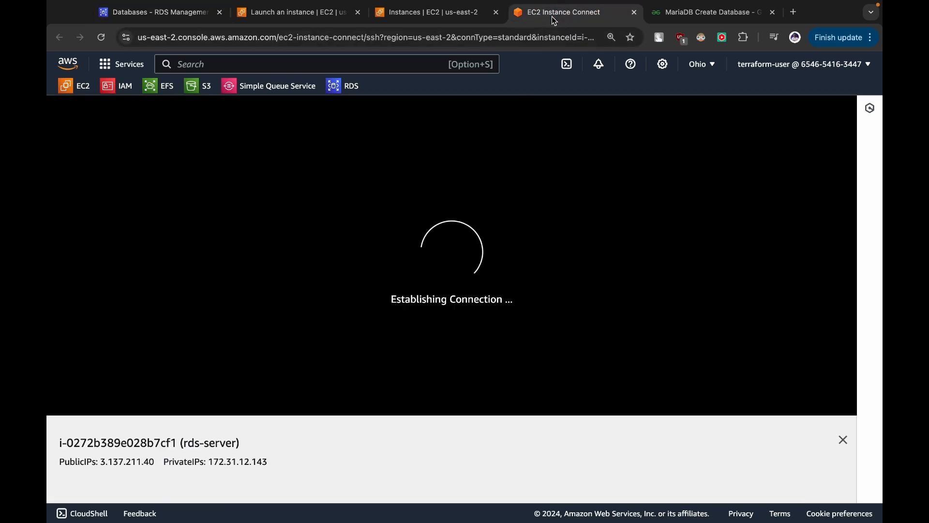
pyautogui.click(844, 440)
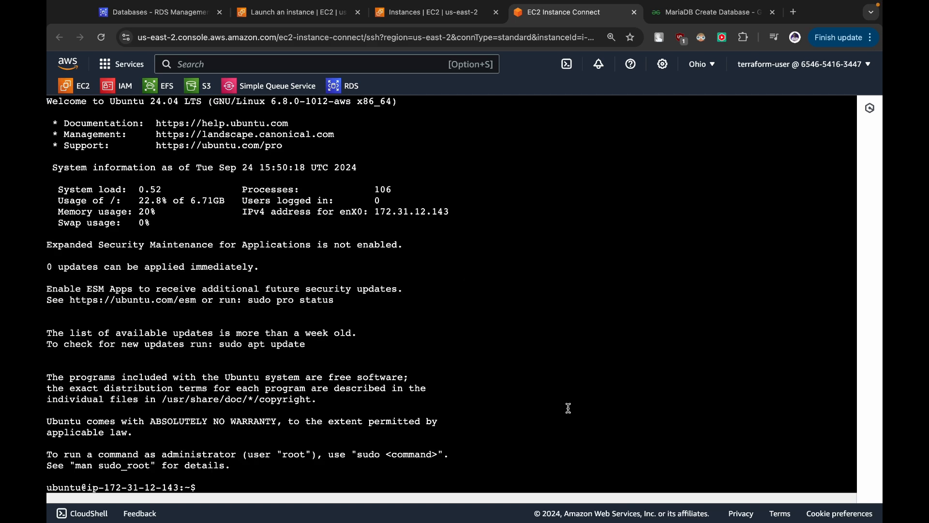
# - Switch to the root user with sudo su and refresh the package lists with apt update
pyautogui.write('sudo su')
pyautogui.press('Return')
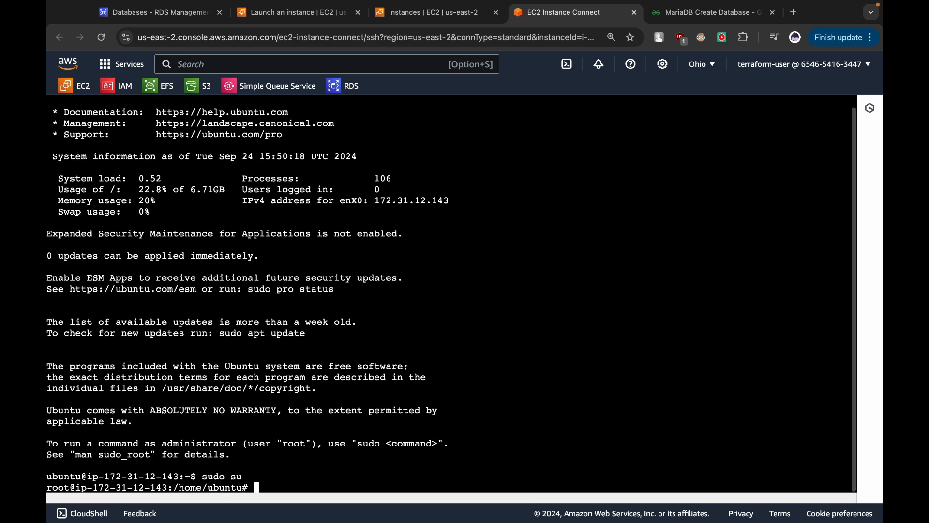
pyautogui.write('apt update')
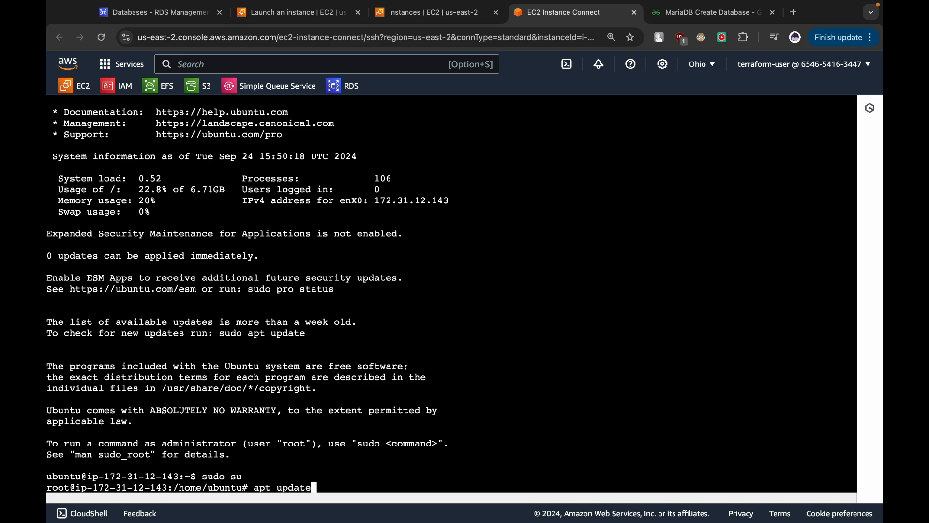
pyautogui.press('Return')
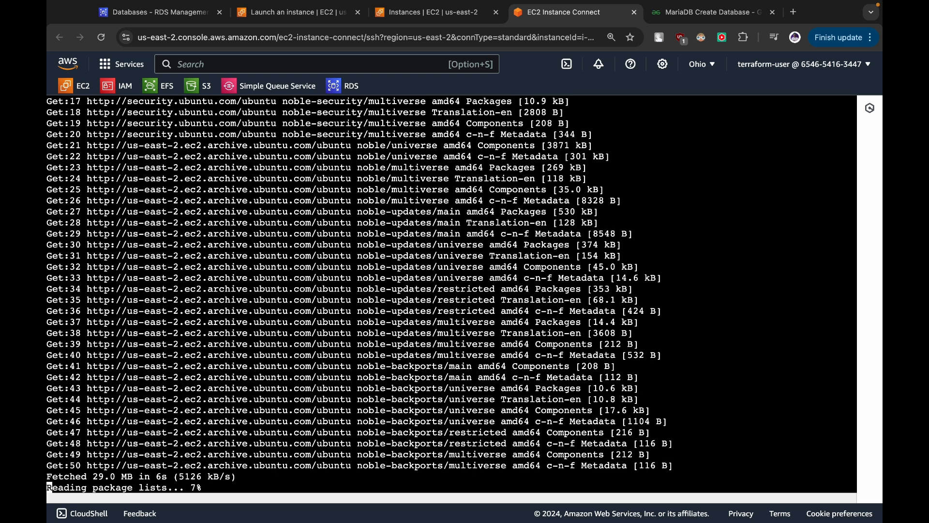
# - Install the MySQL client with apt install mysql-client -y and clear the terminal
pyautogui.write('apt install mysql-')
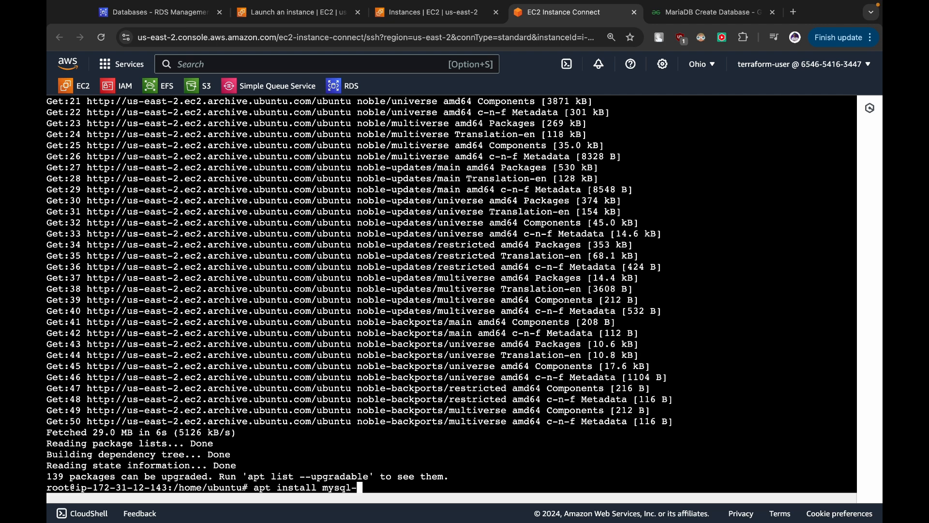
pyautogui.write('client -y')
pyautogui.press('Return')
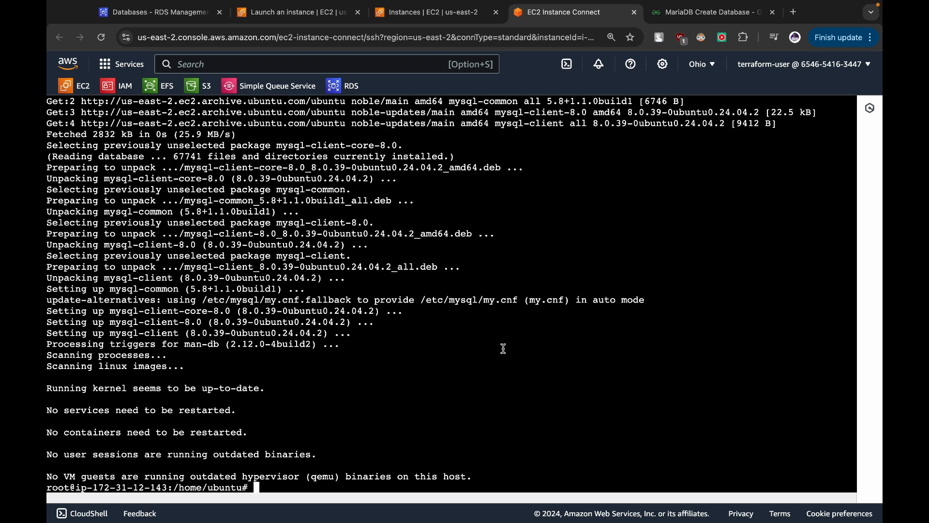
pyautogui.write('clea')
pyautogui.write('r')
pyautogui.press('Return')
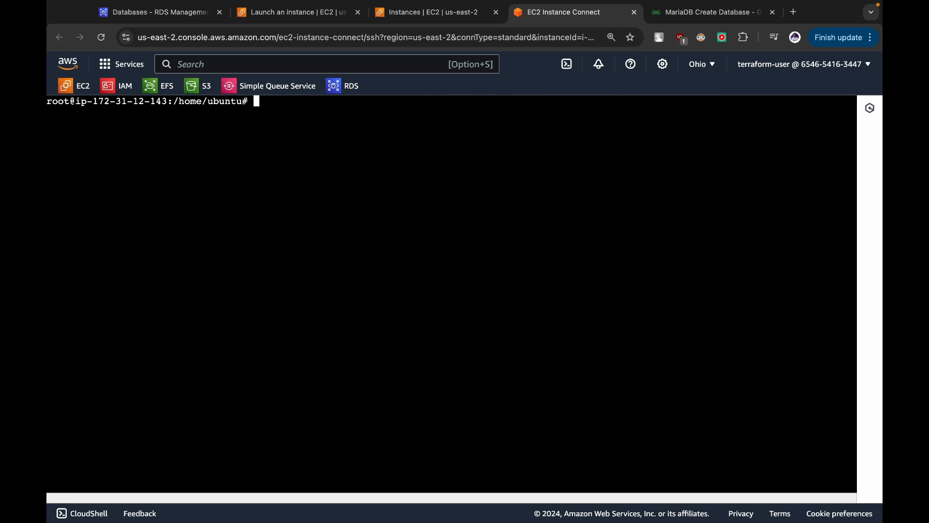
# - Open the details of the rds-db database in RDS and copy its endpoint
pyautogui.press('super+equal')
pyautogui.press('super+equal')
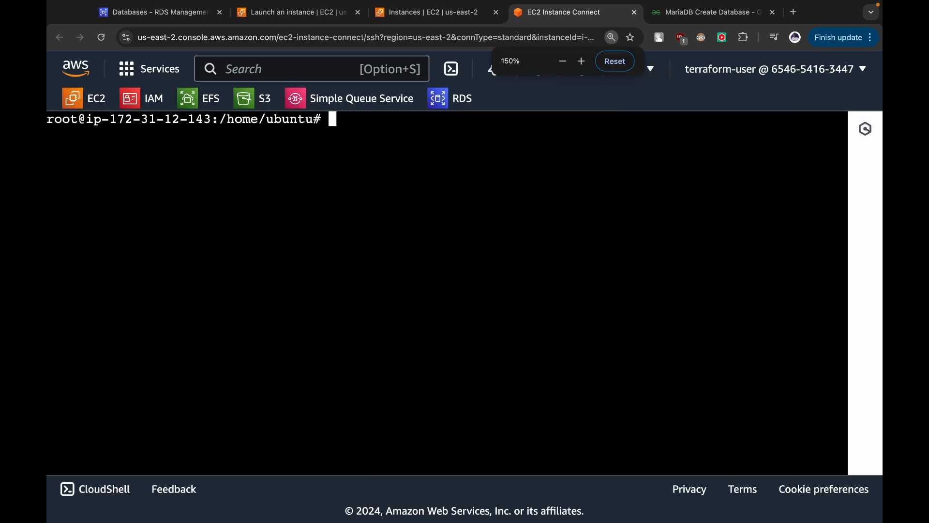
pyautogui.click(169, 20)
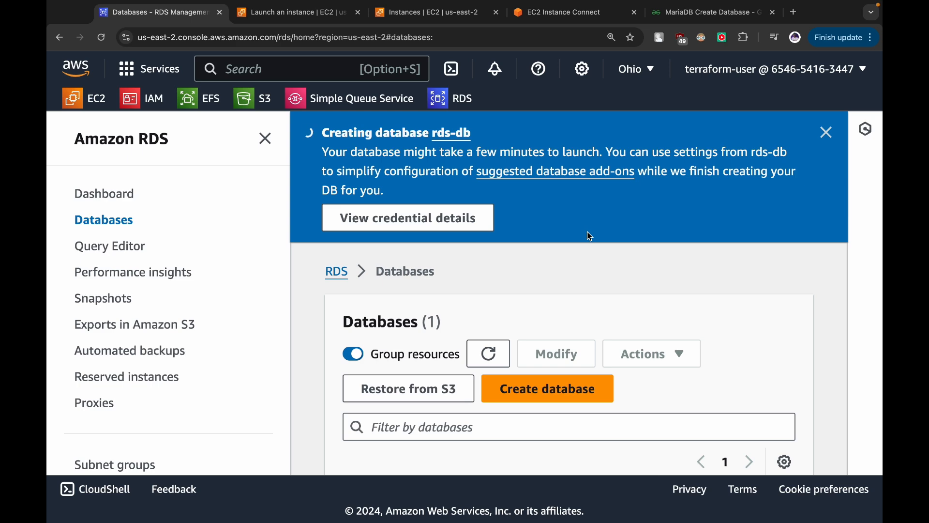
pyautogui.press('super+minus')
pyautogui.press('super+minus')
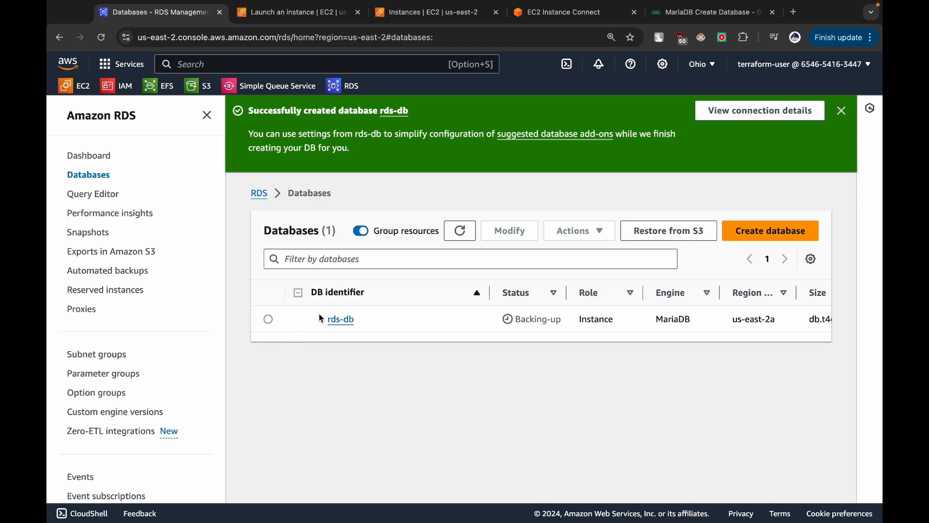
pyautogui.click(342, 319)
pyautogui.scroll(-3, 368, 334)
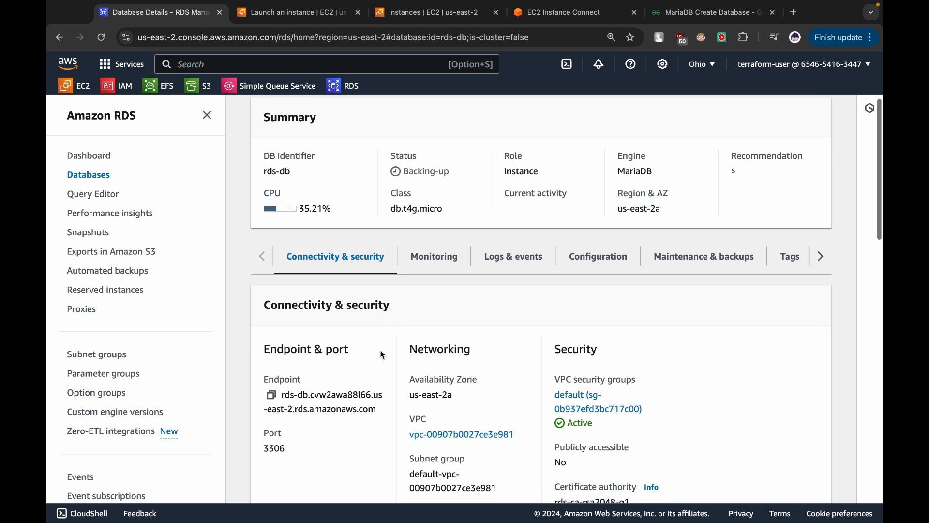
pyautogui.scroll(-2, 383, 350)
pyautogui.click(273, 322)
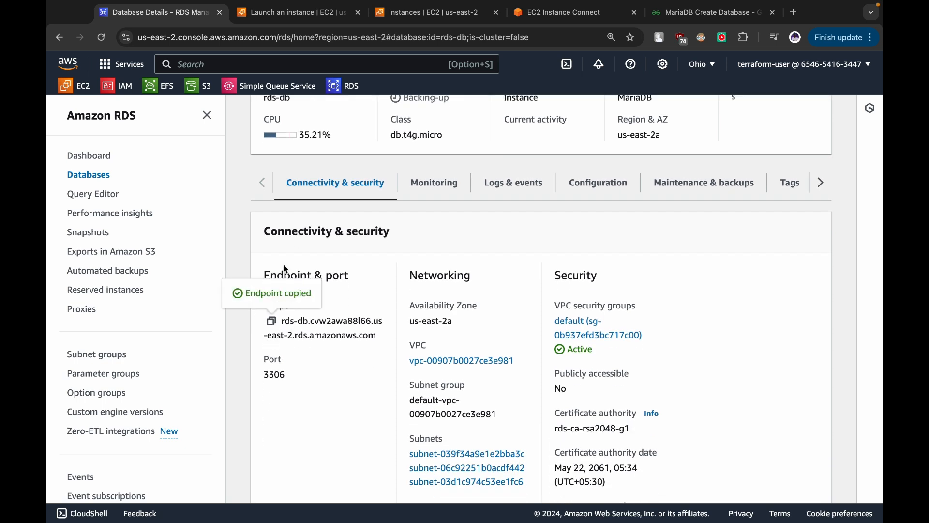
# - In the EC2 session, enter a mysql command with the copied RDS endpoint as host and admin as user
pyautogui.click(530, 14)
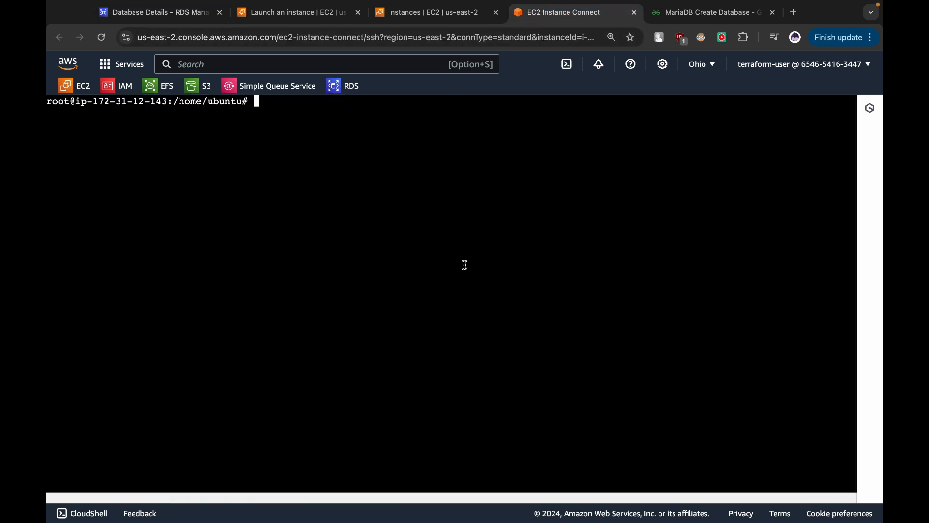
pyautogui.press('super+equal')
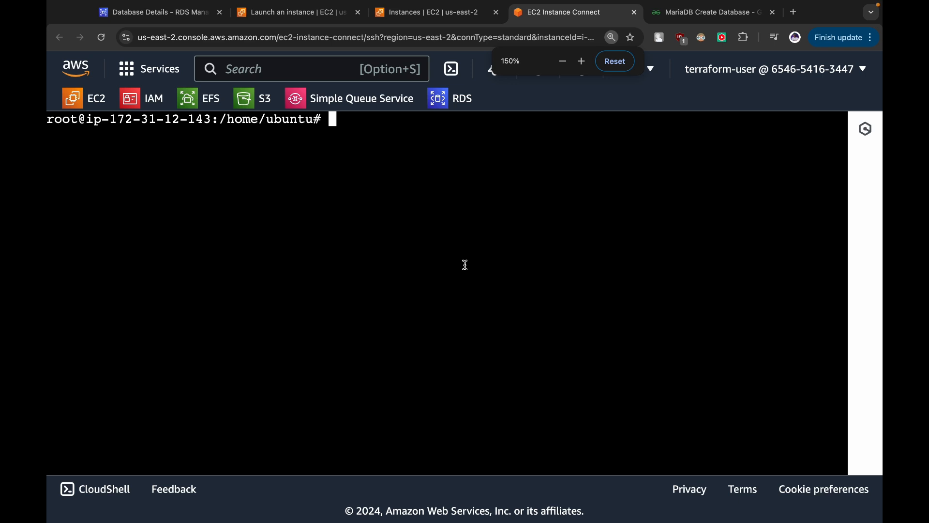
pyautogui.write('mysql -h')
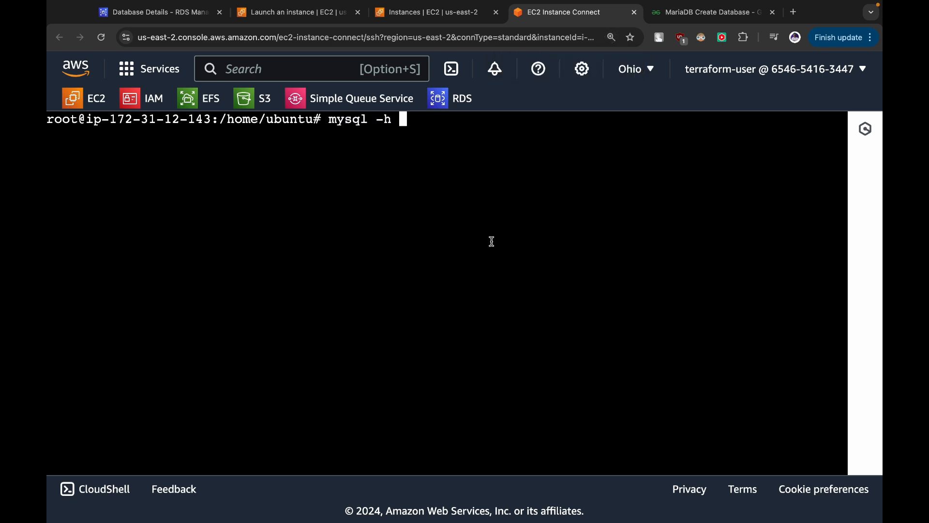
pyautogui.rightClick(489, 202)
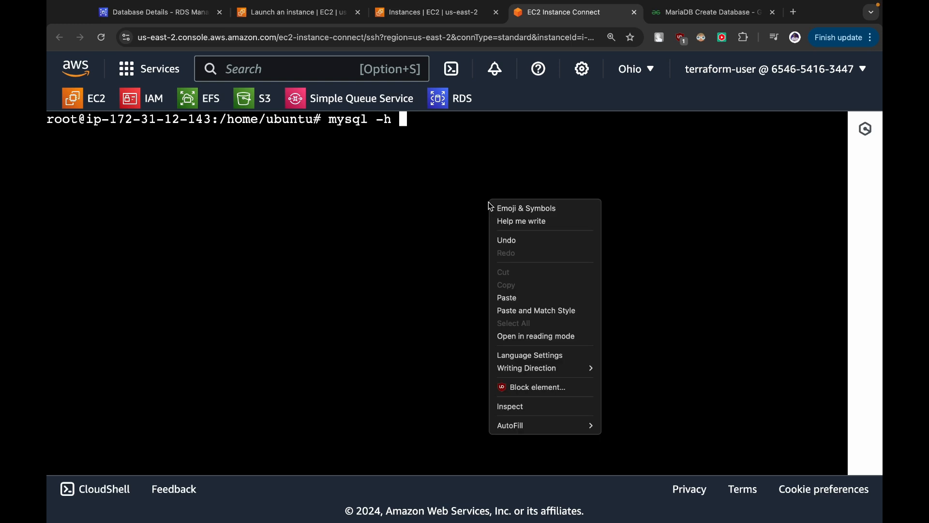
pyautogui.click(502, 299)
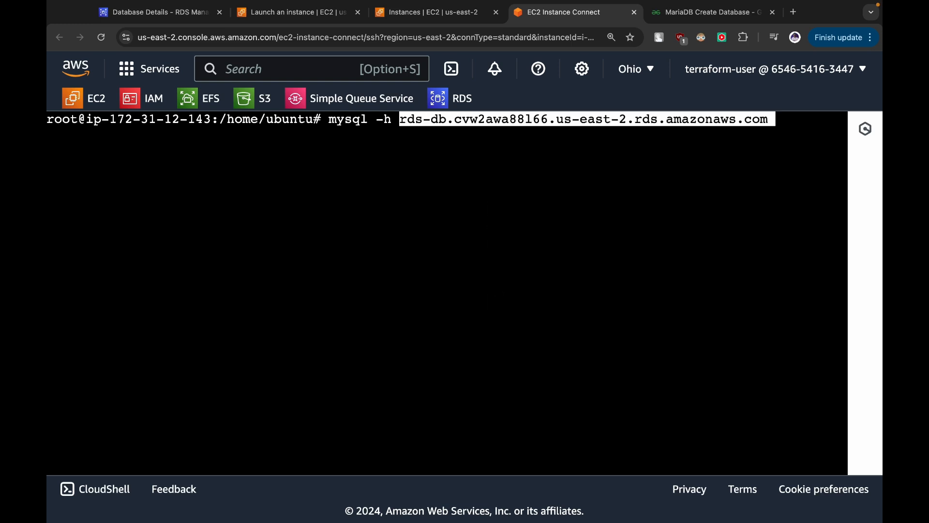
pyautogui.write('-')
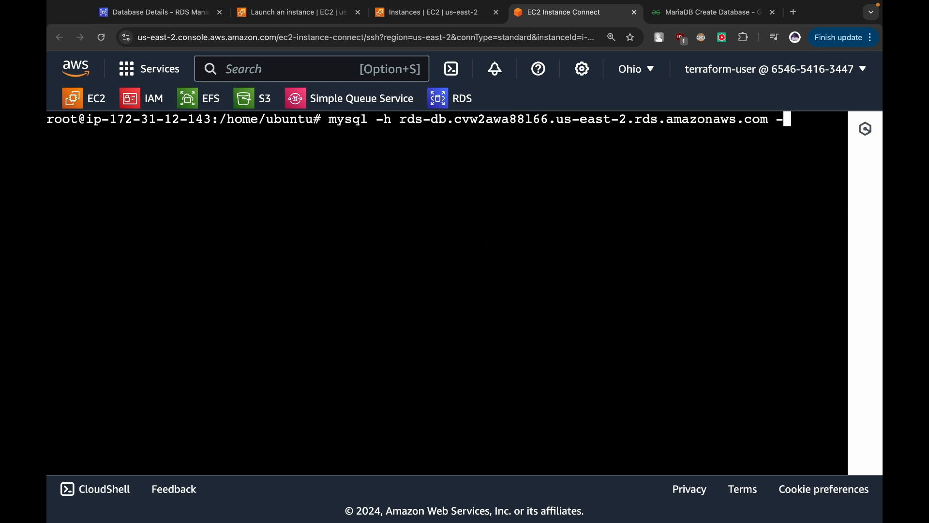
pyautogui.write('u admin ')
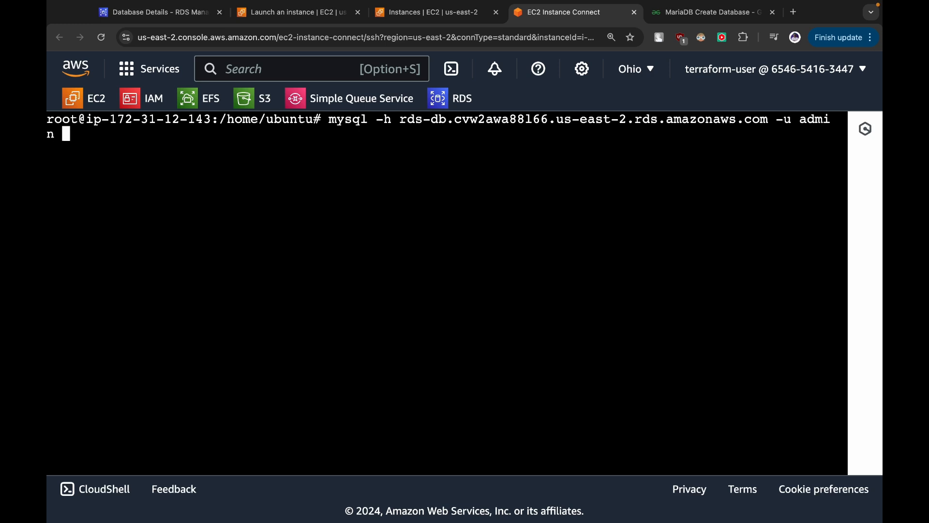
# - Add the account password to the mysql command with the -p option and run it to connect to the database
pyautogui.write('-ppassword')
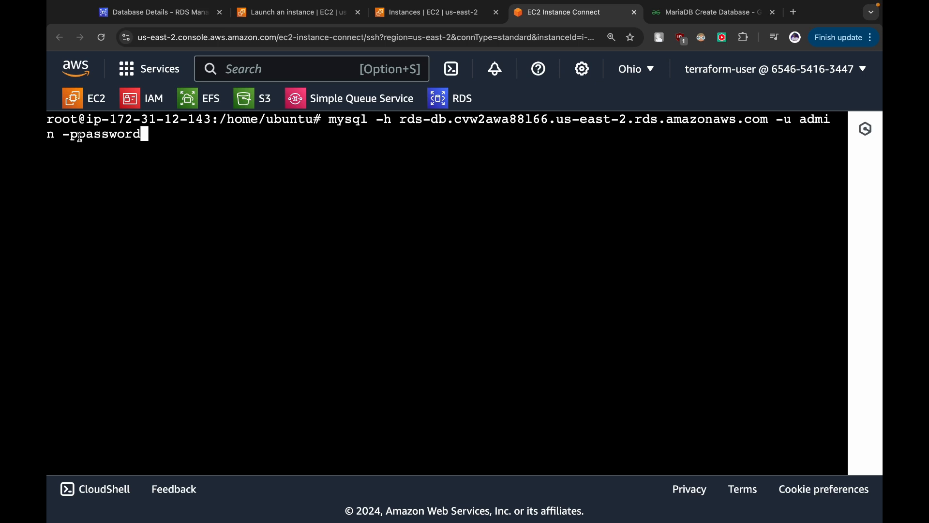
pyautogui.moveTo(79, 136); pyautogui.dragTo(110, 136)
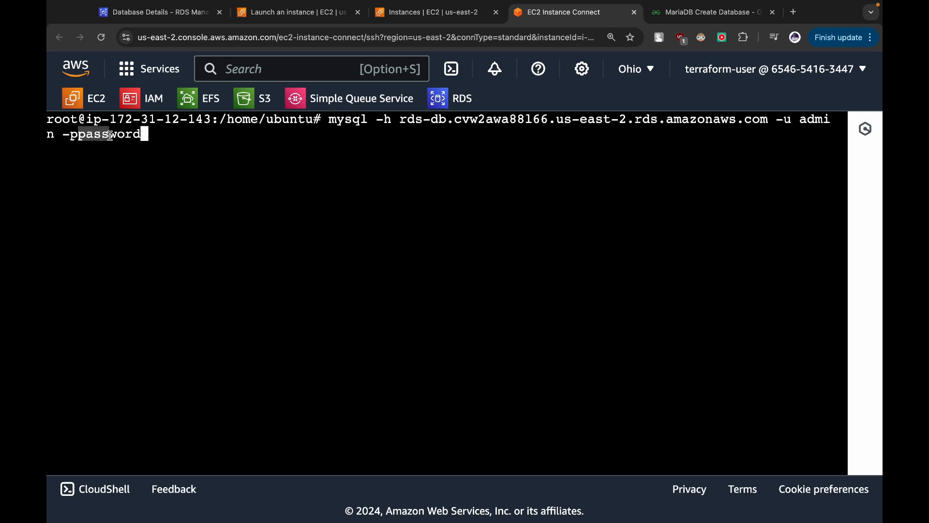
pyautogui.click(110, 136)
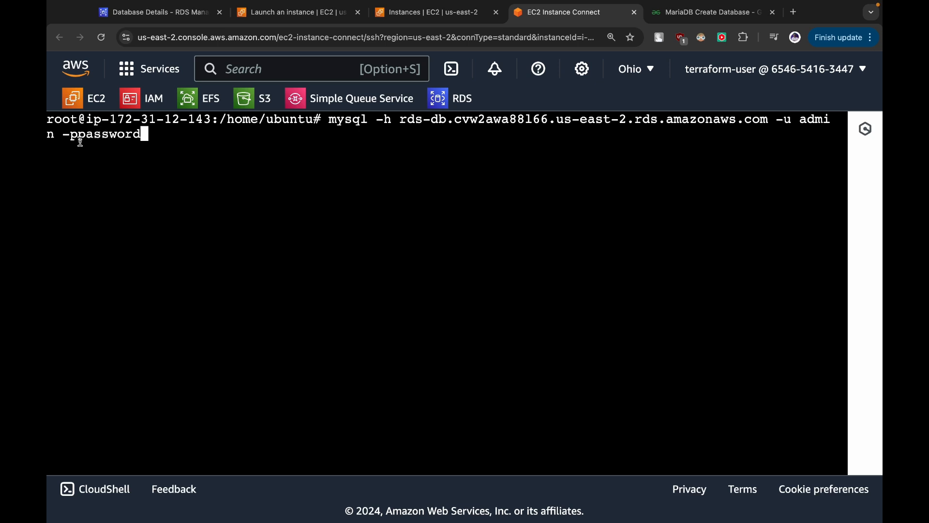
pyautogui.moveTo(79, 138); pyautogui.dragTo(139, 137)
pyautogui.click(139, 137)
pyautogui.press('Return')
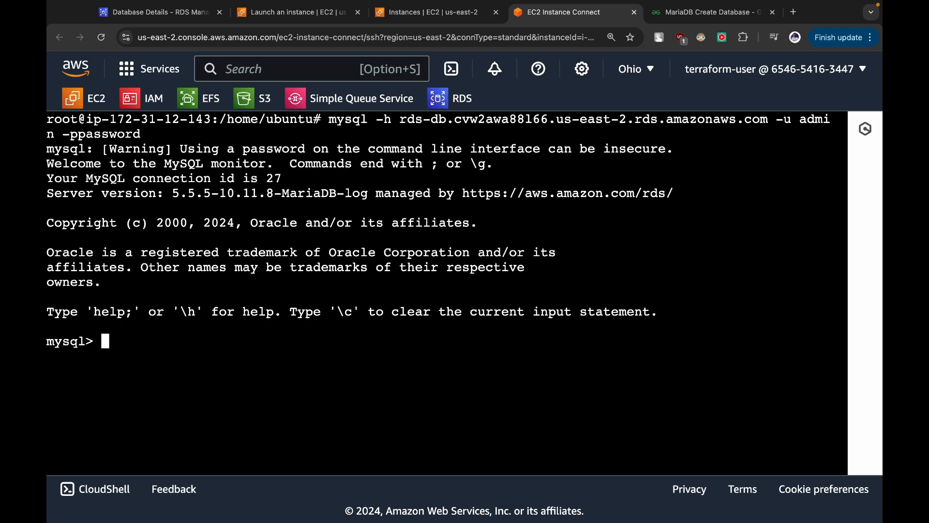
# - List the databases on the MariaDB server with show databases;
pyautogui.write('show dat')
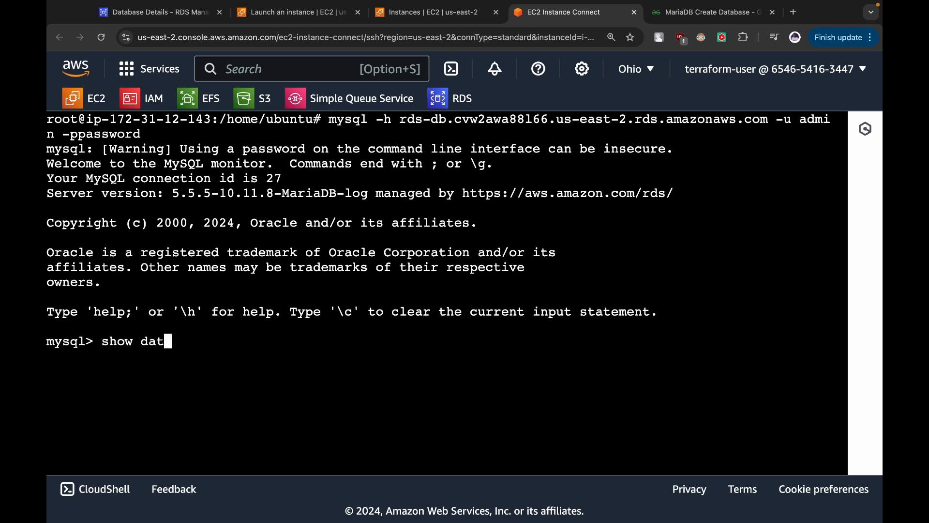
pyautogui.write('abases')
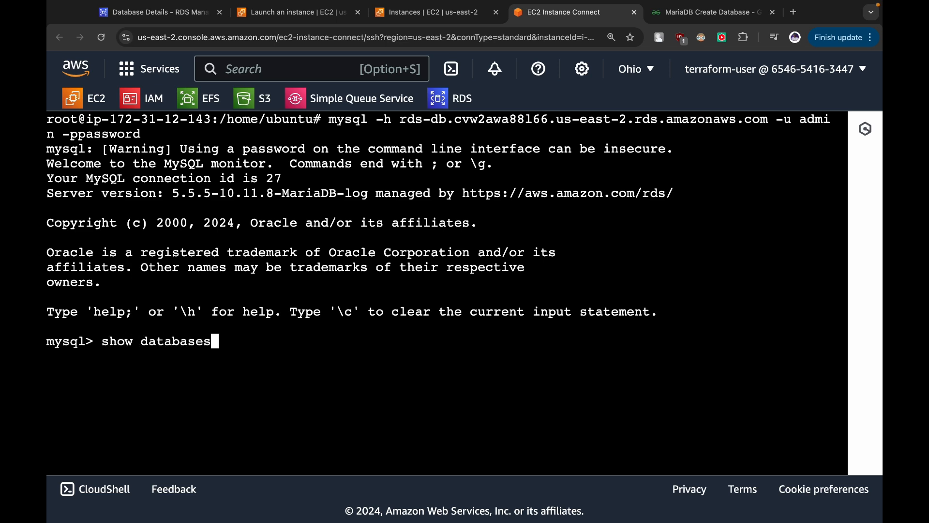
pyautogui.write(';')
pyautogui.press('Return')
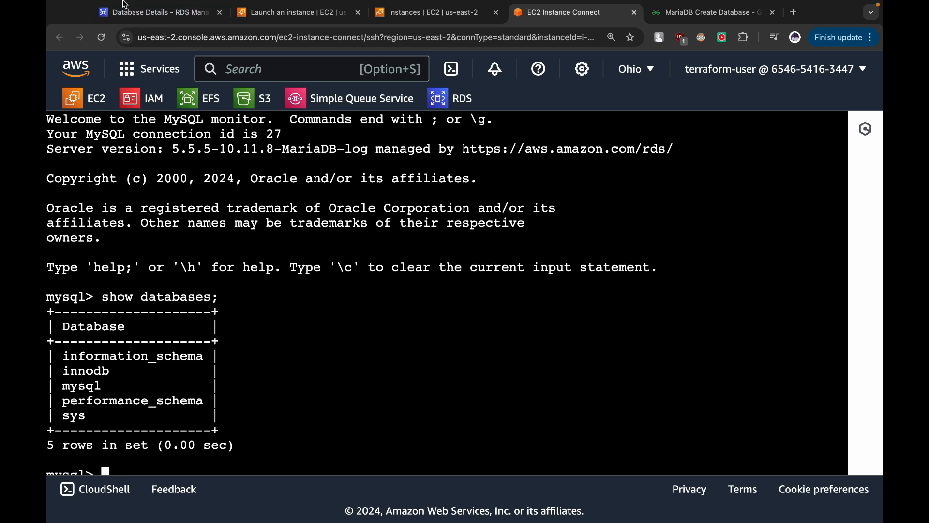
# - Dismiss the login prompt on the GeeksforGeeks MariaDB Create Database article and copy the example query CREATE DATABASE Products;
pyautogui.click(700, 29)
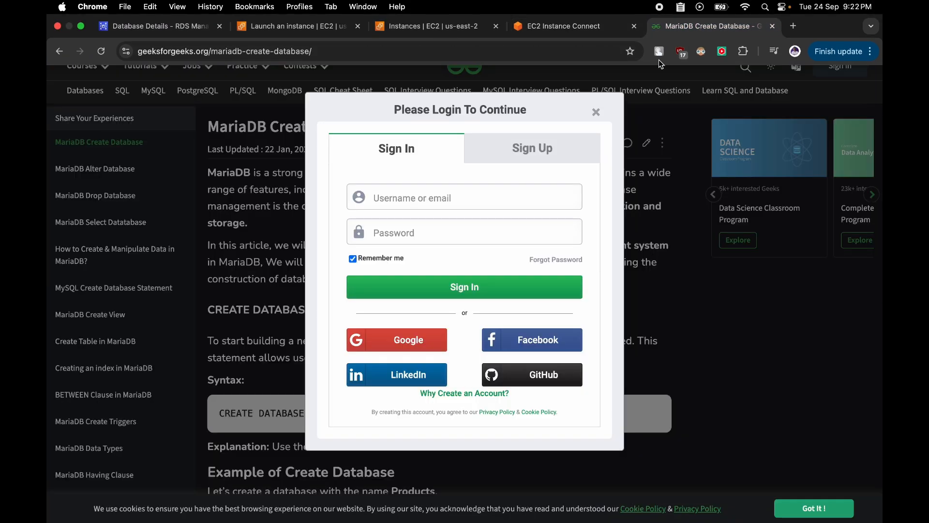
pyautogui.click(597, 111)
pyautogui.scroll(-5, 581, 228)
pyautogui.moveTo(221, 319); pyautogui.dragTo(394, 321)
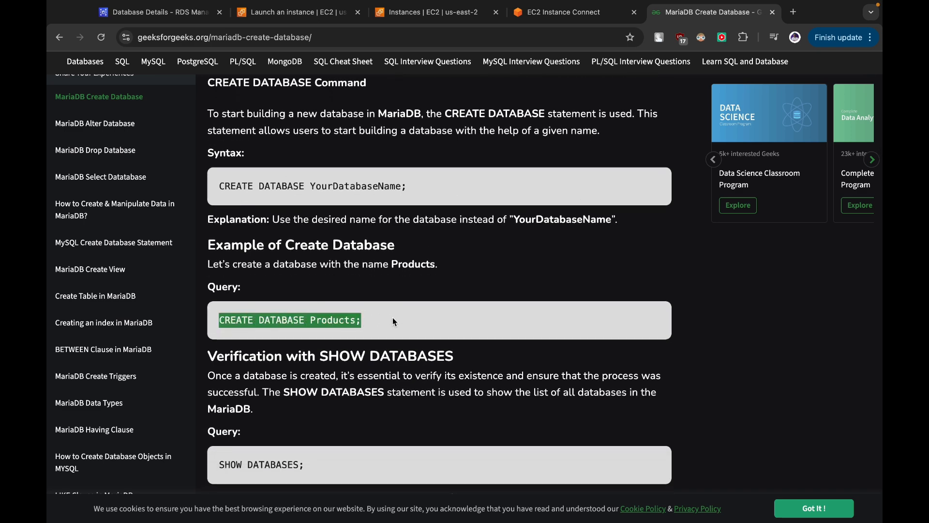
# - Return to the EC2 session and run the copied CREATE DATABASE Products; query, and reduce the page zoom to 125%
pyautogui.click(550, 13)
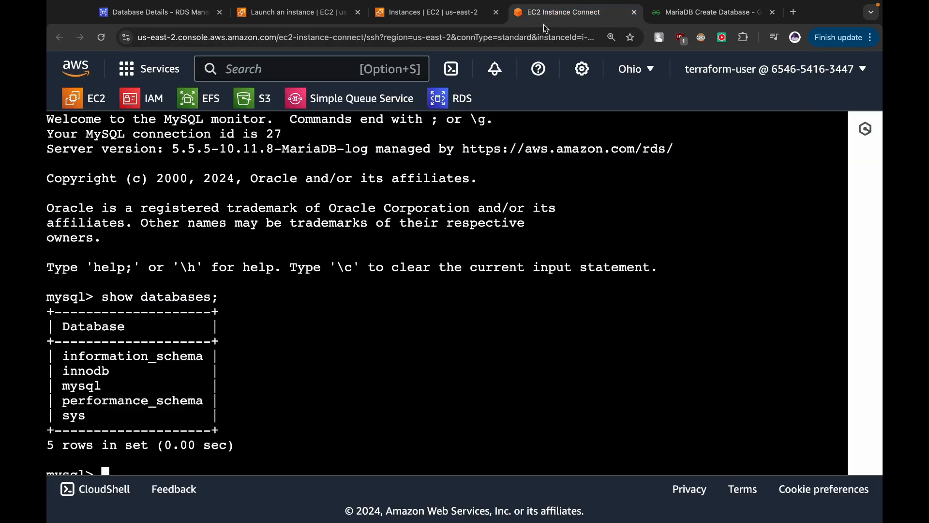
pyautogui.rightClick(437, 327)
pyautogui.click(455, 380)
pyautogui.press('Return')
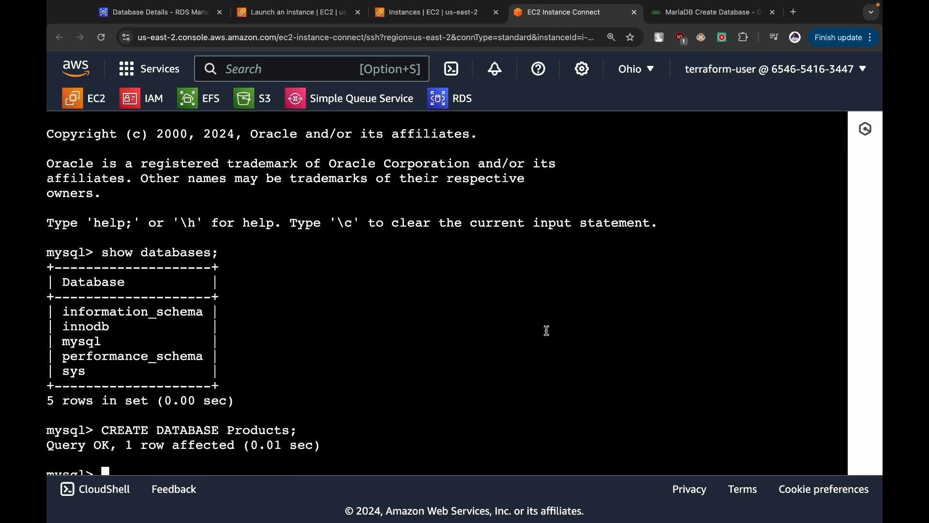
pyautogui.moveTo(47, 445); pyautogui.dragTo(226, 445)
pyautogui.click(367, 376)
pyautogui.press('super+minus')
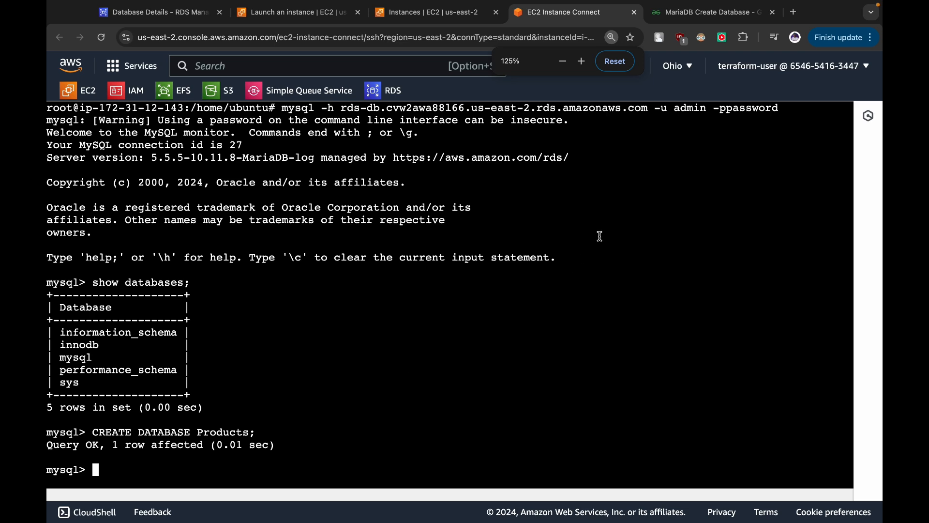
# - Copy the SHOW DATABASES; query from the MariaDB article and run it in the MySQL session to check for Products
pyautogui.click(673, 14)
pyautogui.scroll(-3, 531, 379)
pyautogui.moveTo(215, 376); pyautogui.dragTo(345, 378)
pyautogui.press('super+c')
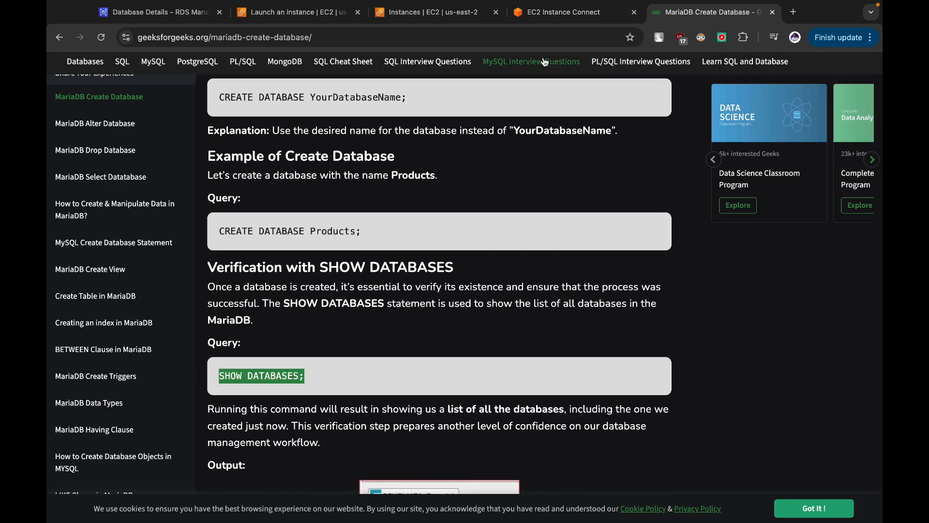
pyautogui.click(552, 12)
pyautogui.rightClick(558, 177)
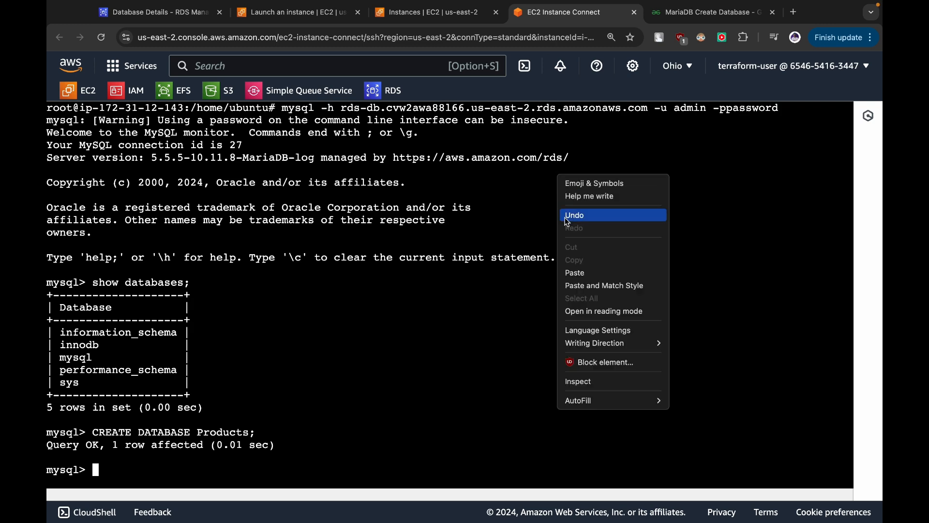
pyautogui.click(572, 267)
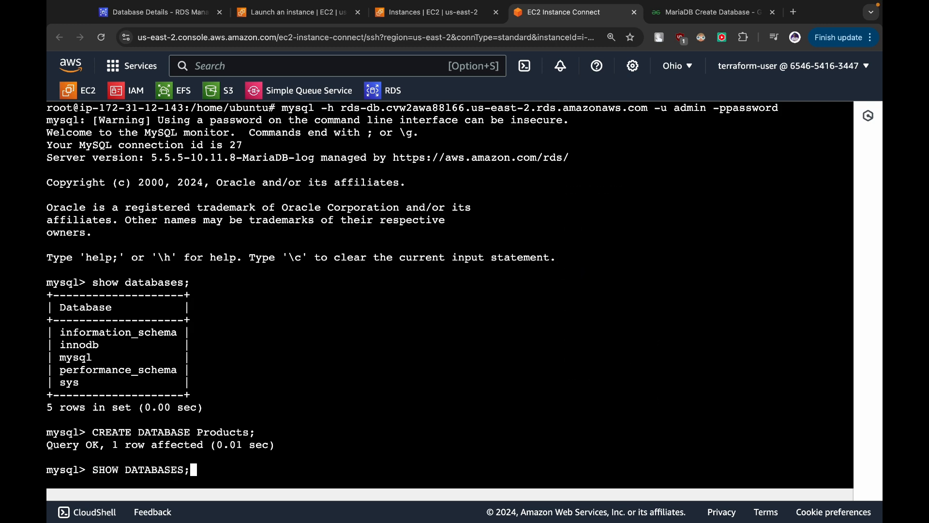
pyautogui.press('Return')
pyautogui.moveTo(59, 371); pyautogui.dragTo(122, 373)
# - Copy the USE Products; query from the MariaDB article and run it in the MySQL session
pyautogui.click(678, 12)
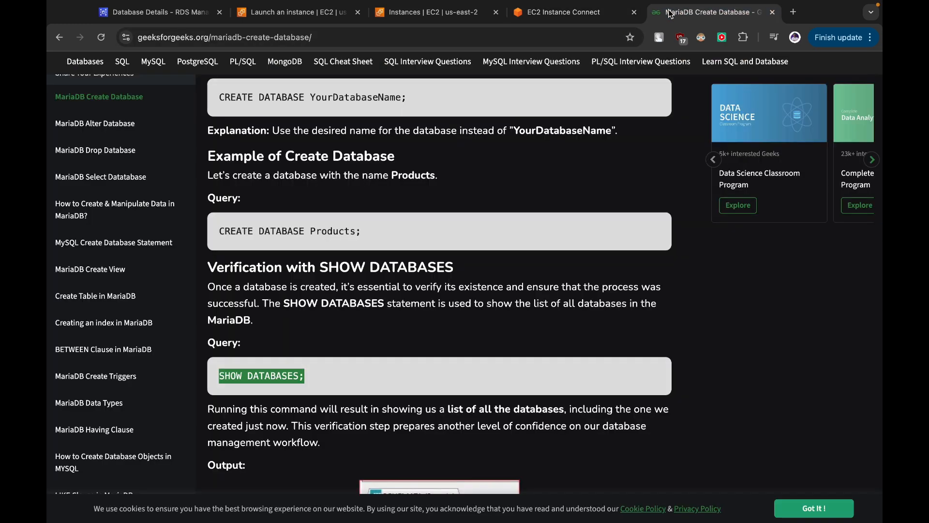
pyautogui.scroll(-9, 301, 252)
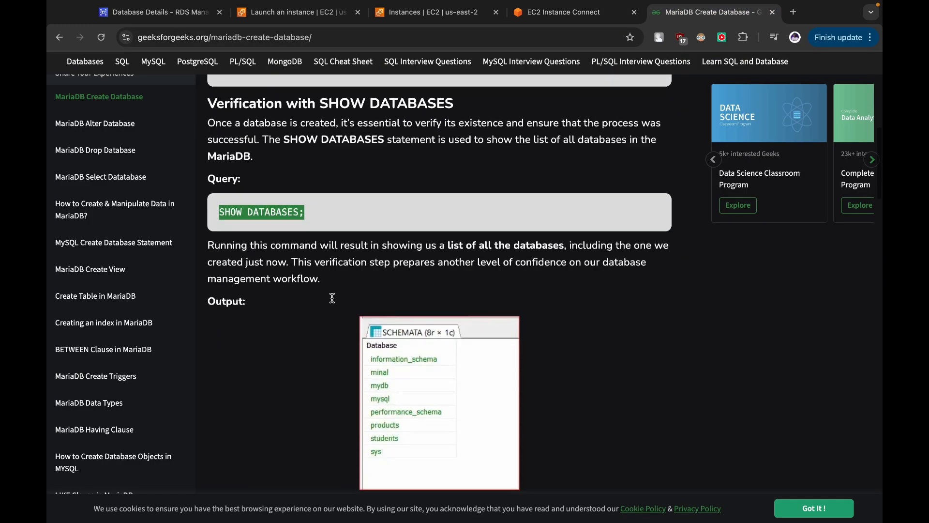
pyautogui.scroll(-5, 333, 297)
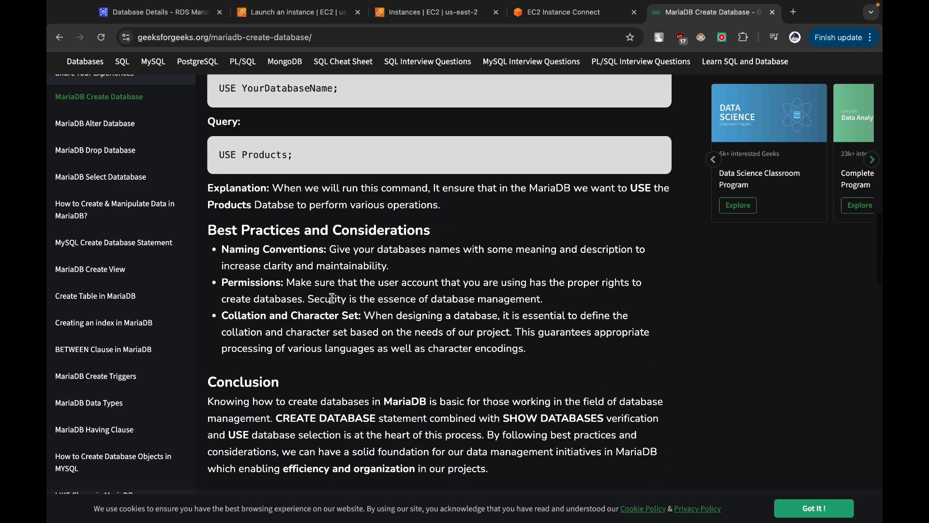
pyautogui.moveTo(218, 155); pyautogui.dragTo(334, 151)
pyautogui.press('super+c')
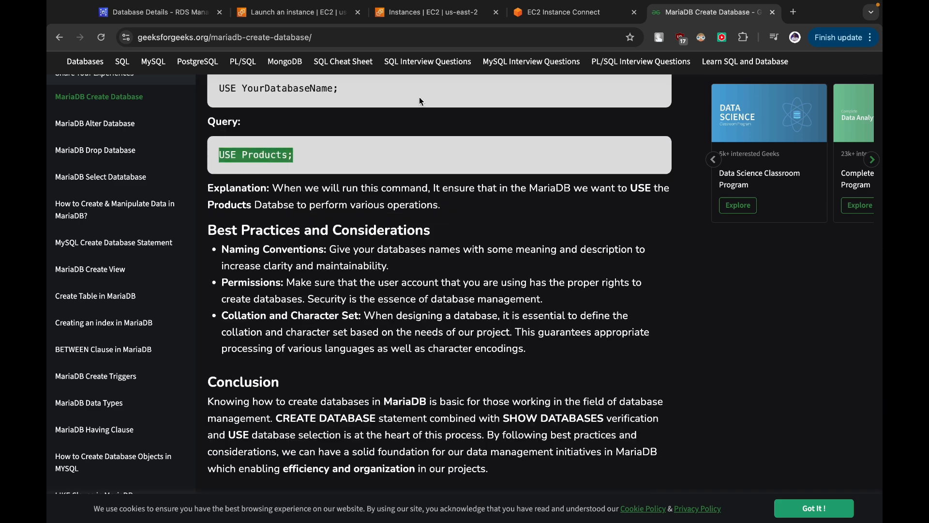
pyautogui.click(545, 14)
pyautogui.rightClick(507, 228)
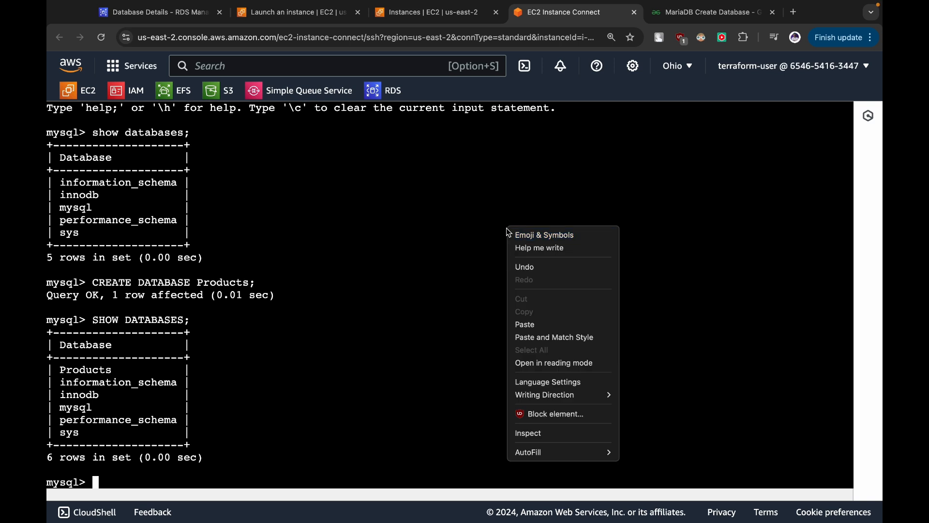
pyautogui.click(521, 326)
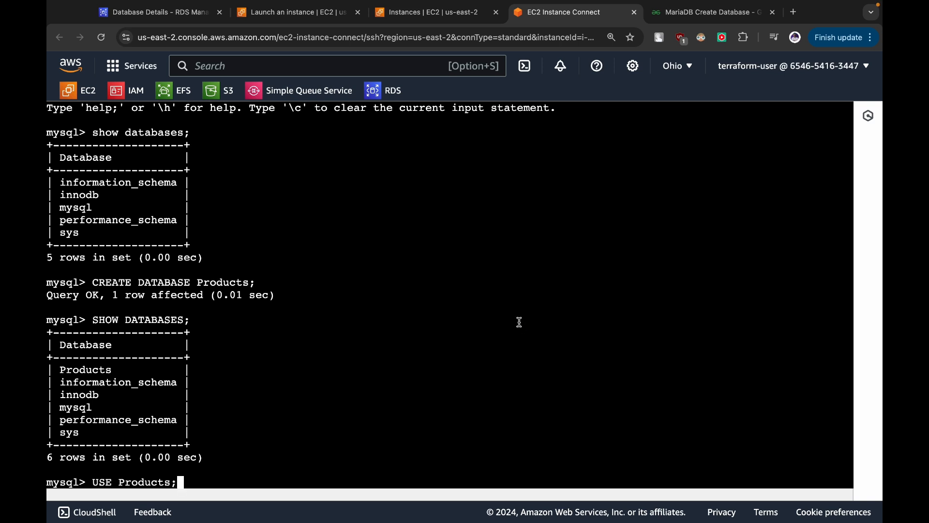
pyautogui.press('Return')
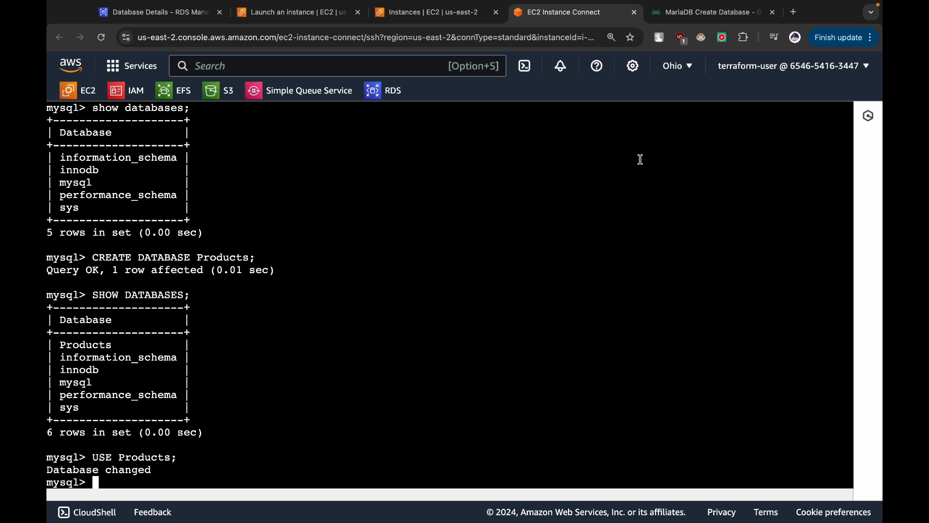
# - Examine the rest of the MariaDB article and its list of related topics for guidance on what to do with the database
pyautogui.click(712, 12)
pyautogui.scroll(-4, 542, 297)
pyautogui.scroll(2, 541, 297)
pyautogui.scroll(-1, 339, 290)
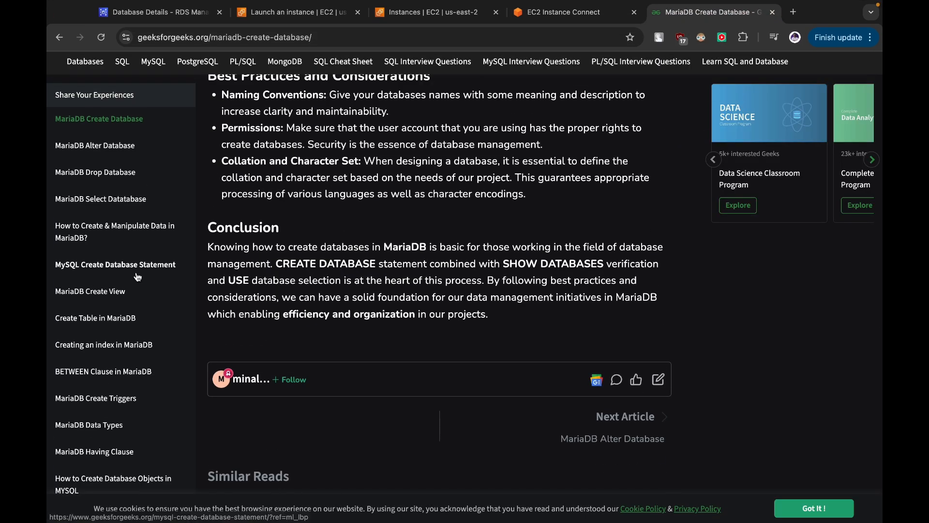
pyautogui.scroll(1, 114, 157)
pyautogui.scroll(-2, 113, 156)
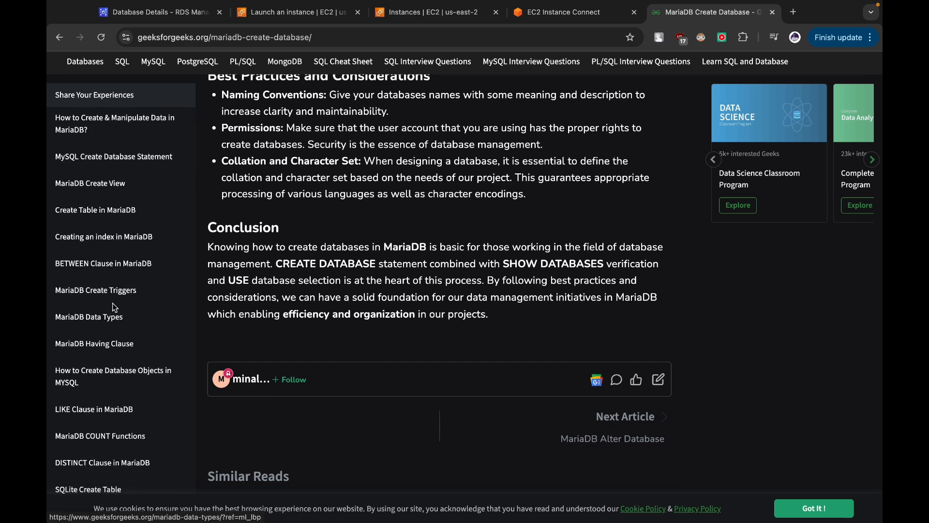
pyautogui.scroll(-1, 114, 308)
pyautogui.scroll(-1, 113, 308)
pyautogui.scroll(4, 68, 419)
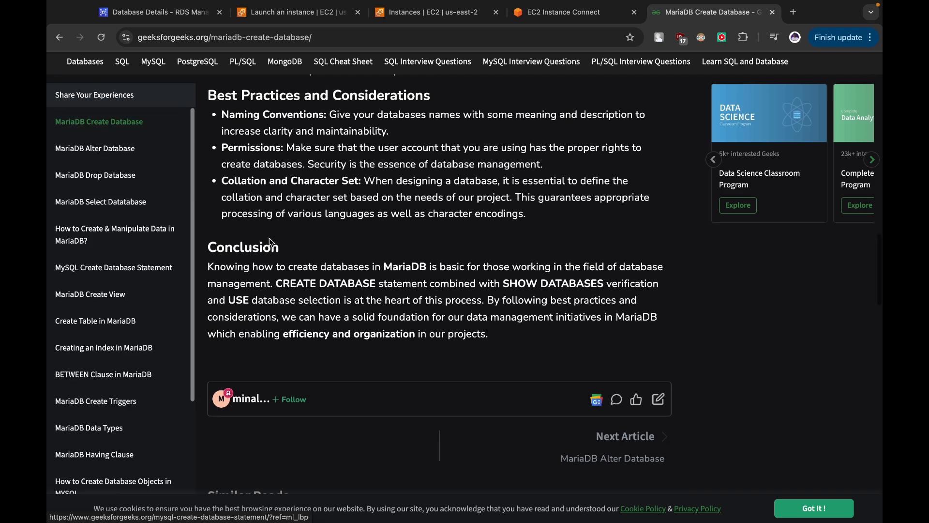
pyautogui.scroll(20, 270, 242)
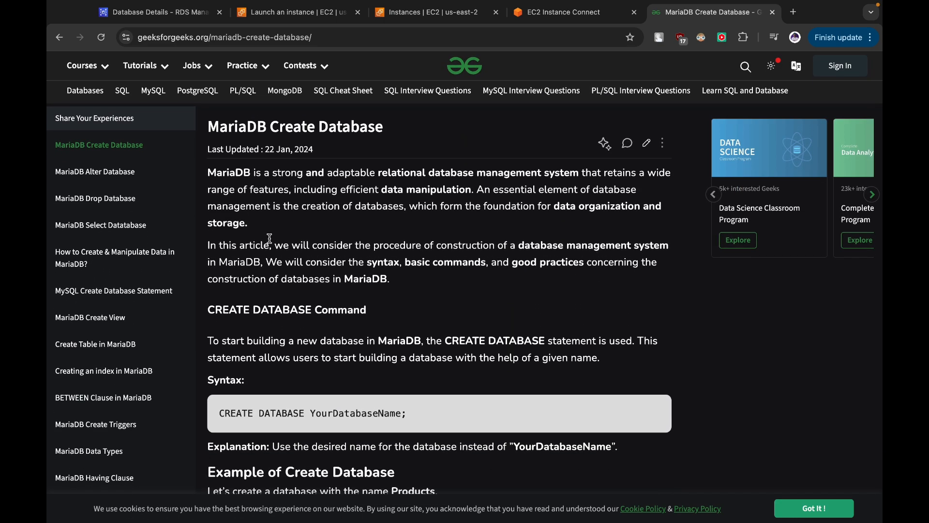
# - Search Google for "mariadb create table" and open the GeeksforGeeks article on creating a table in MariaDB
pyautogui.hscroll(-5, 270, 238)
pyautogui.click(265, 82)
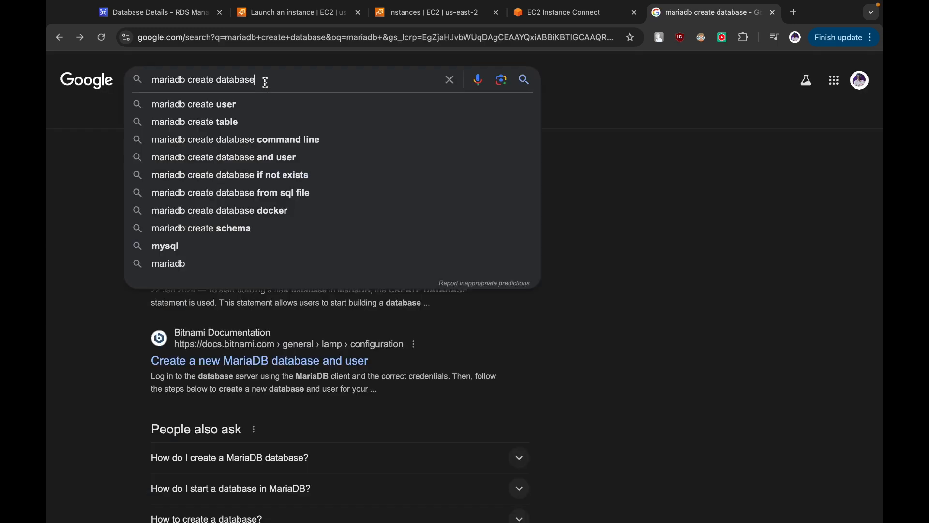
pyautogui.doubleClick(222, 79)
pyautogui.write('table')
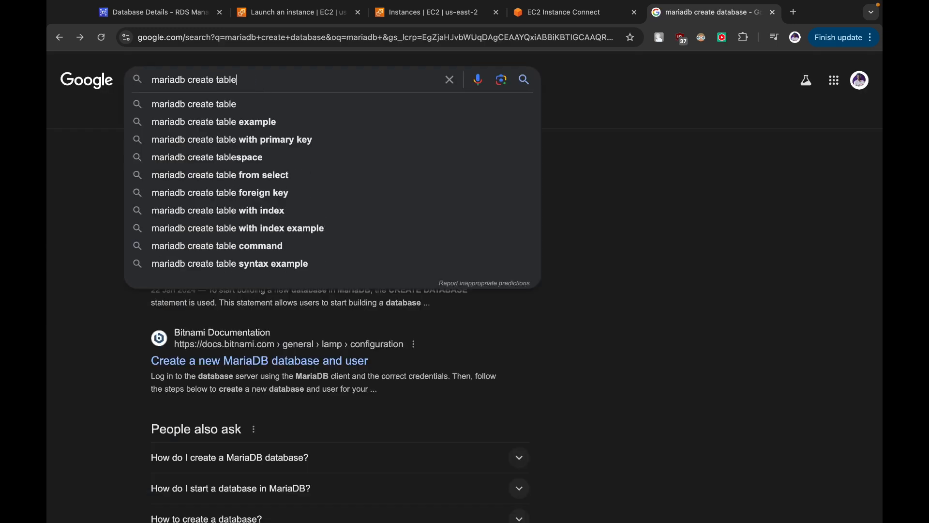
pyautogui.press('Return')
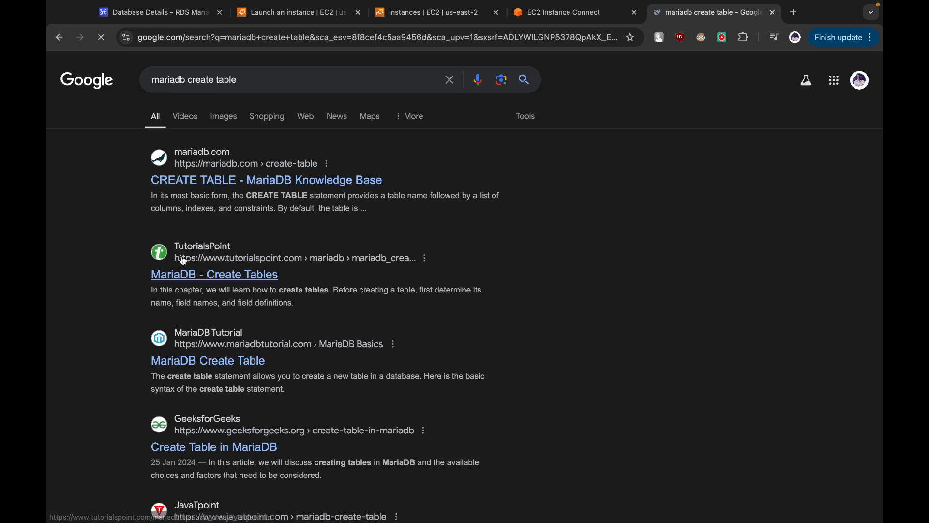
pyautogui.click(198, 448)
# - Copy the CREATE TABLE workers query from the expanded GeeksforGeeks article and run it in the EC2 instance's MySQL session
pyautogui.scroll(-15, 348, 392)
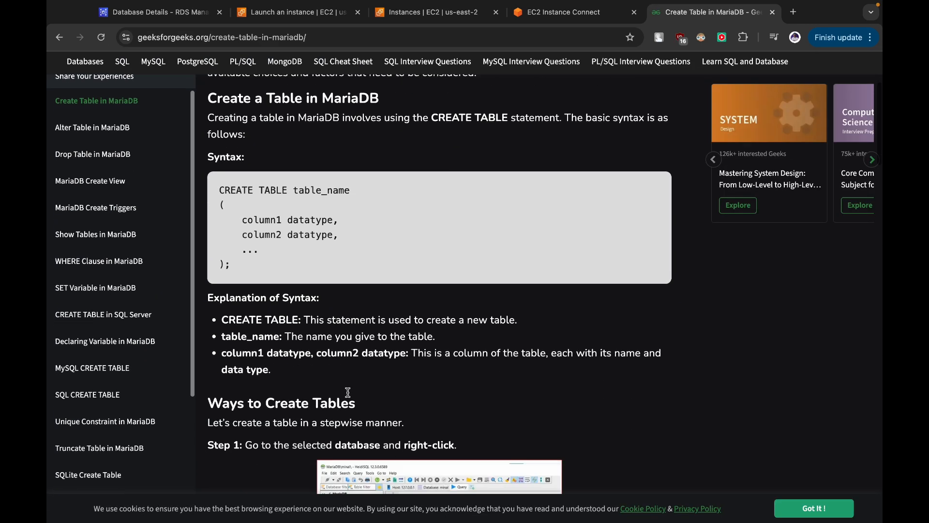
pyautogui.scroll(-2, 348, 392)
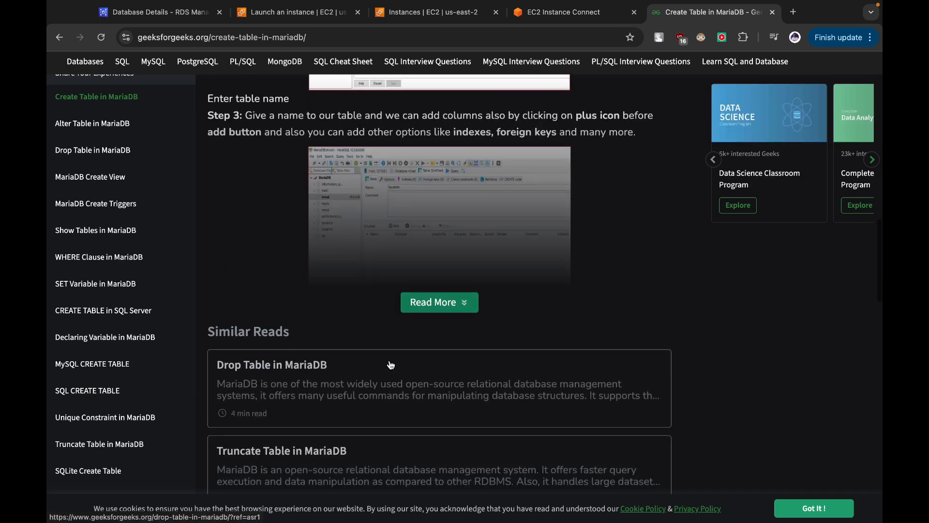
pyautogui.click(438, 302)
pyautogui.scroll(-4, 440, 308)
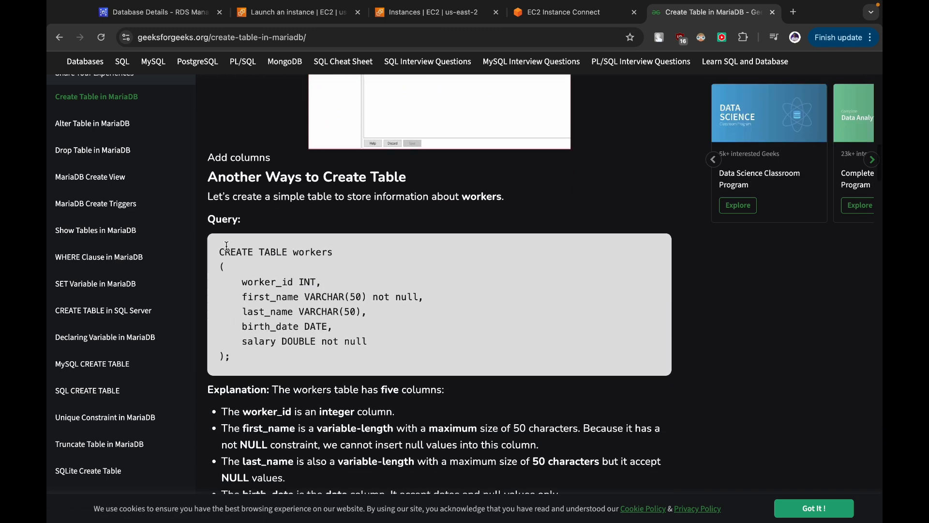
pyautogui.moveTo(215, 244); pyautogui.dragTo(261, 379)
pyautogui.press('super+c')
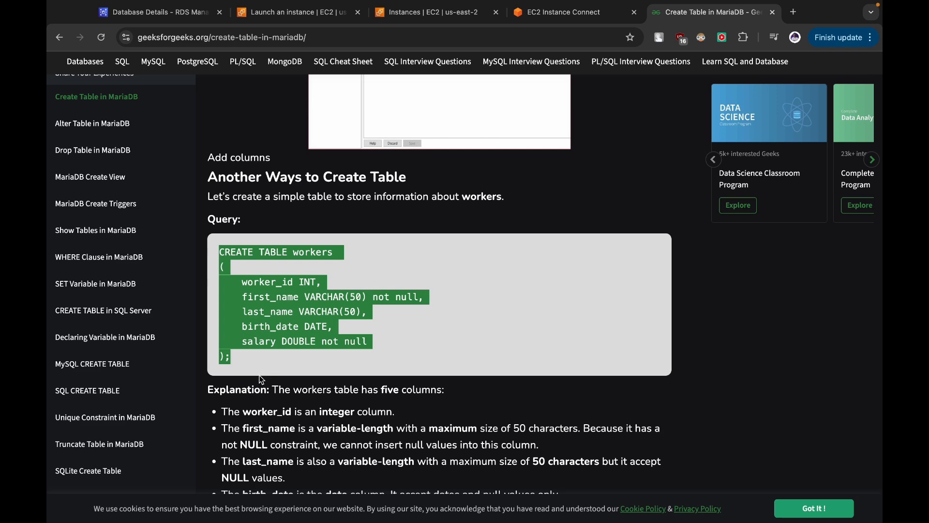
pyautogui.click(544, 21)
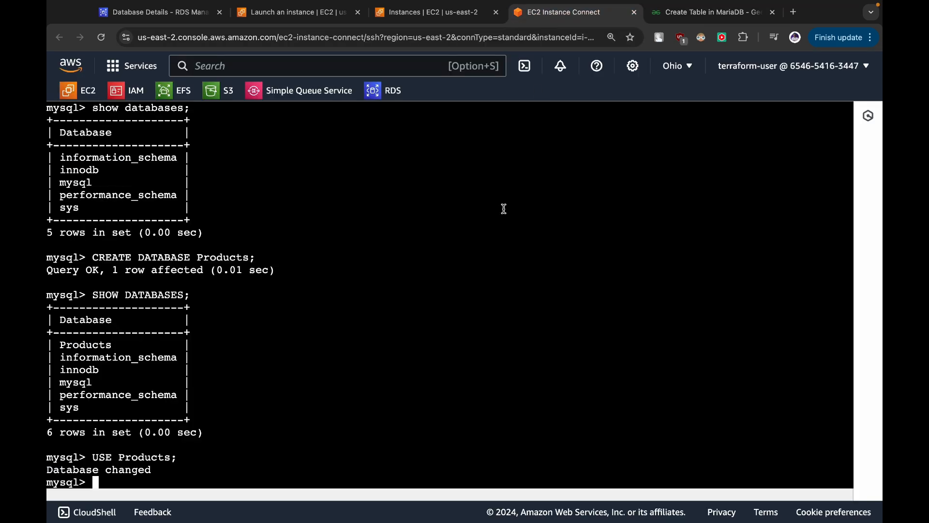
pyautogui.rightClick(505, 211)
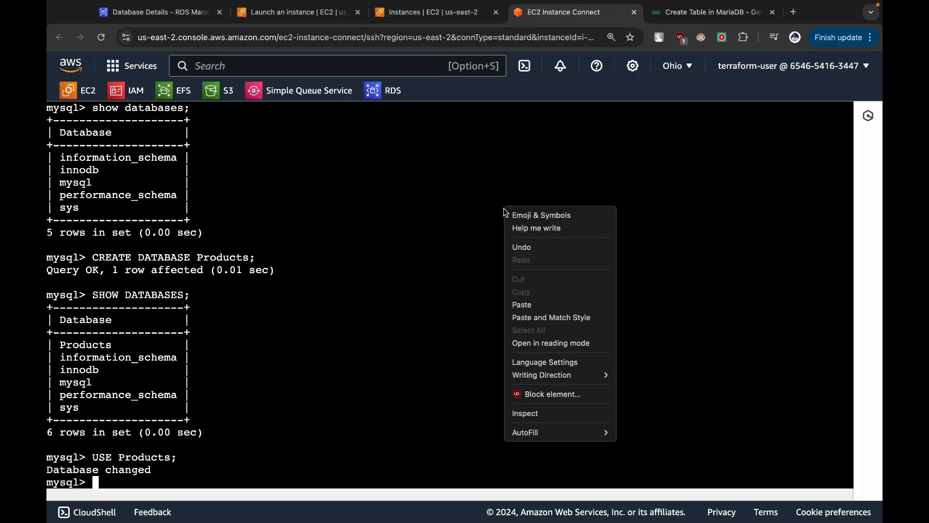
pyautogui.click(522, 315)
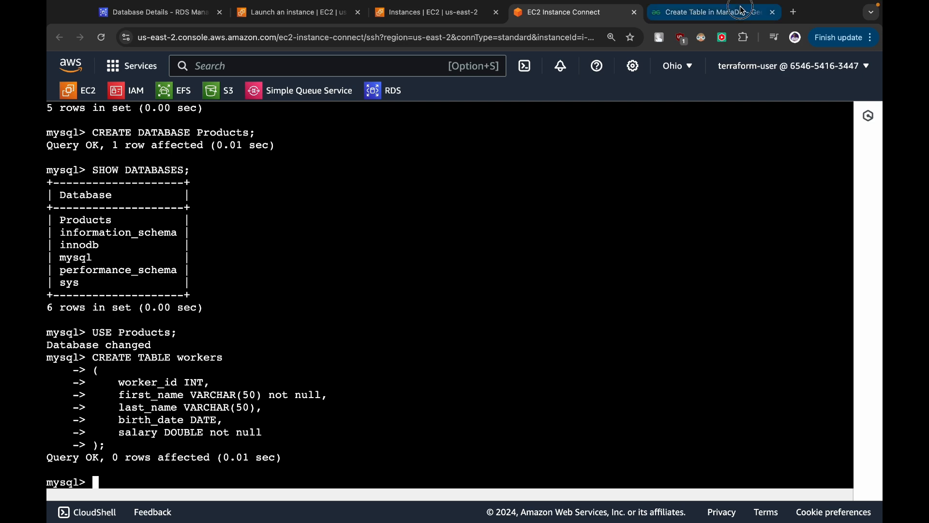
# - Copy the SHOW TABLES; query from the article and run it in the MySQL session to check for the workers table
pyautogui.click(702, 12)
pyautogui.scroll(-7, 564, 308)
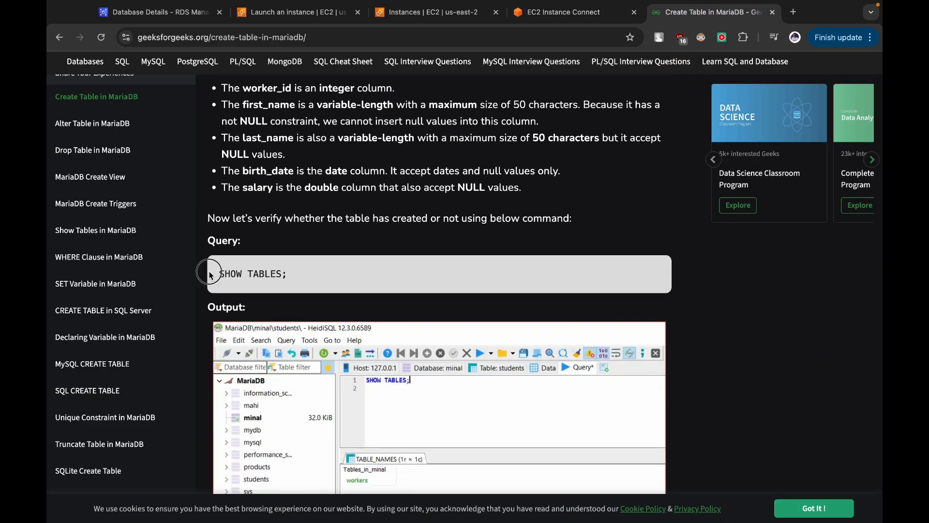
pyautogui.moveTo(213, 272); pyautogui.dragTo(316, 275)
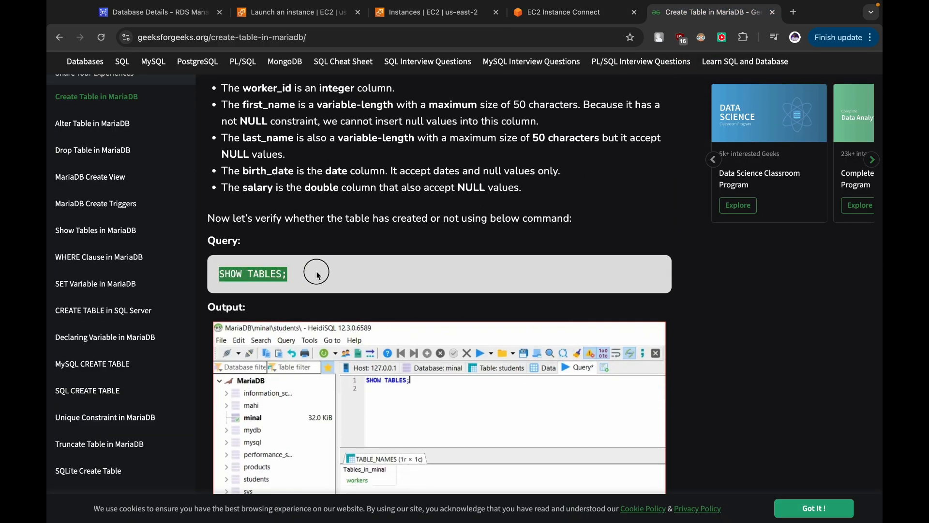
pyautogui.click(553, 15)
pyautogui.rightClick(480, 242)
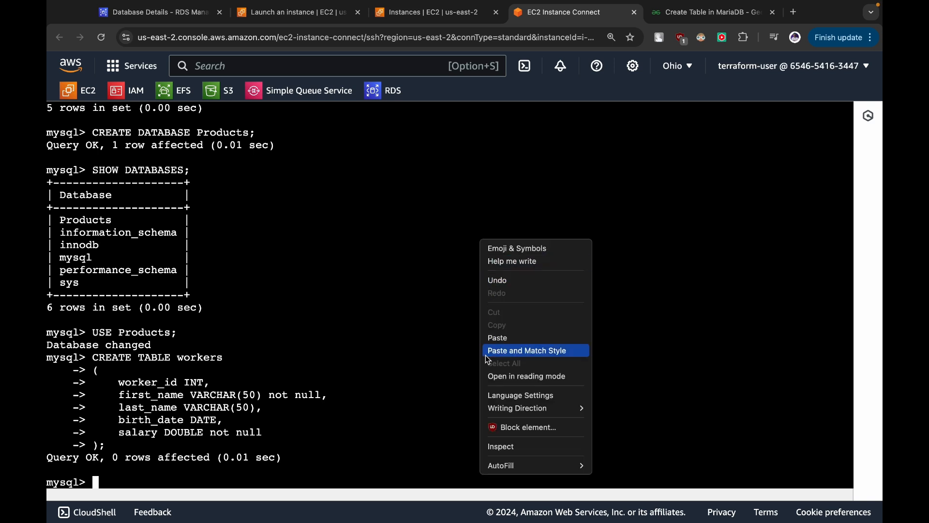
pyautogui.click(491, 338)
pyautogui.press('Return')
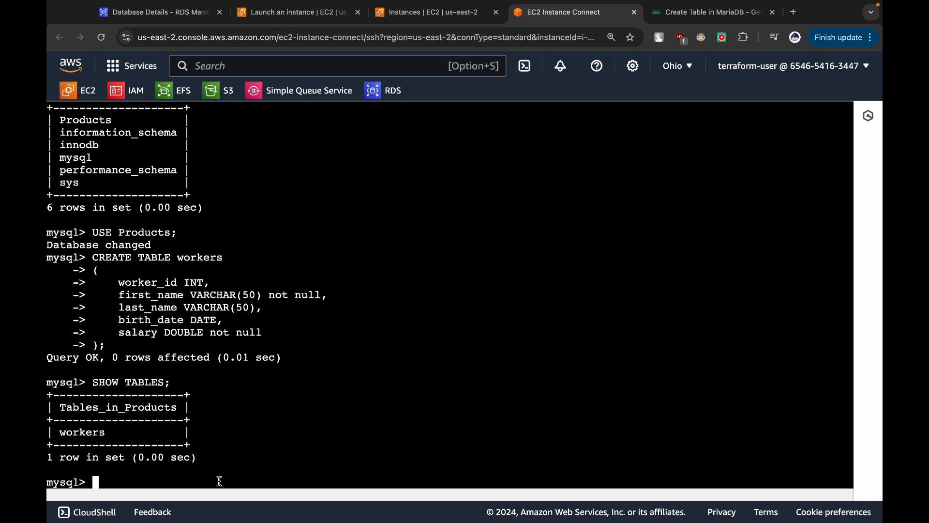
# - Describe the table structure with DESC workers; and exit the MySQL client
pyautogui.write('DESC')
pyautogui.write('work')
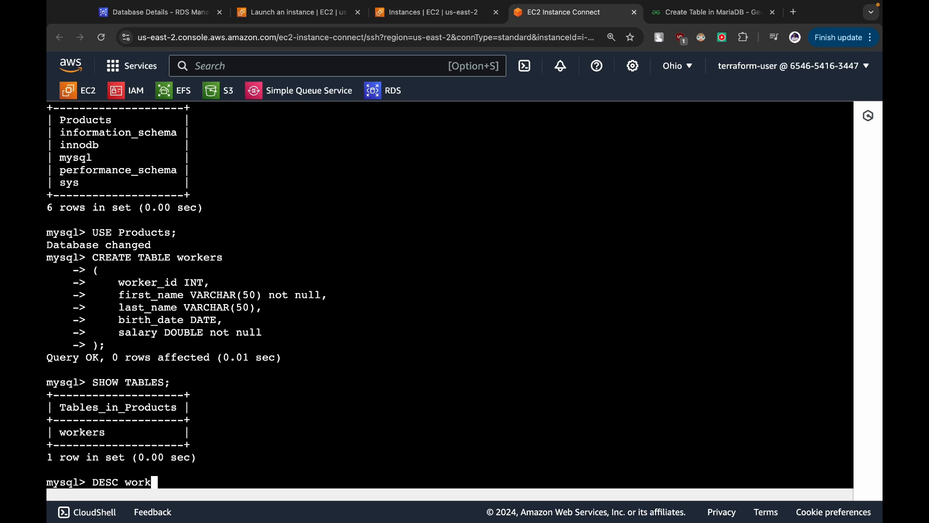
pyautogui.write('ers;')
pyautogui.press('Return')
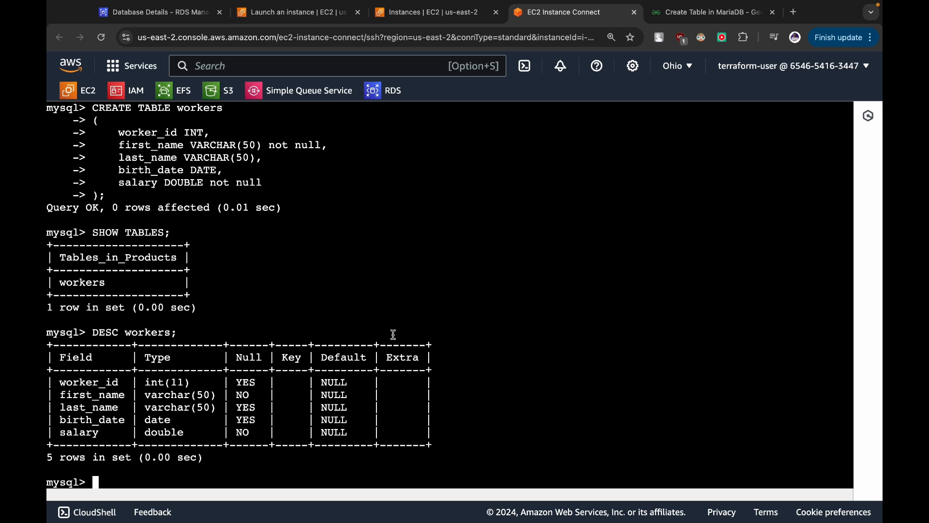
pyautogui.write('exit')
pyautogui.press('Return')
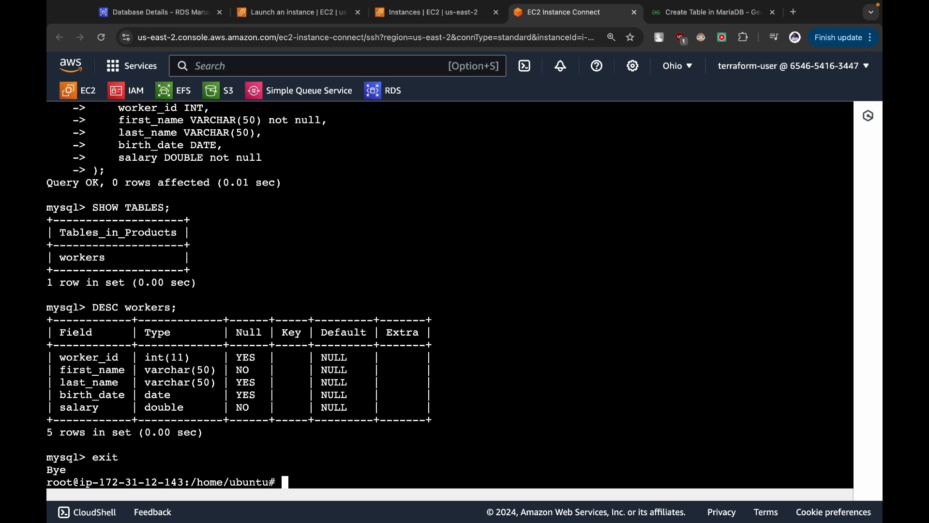
# - Return to the RDS console's databases list, dismiss the database creation notice, and open the details of rds-db
pyautogui.click(112, 15)
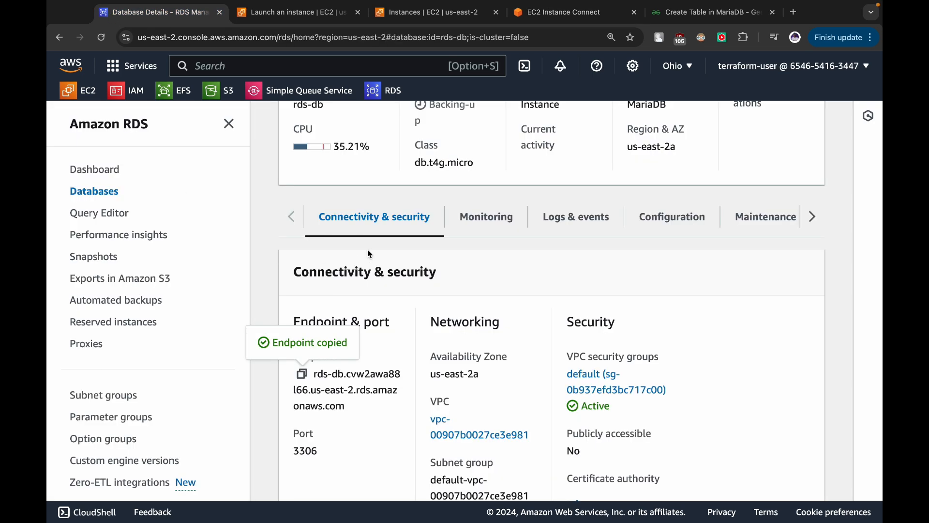
pyautogui.scroll(6, 367, 254)
pyautogui.click(344, 230)
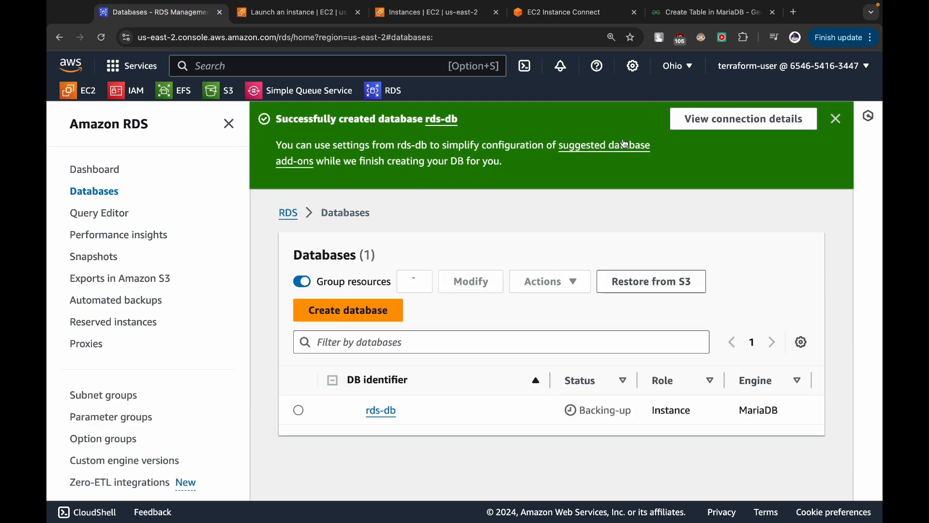
pyautogui.click(836, 118)
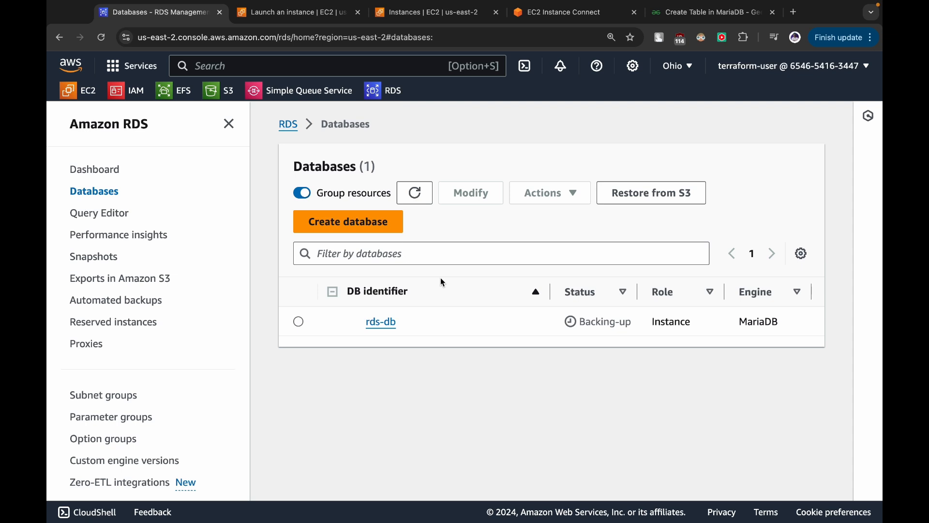
pyautogui.click(373, 324)
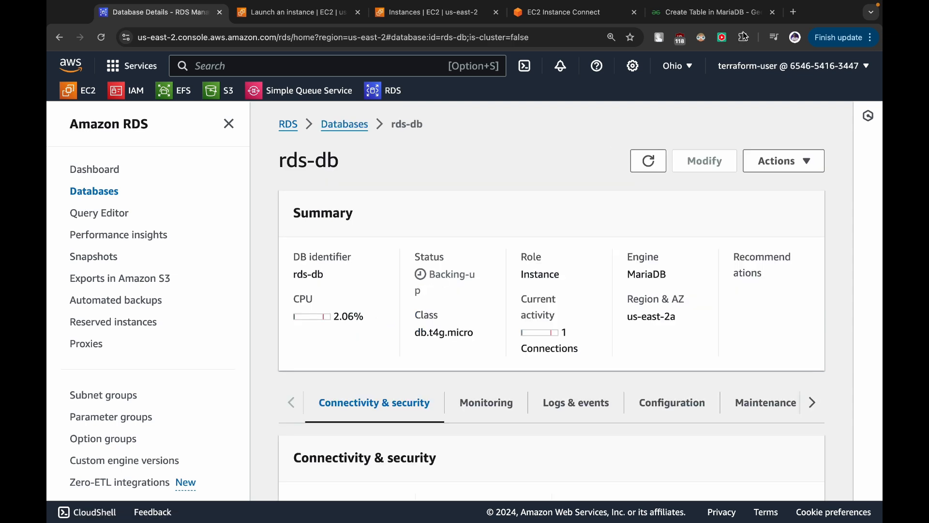
# - Reduce the page zoom to 100% and start creating a read replica of rds-db
pyautogui.press('super+minus')
pyautogui.press('super+minus')
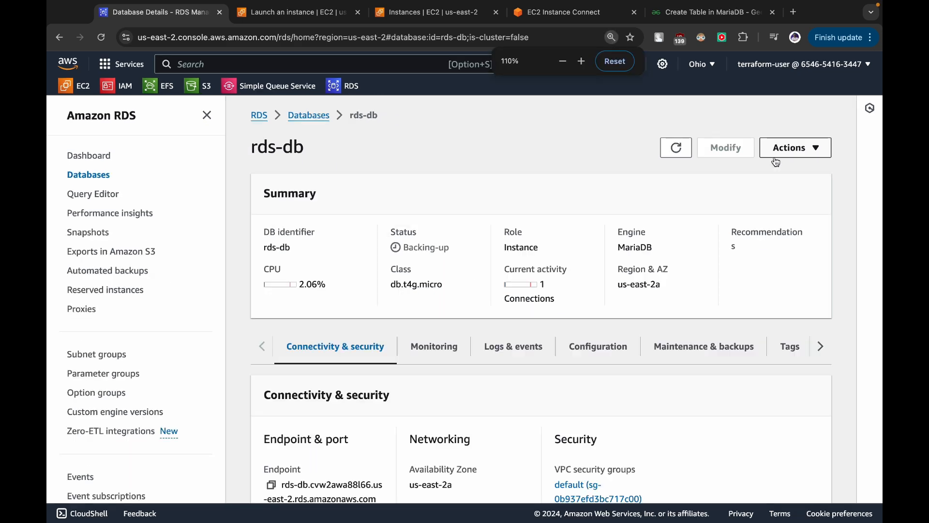
pyautogui.click(787, 141)
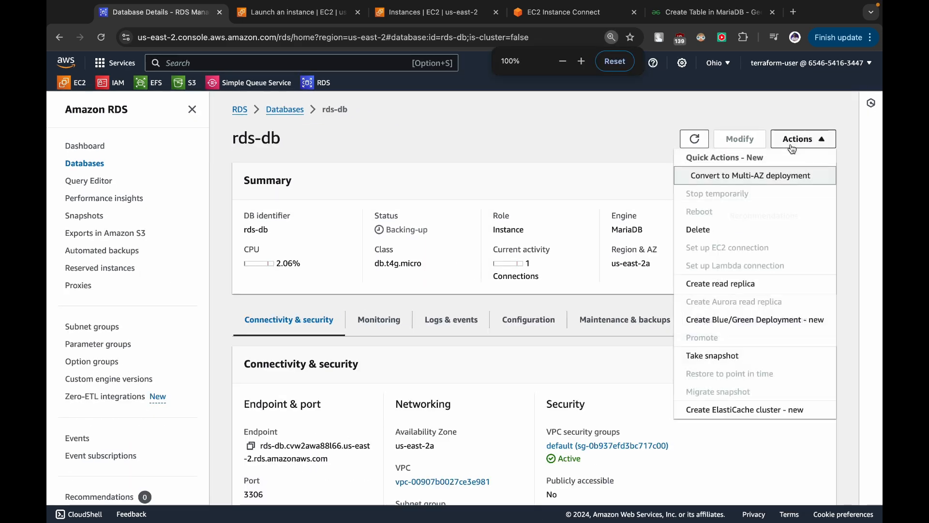
pyautogui.click(713, 285)
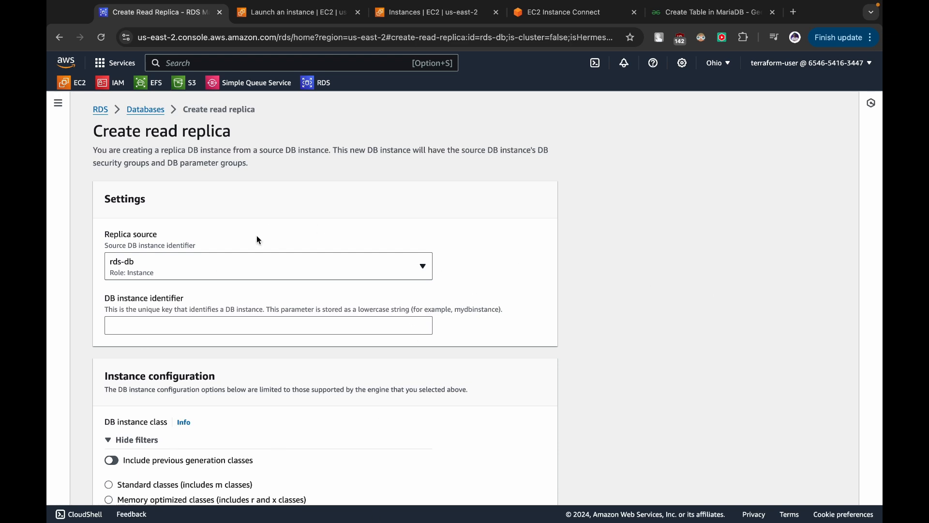
# - Keep rds-db as the replica source and set the DB instance identifier to rds-db-read-replica
pyautogui.moveTo(102, 234); pyautogui.dragTo(200, 238)
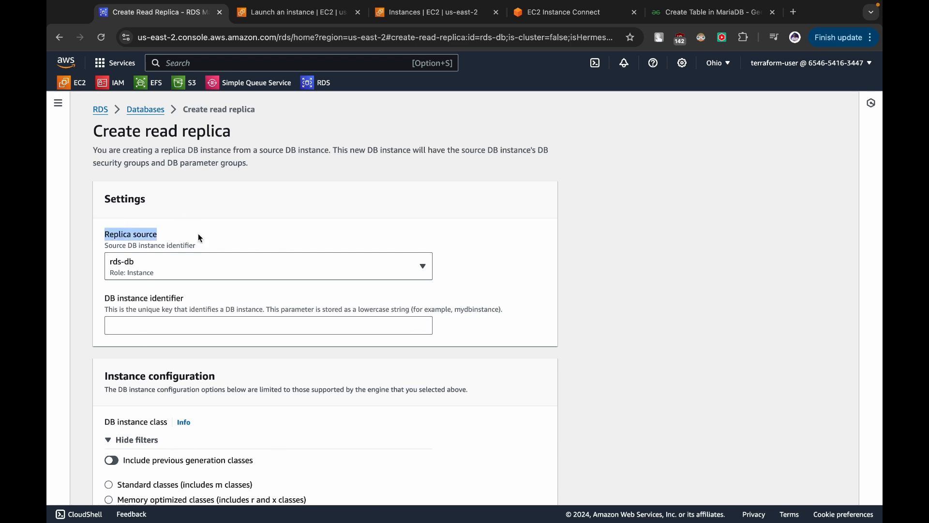
pyautogui.click(211, 265)
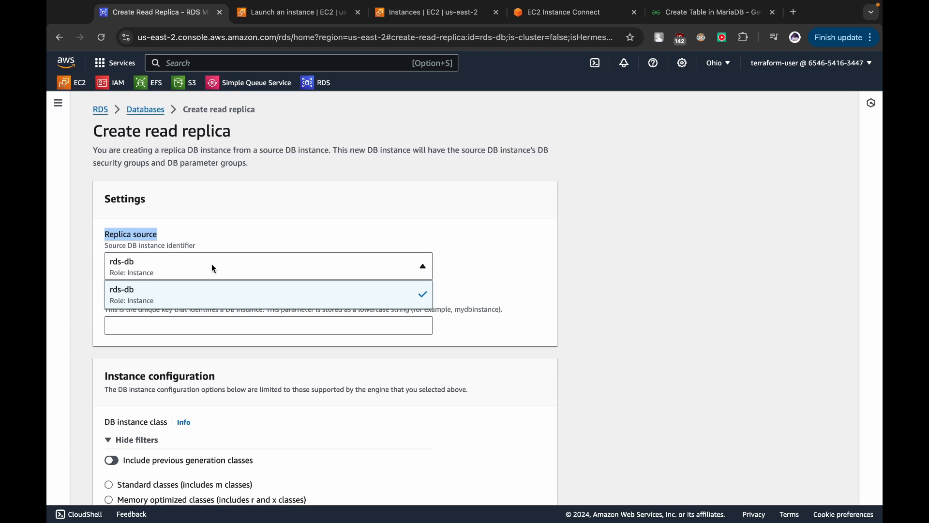
pyautogui.click(213, 266)
pyautogui.click(189, 322)
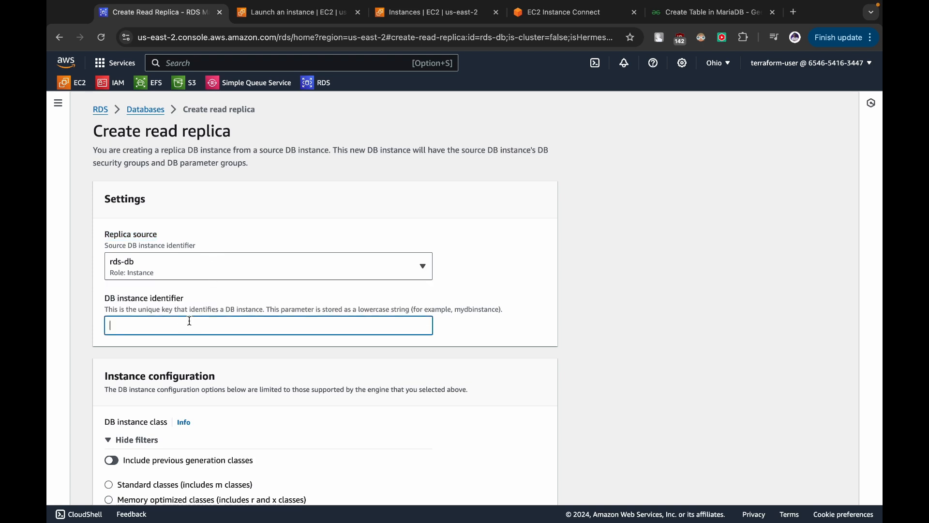
pyautogui.write('rds-db-read-replica')
# - Review the replica's instance class and the available destination regions, keeping db.t4g.micro and US East (Ohio)
pyautogui.scroll(-6, 325, 298)
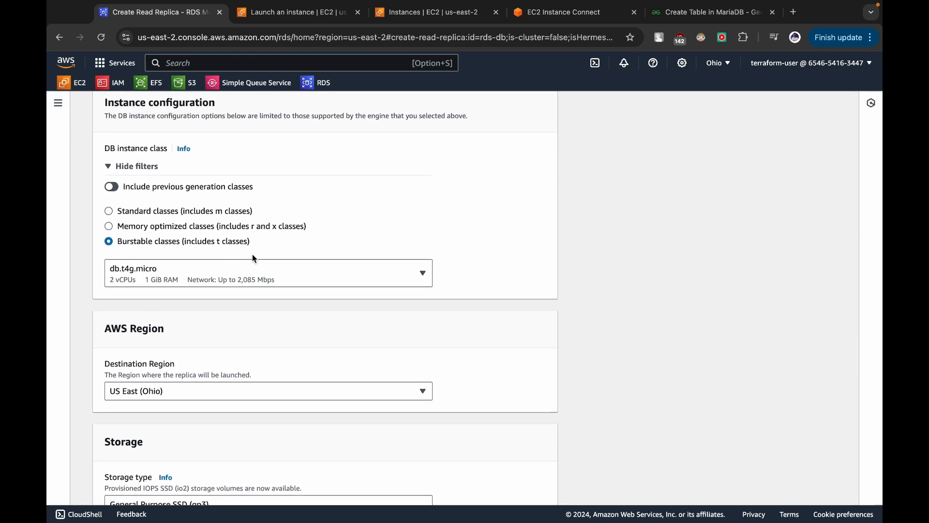
pyautogui.scroll(-2, 306, 290)
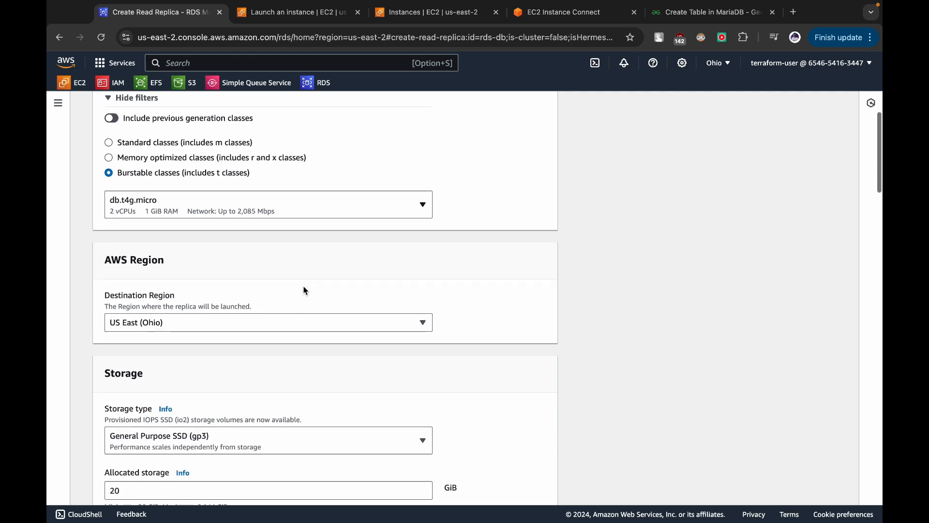
pyautogui.moveTo(107, 261); pyautogui.dragTo(219, 277)
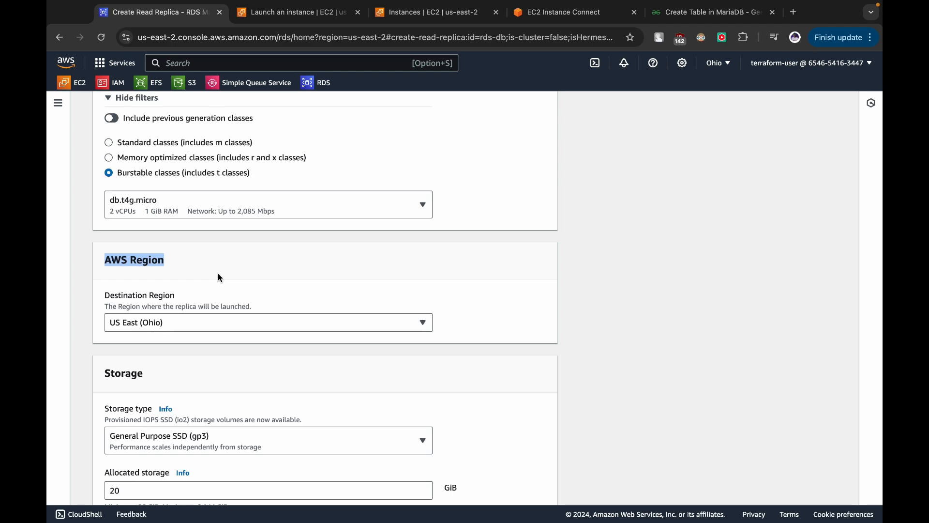
pyautogui.click(205, 320)
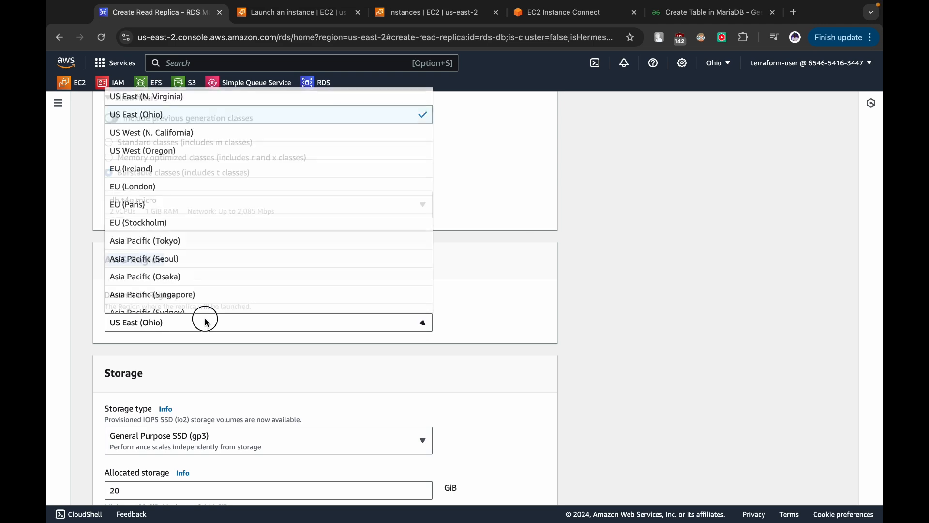
pyautogui.scroll(-5, 218, 291)
pyautogui.scroll(10, 216, 284)
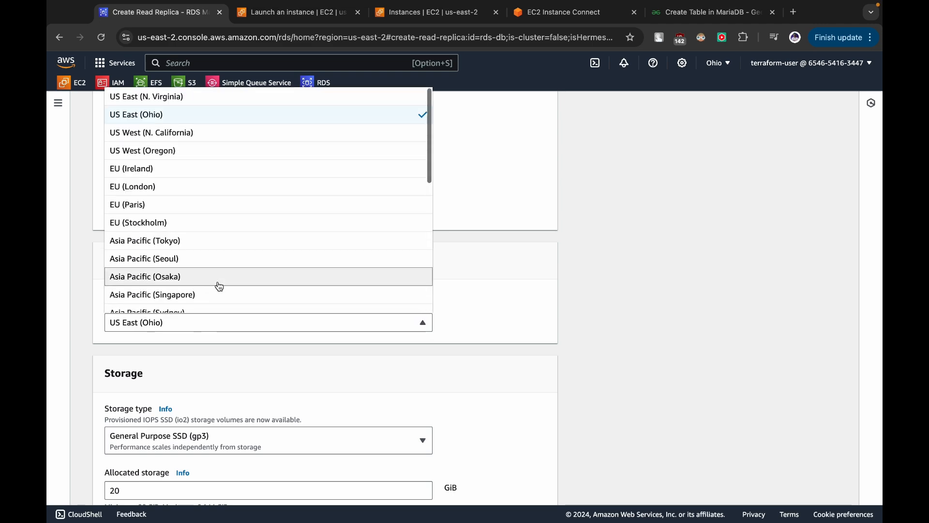
pyautogui.click(499, 323)
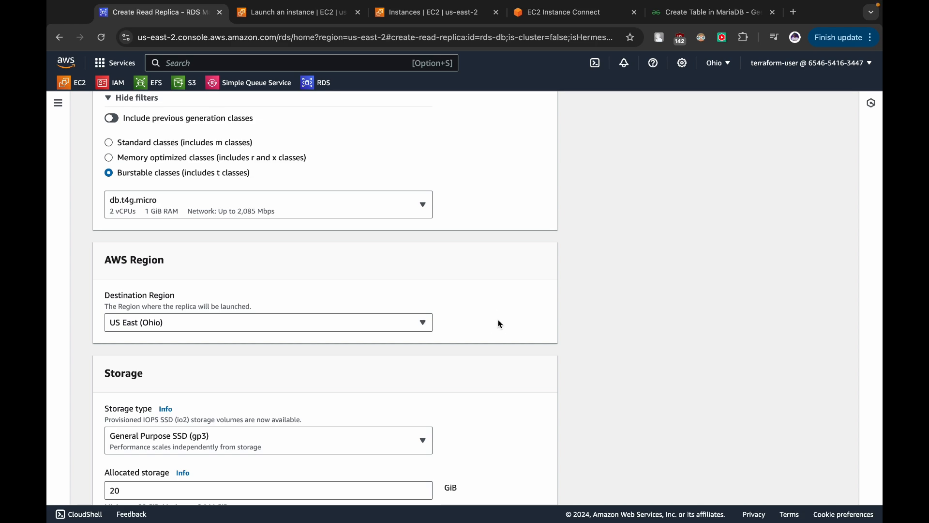
# - Set the read replica's Availability Zone to us-east-2a in the connectivity settings
pyautogui.scroll(-6, 500, 324)
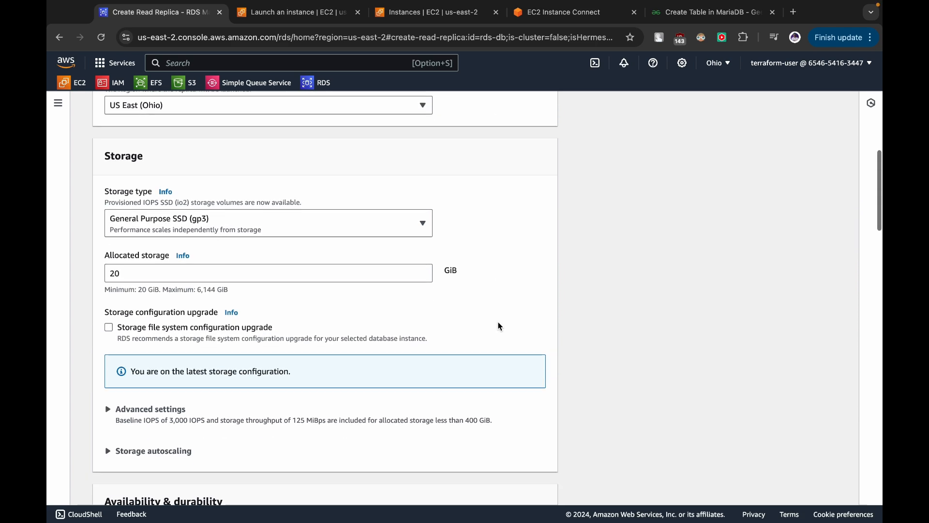
pyautogui.scroll(-5, 500, 325)
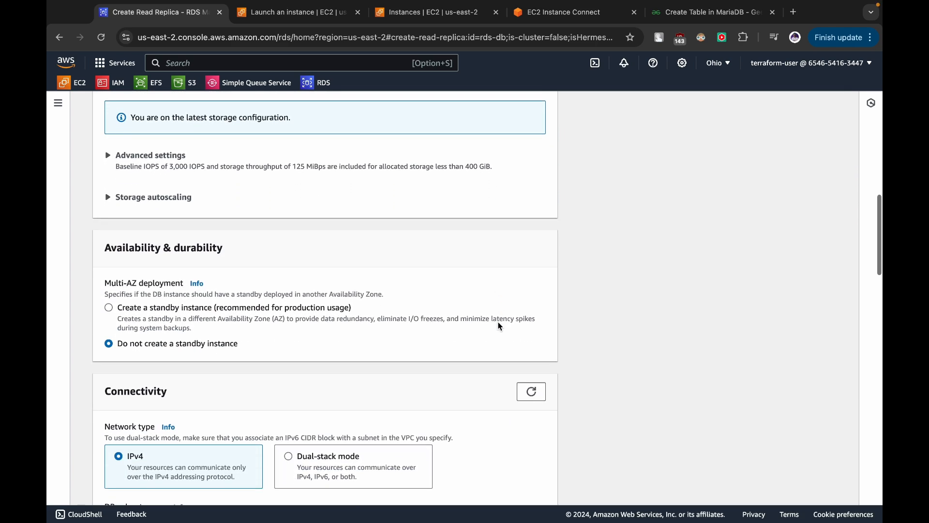
pyautogui.scroll(-8, 500, 326)
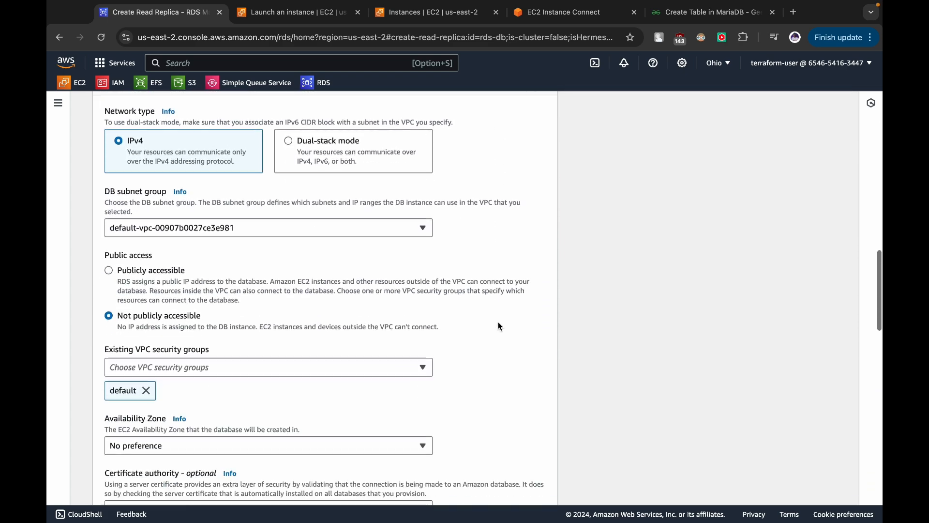
pyautogui.scroll(-2, 500, 326)
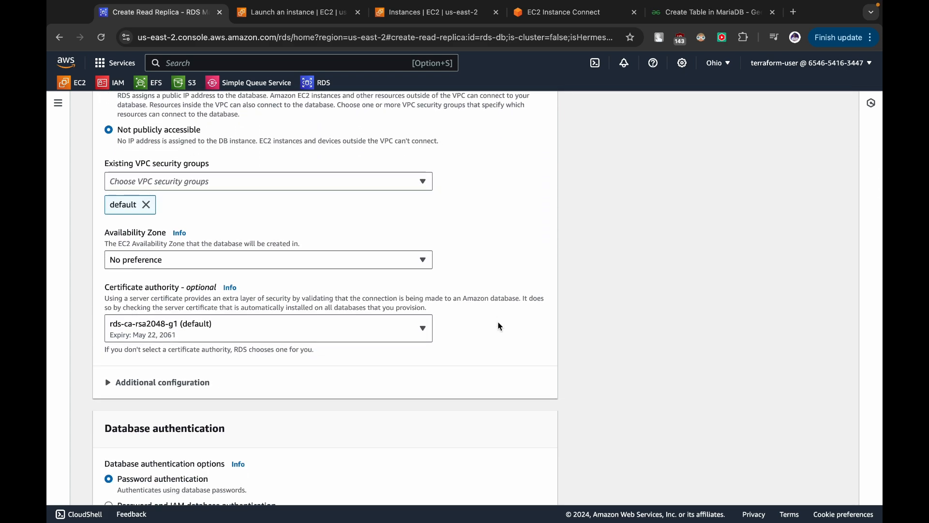
pyautogui.click(379, 262)
pyautogui.click(330, 282)
pyautogui.click(324, 264)
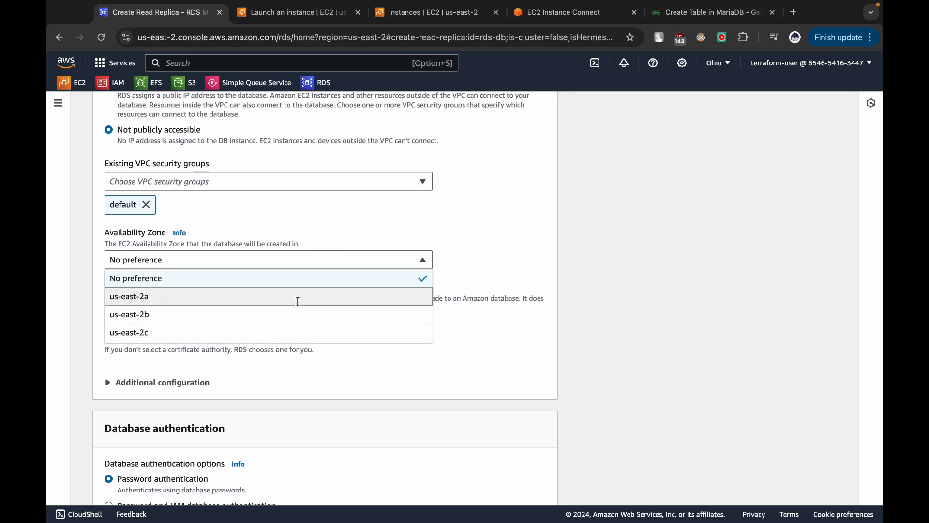
pyautogui.click(298, 300)
# - Try to create the read replica with the current settings, then resubmit the form
pyautogui.scroll(-12, 524, 298)
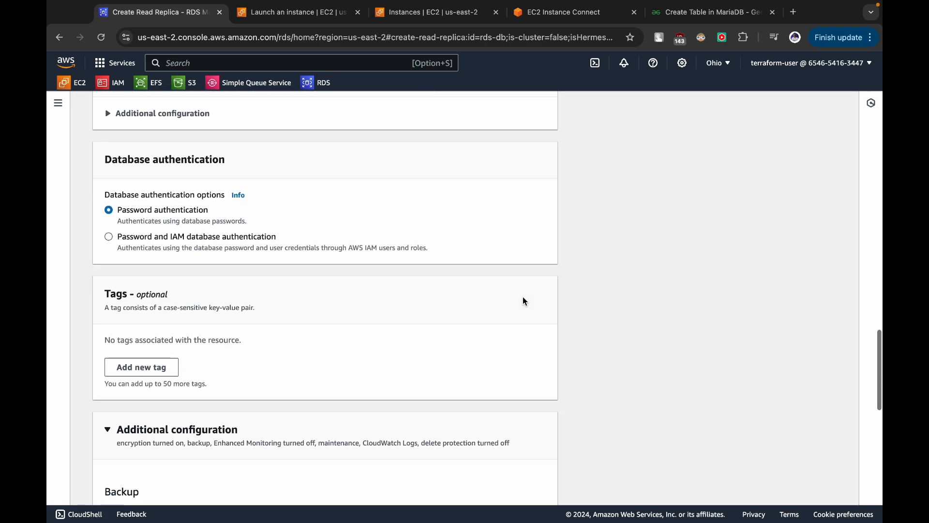
pyautogui.scroll(-9, 523, 297)
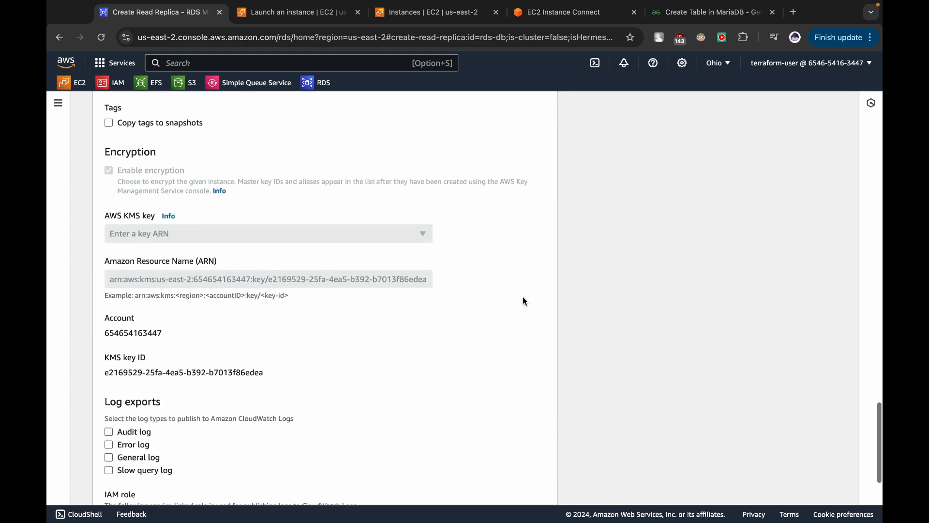
pyautogui.click(485, 483)
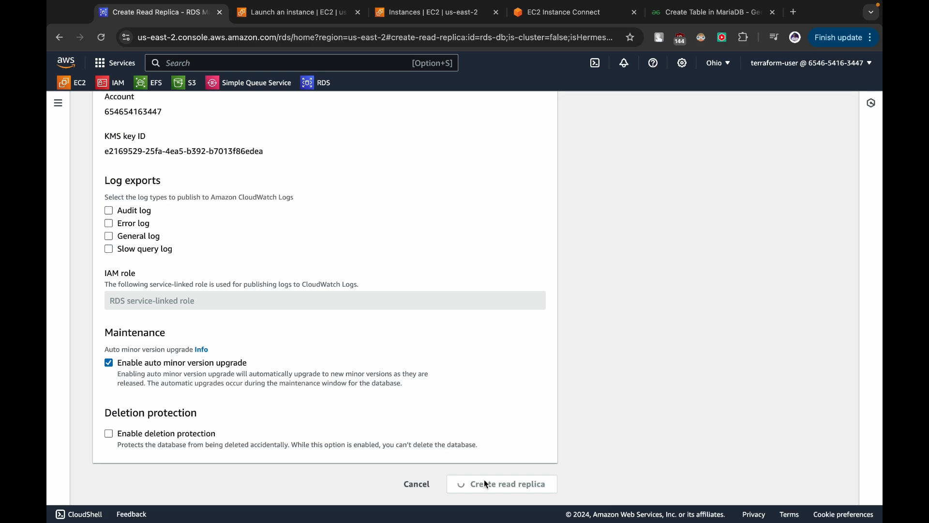
pyautogui.scroll(-2, 484, 479)
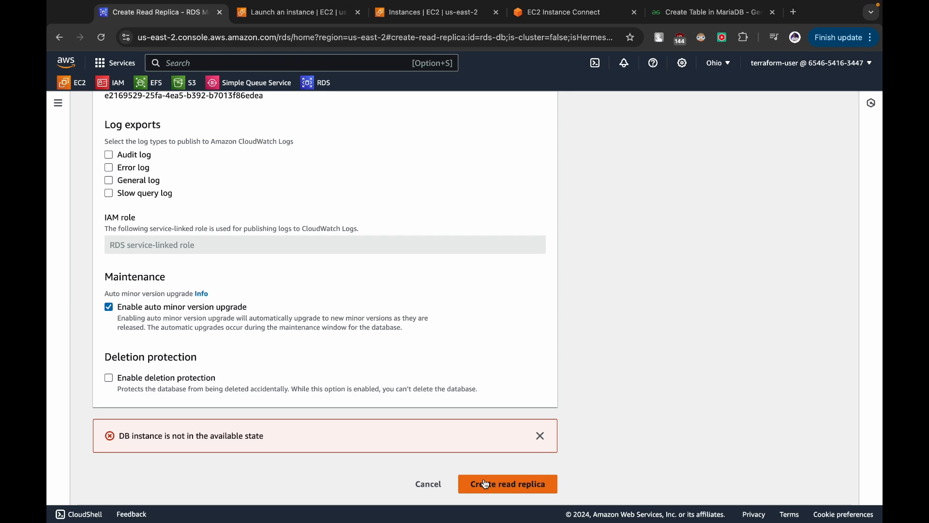
pyautogui.click(486, 484)
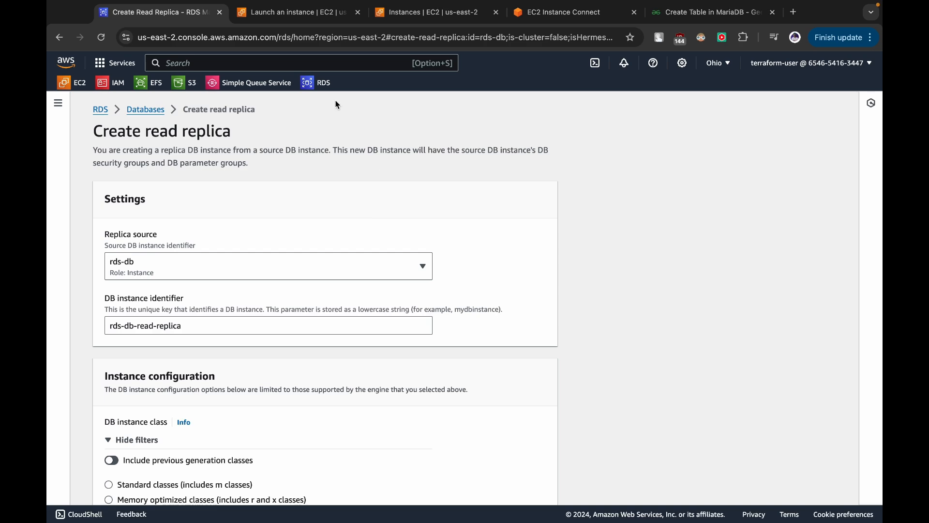
# - Open the RDS databases list in a separate browser tab and refresh it to check rds-db's status
pyautogui.keyDown('super'); pyautogui.click(316, 85); pyautogui.keyUp('super')
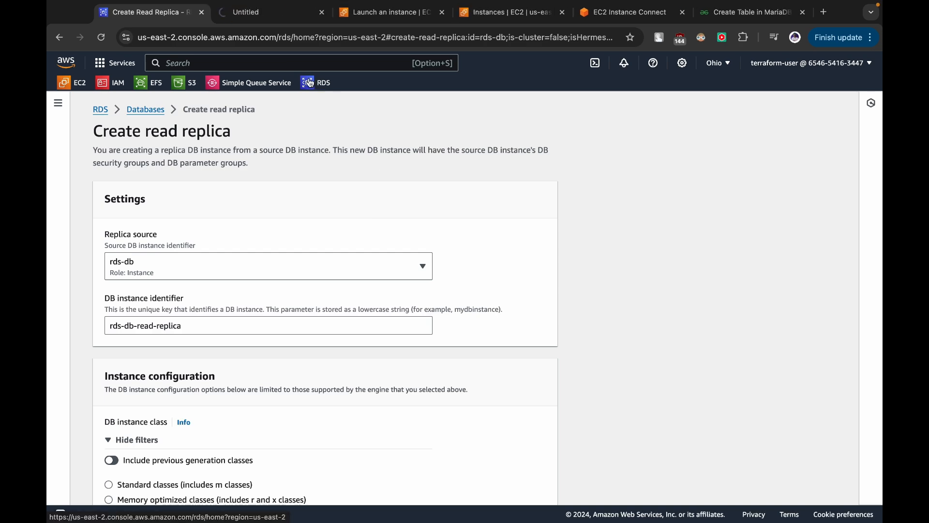
pyautogui.click(254, 13)
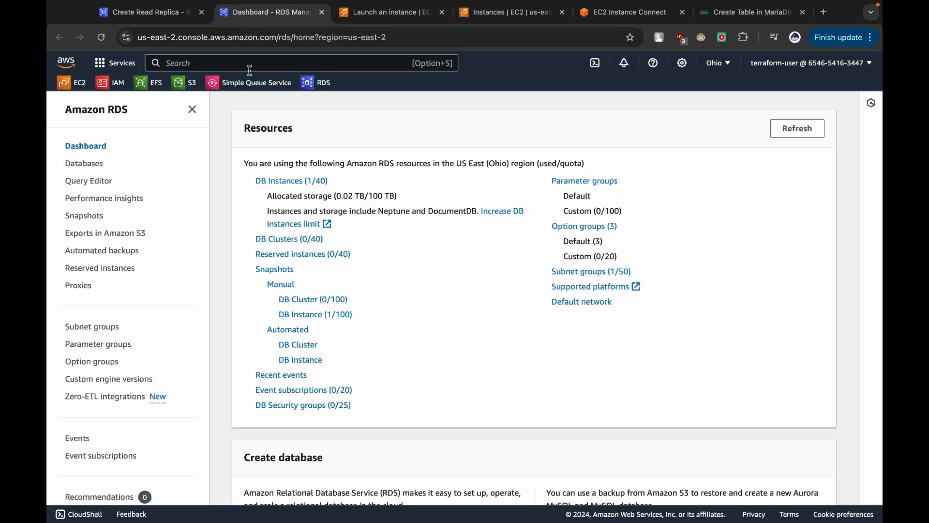
pyautogui.click(285, 183)
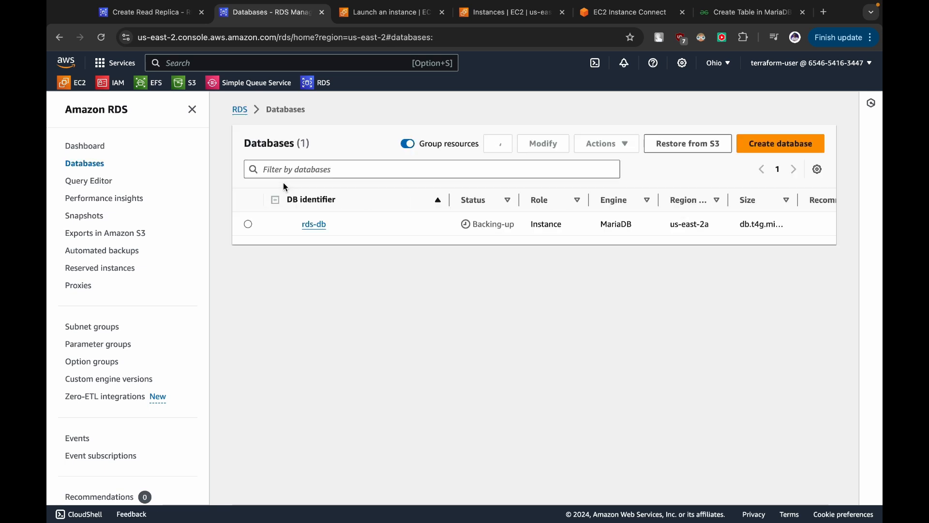
pyautogui.click(499, 143)
# - Return to the read replica form and reset its Availability Zone to No preference
pyautogui.click(148, 12)
pyautogui.scroll(-20, 302, 292)
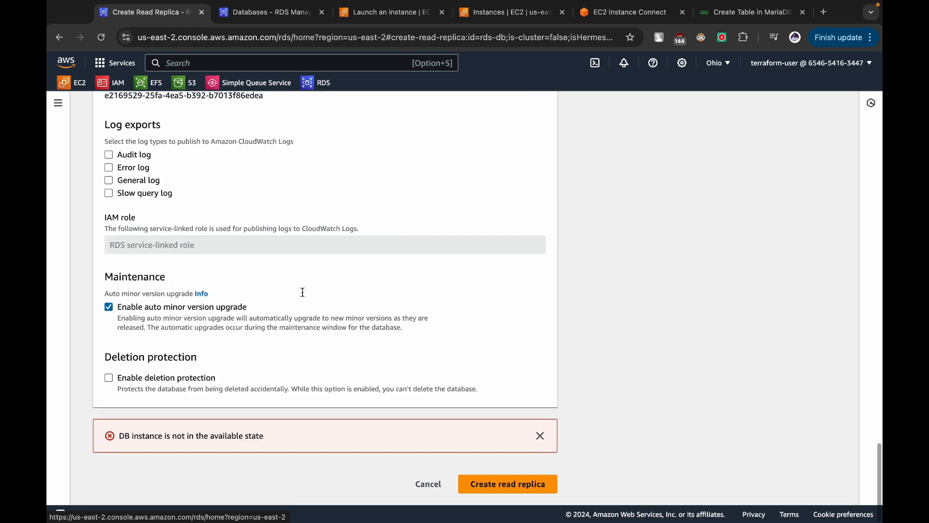
pyautogui.scroll(15, 438, 310)
pyautogui.scroll(-5, 437, 309)
pyautogui.scroll(-4, 439, 312)
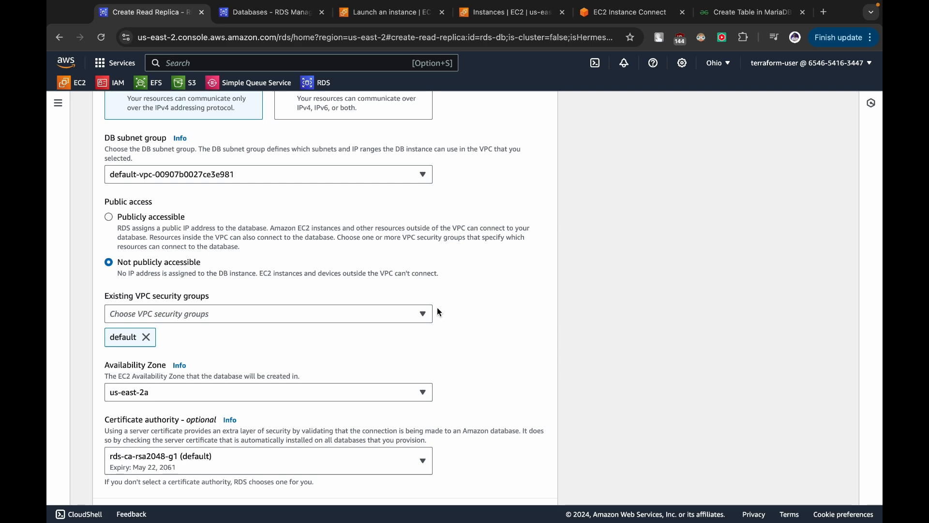
pyautogui.click(424, 198)
pyautogui.click(409, 218)
# - Try to dismiss the error notice at the end of the read replica form
pyautogui.scroll(-10, 589, 260)
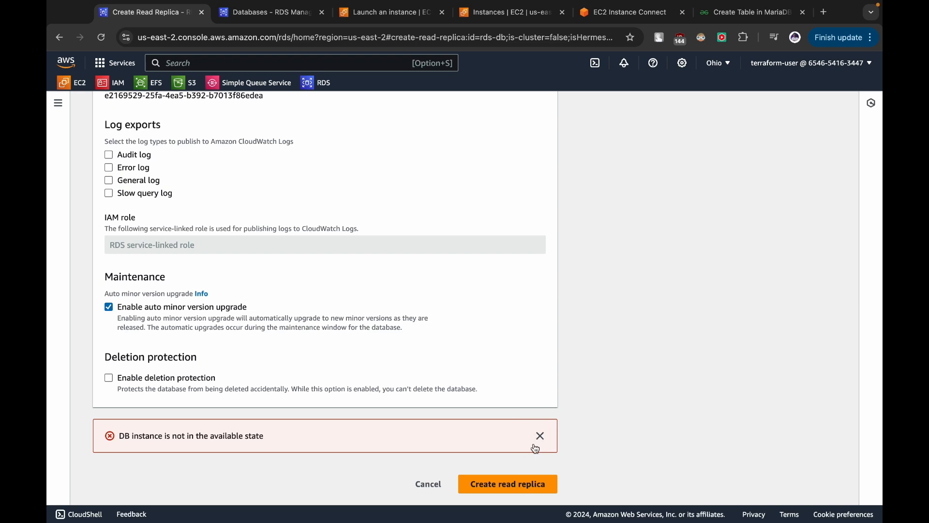
pyautogui.click(542, 438)
pyautogui.click(541, 438)
pyautogui.click(542, 438)
pyautogui.click(542, 439)
pyautogui.click(541, 440)
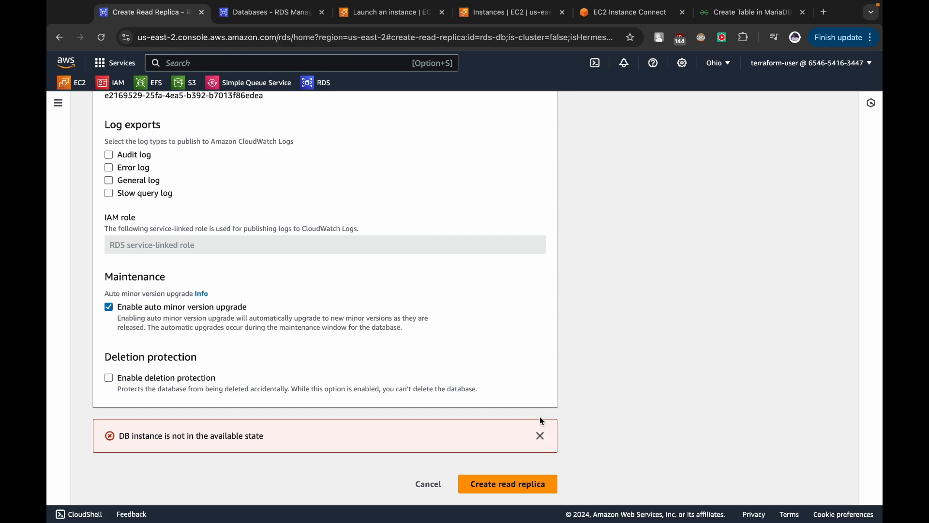
# - Review the replica's identifier, instance class, region, storage, availability, connectivity and authentication settings
pyautogui.scroll(20, 541, 422)
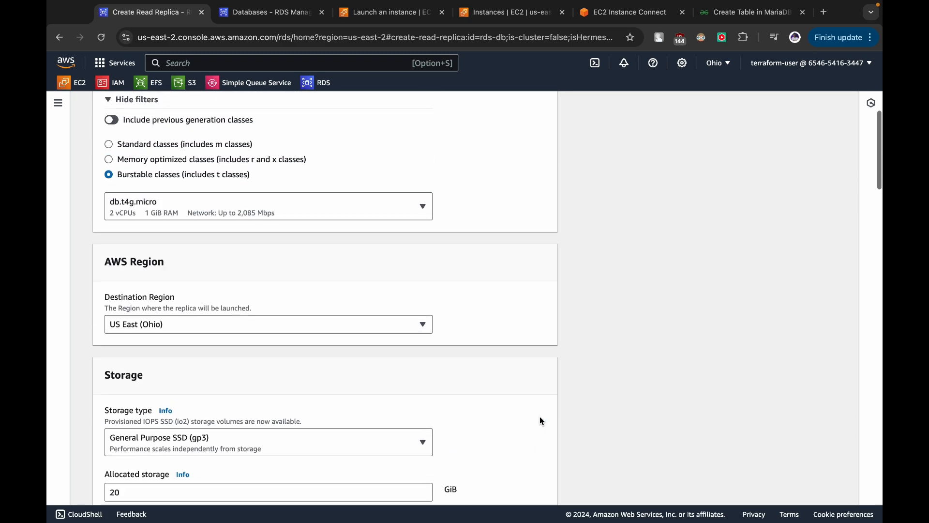
pyautogui.scroll(-4, 542, 421)
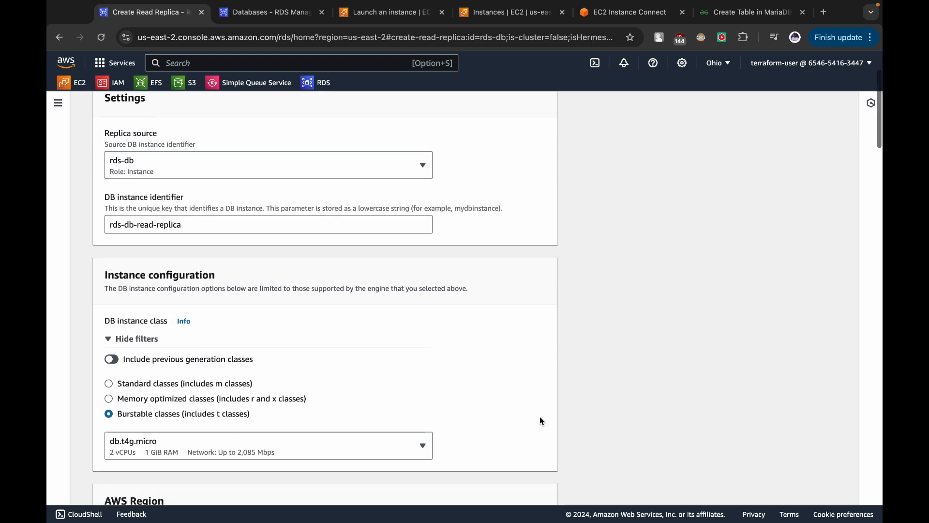
pyautogui.scroll(-4, 540, 417)
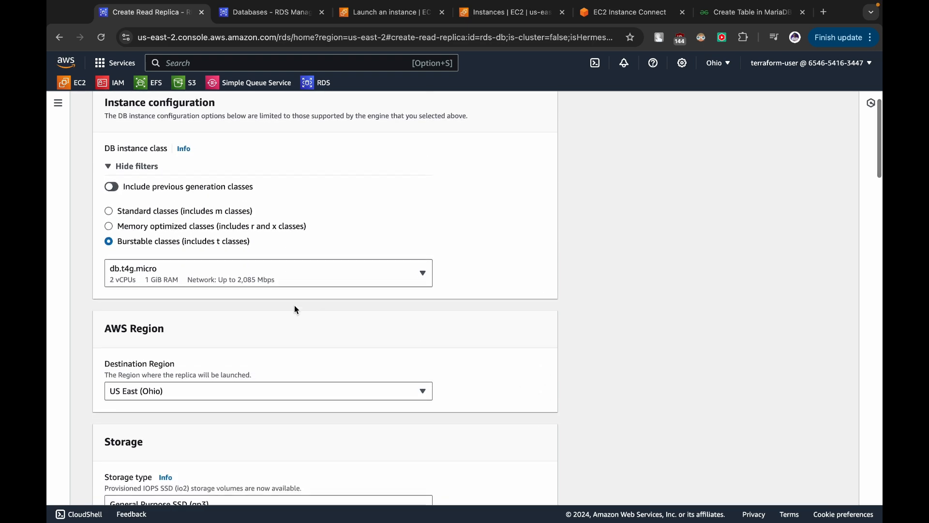
pyautogui.scroll(-4, 422, 359)
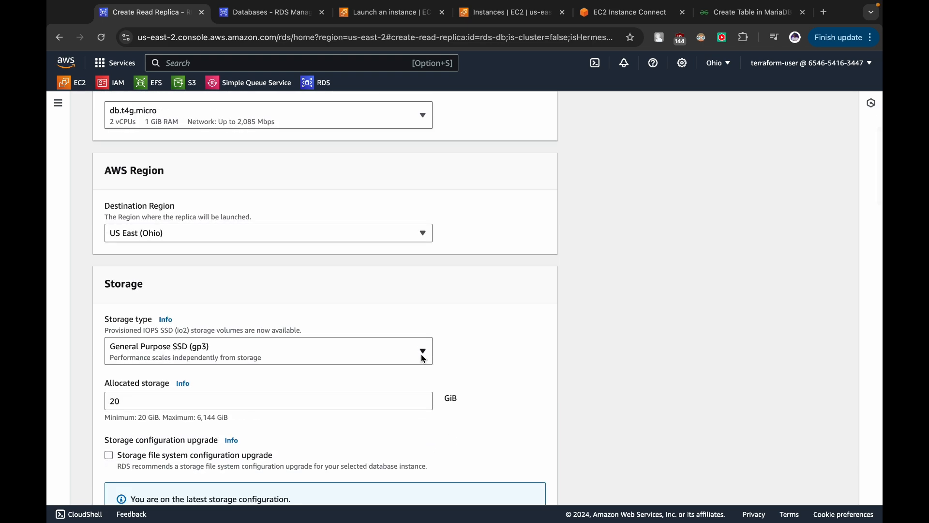
pyautogui.scroll(-5, 422, 358)
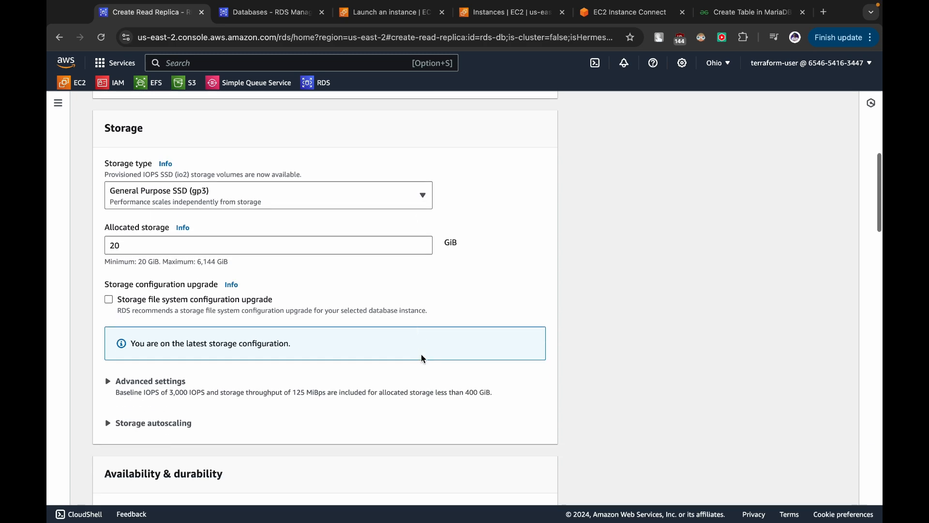
pyautogui.scroll(-4, 422, 358)
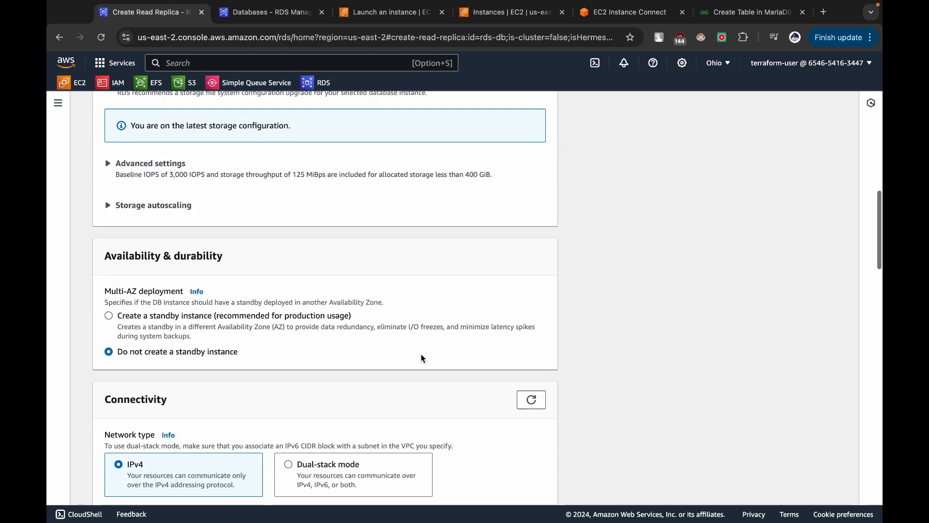
pyautogui.scroll(-8, 423, 358)
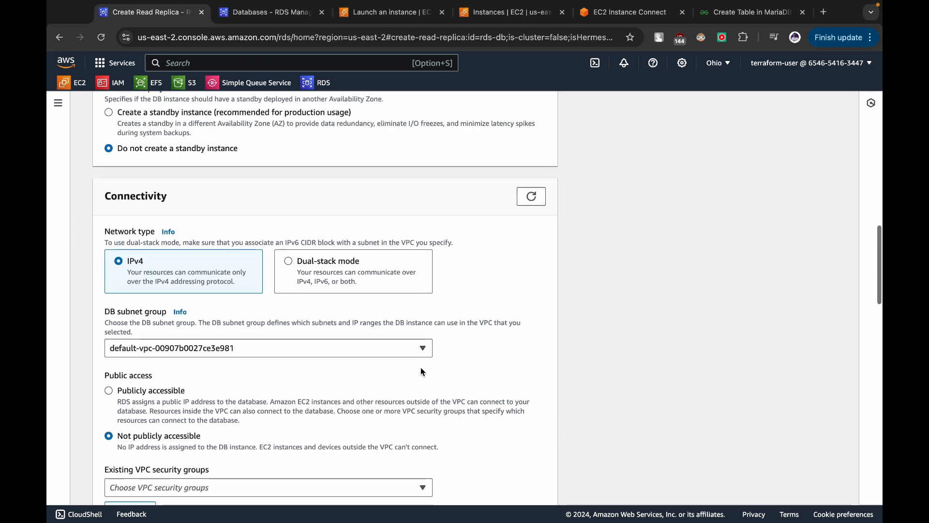
pyautogui.scroll(-4, 422, 372)
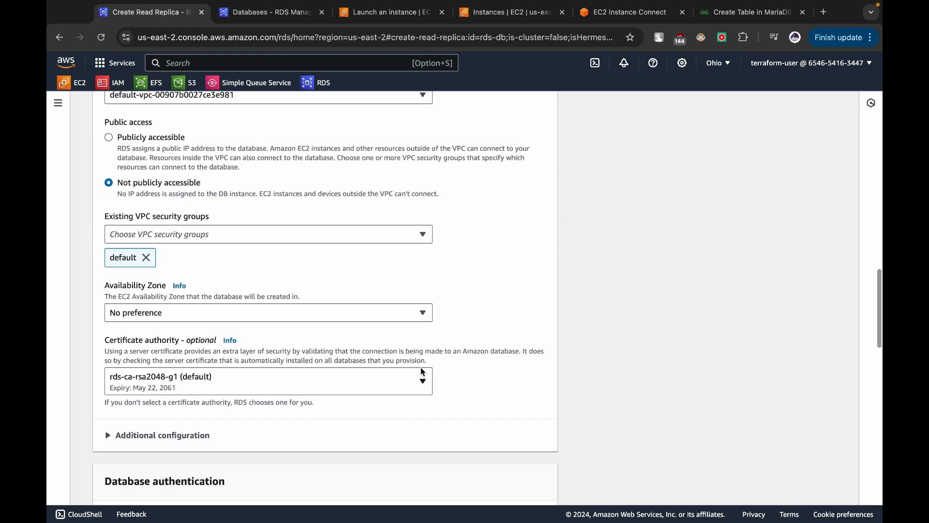
pyautogui.scroll(-2, 422, 371)
pyautogui.scroll(-1, 422, 371)
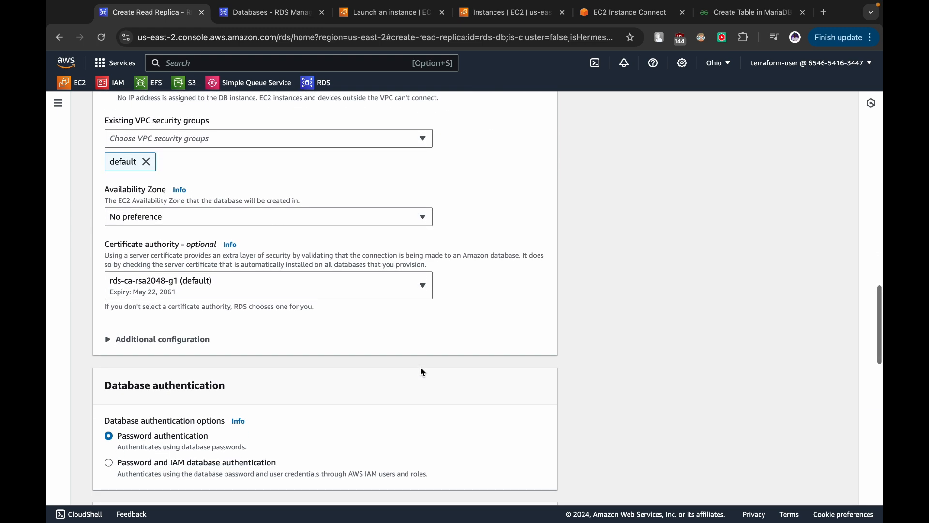
# - Keep the remaining additional configuration at its defaults and create the rds-db-read-replica instance
pyautogui.scroll(-15, 422, 371)
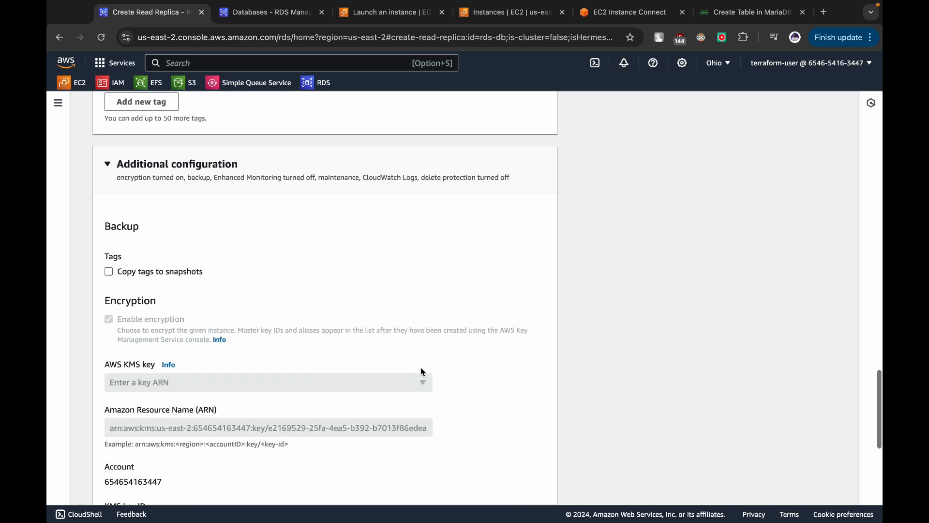
pyautogui.scroll(-8, 421, 370)
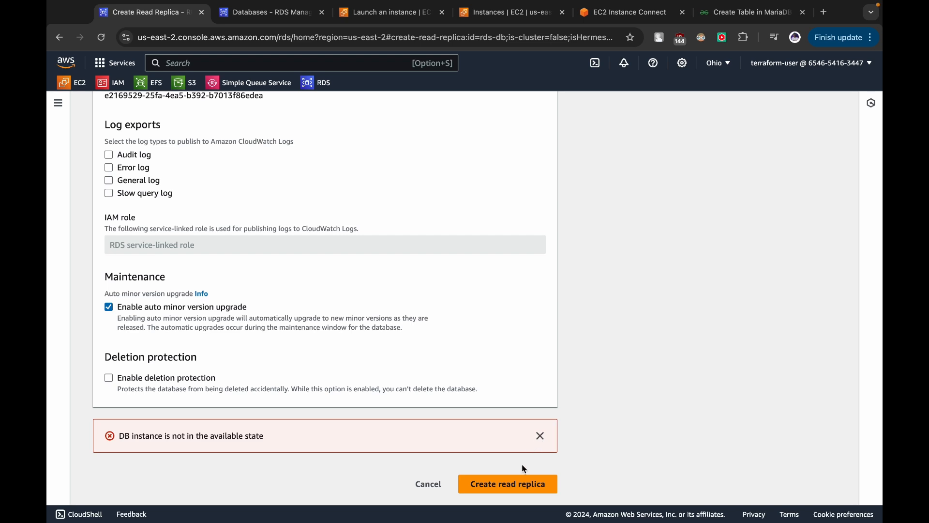
pyautogui.click(520, 483)
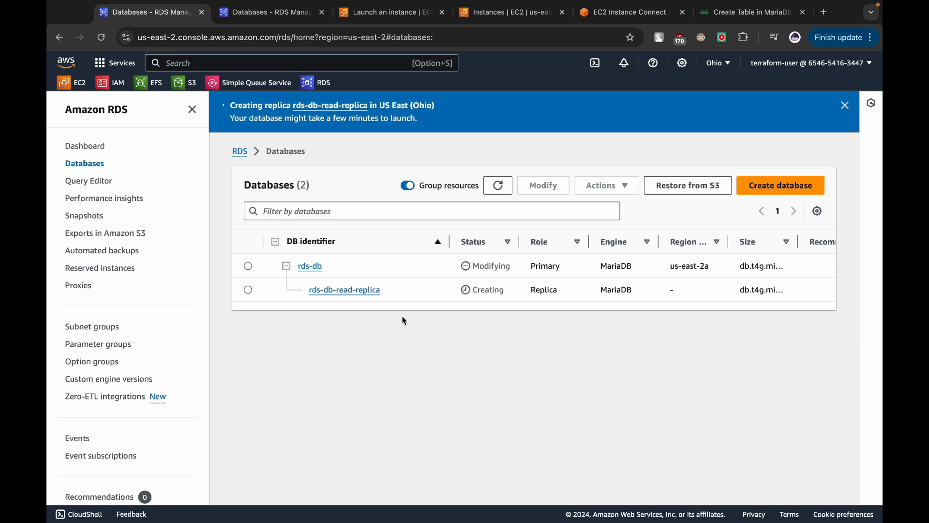
# - Refresh the RDS databases list to check the status of rds-db and rds-db-read-replica
pyautogui.click(503, 186)
pyautogui.click(505, 188)
pyautogui.click(506, 188)
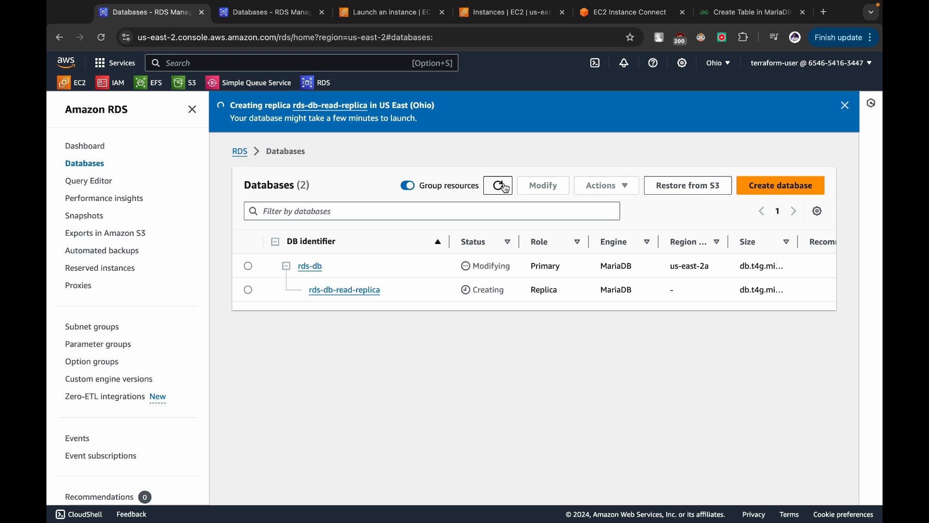
pyautogui.click(507, 189)
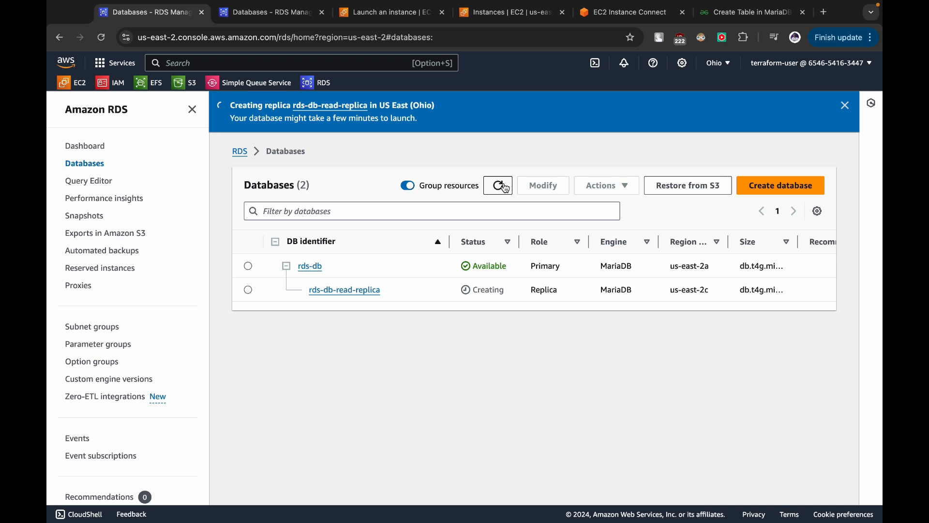
pyautogui.click(506, 188)
# - Open the details of rds-db-read-replica and copy its endpoint
pyautogui.click(250, 291)
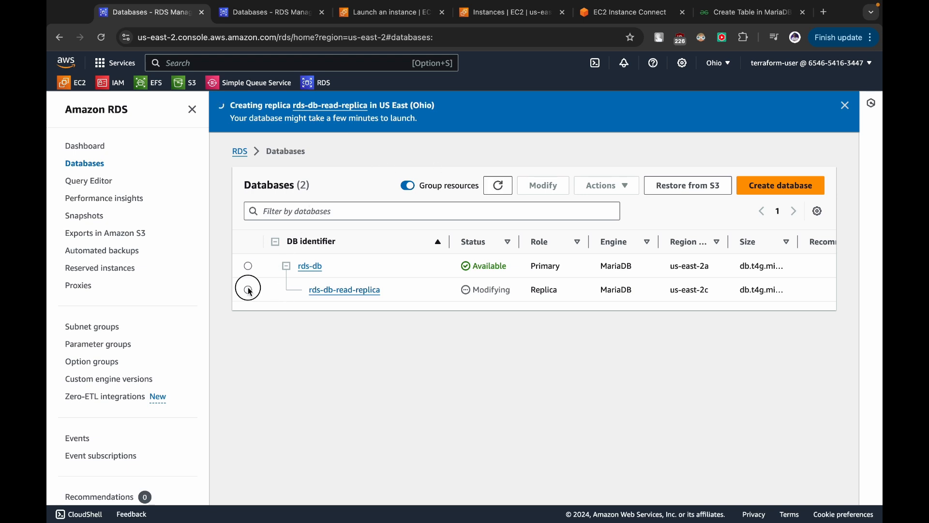
pyautogui.click(334, 291)
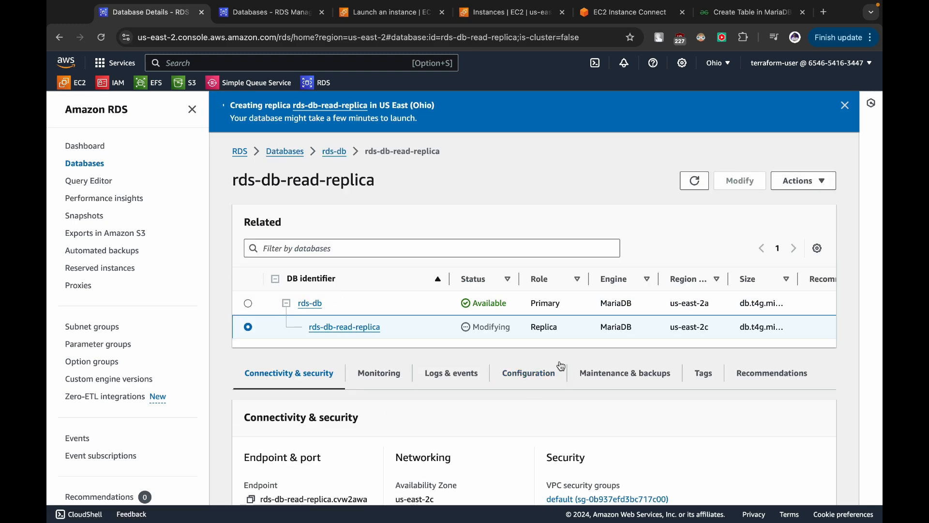
pyautogui.scroll(-5, 466, 372)
pyautogui.scroll(2, 529, 243)
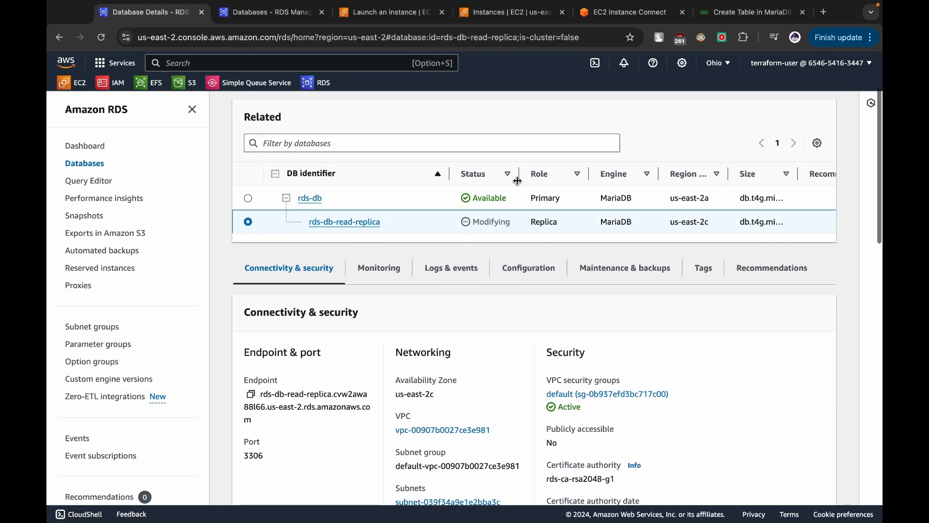
pyautogui.click(250, 395)
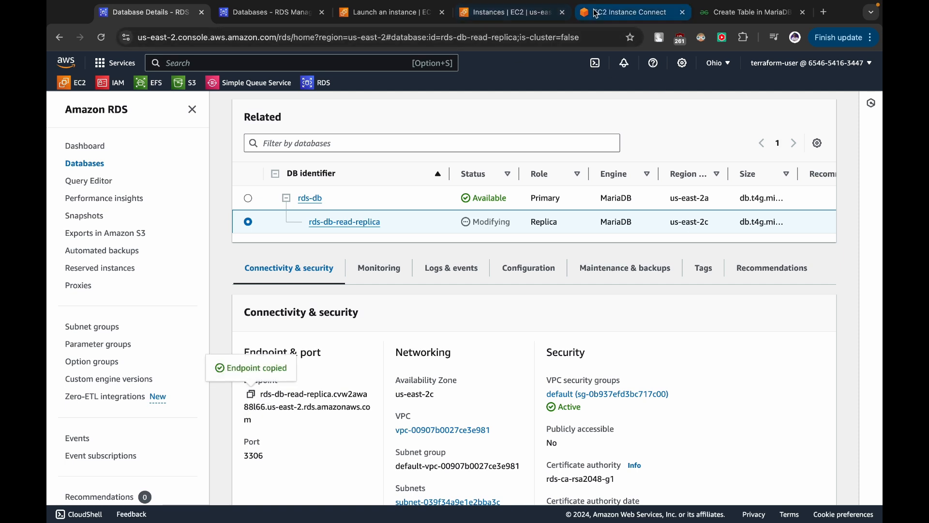
# - In the EC2 Instance Connect session, clear the terminal and connect with mysql to the read replica's endpoint as admin, supplying the account password
pyautogui.click(597, 13)
pyautogui.write('clear')
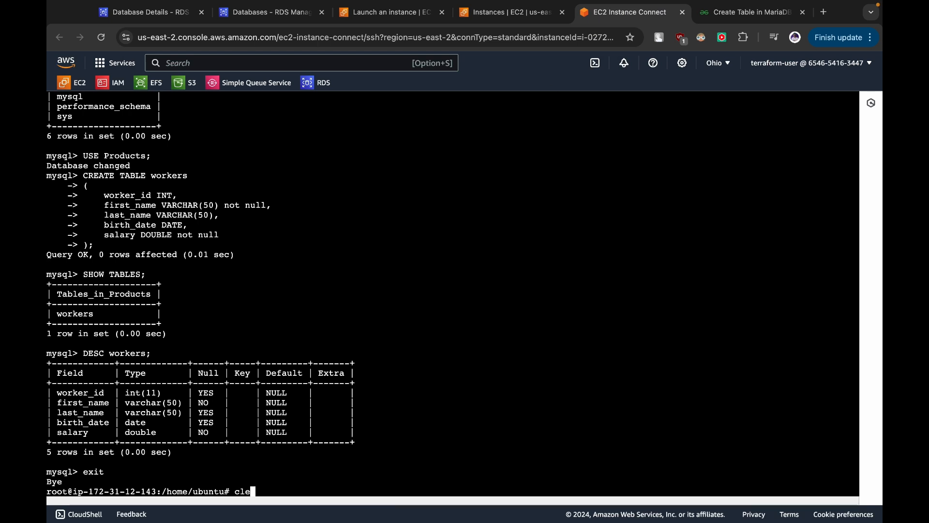
pyautogui.press('Return')
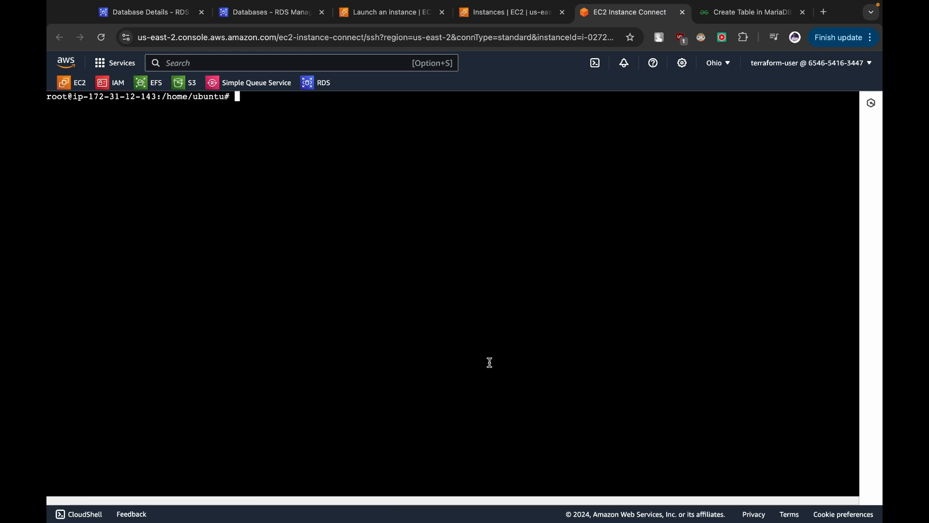
pyautogui.write('mysql')
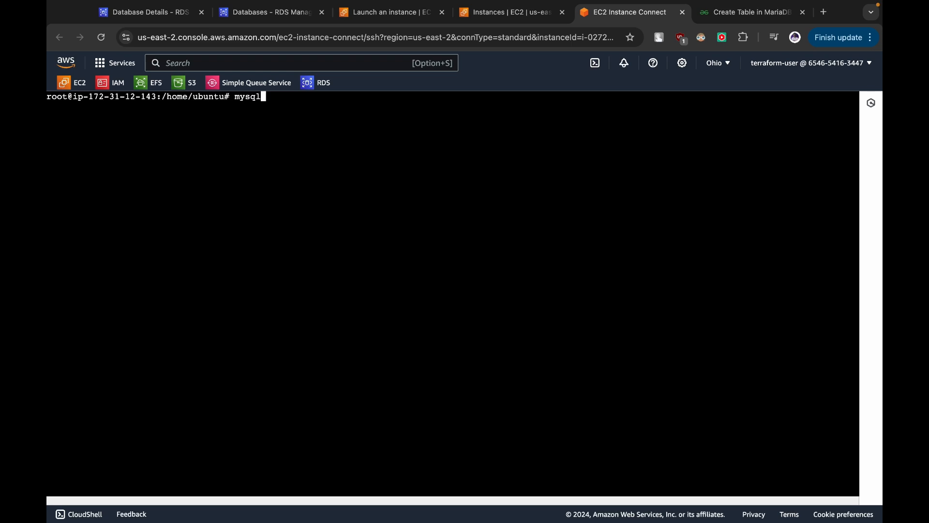
pyautogui.write(' -h')
pyautogui.rightClick(523, 292)
pyautogui.click(540, 382)
pyautogui.write('-u ')
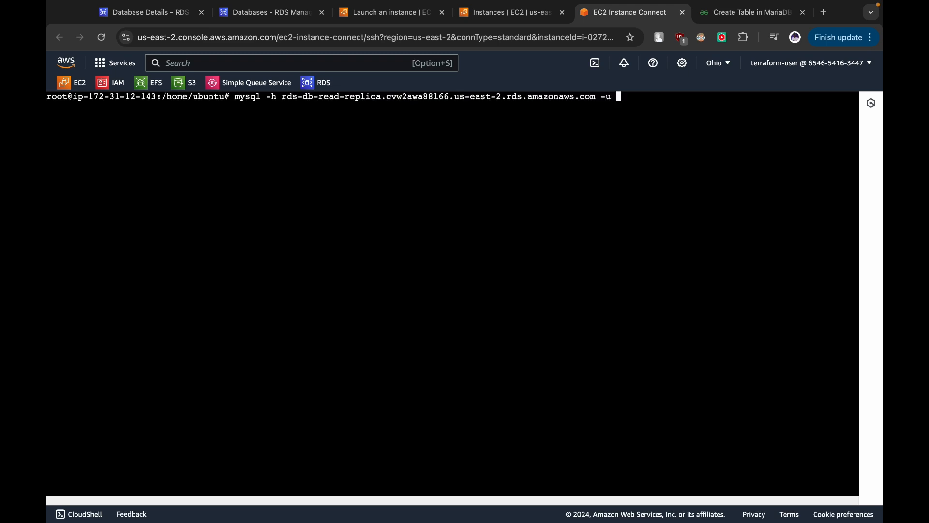
pyautogui.write('admin -ppassword')
pyautogui.press('Return')
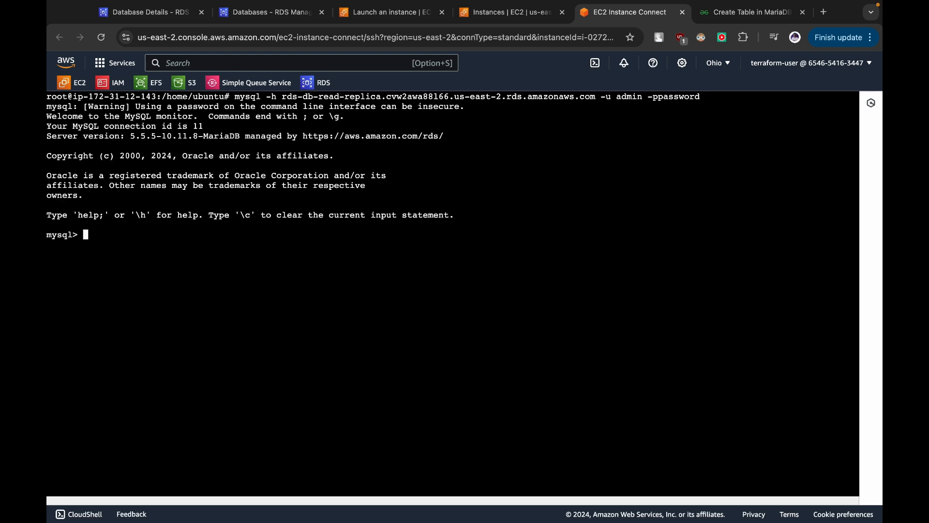
# - List the databases on the read replica and check for the Products entry
pyautogui.write('show databses')
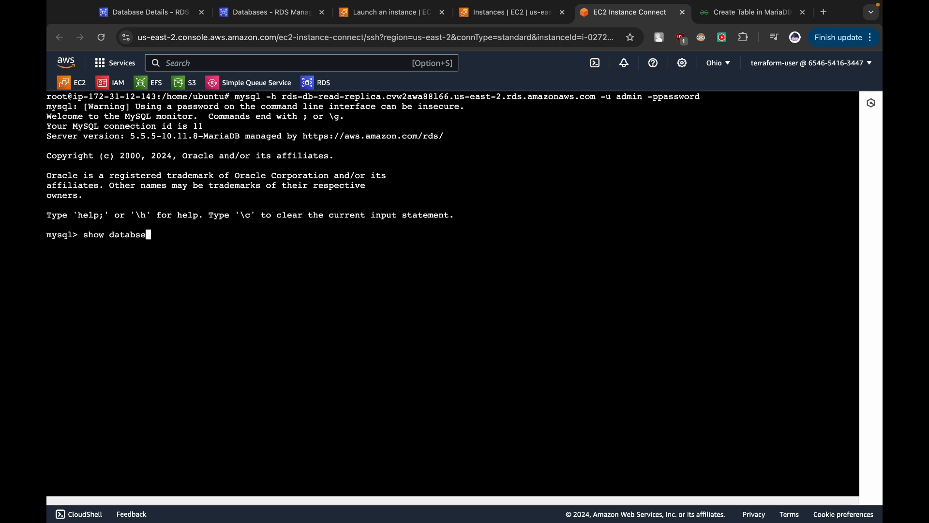
pyautogui.press('BackSpace')
pyautogui.press('BackSpace')
pyautogui.press('BackSpace')
pyautogui.write('ases;')
pyautogui.press('Return')
pyautogui.doubleClick(89, 272)
pyautogui.click(298, 306)
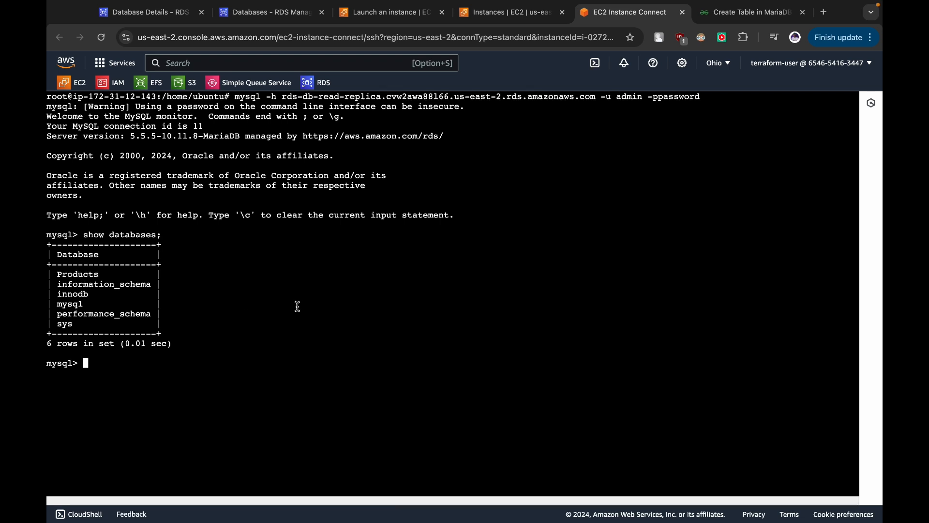
# - Switch to the Products database on the replica and list its tables
pyautogui.write('use Products;')
pyautogui.press('Return')
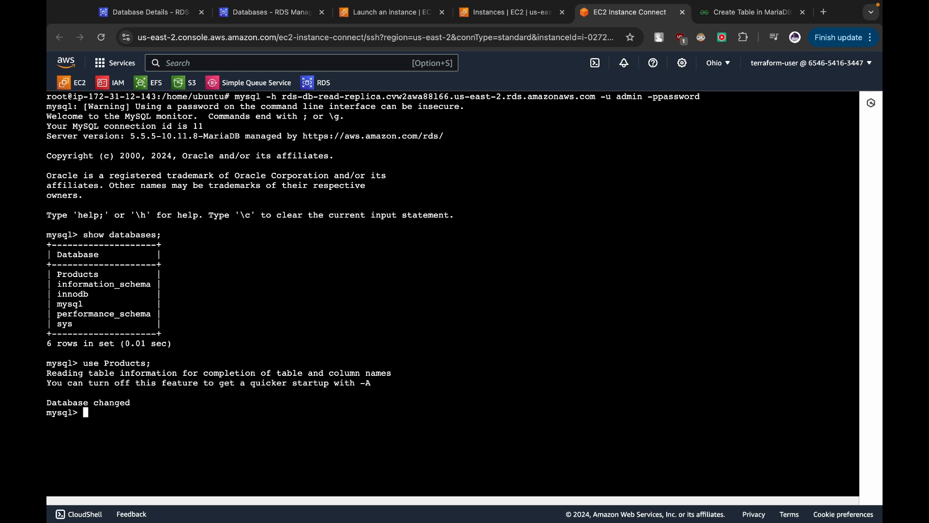
pyautogui.write('hsow')
pyautogui.press('BackSpace')
pyautogui.press('BackSpace')
pyautogui.press('BackSpace')
pyautogui.press('BackSpace')
pyautogui.press('BackSpace')
pyautogui.write('show tables;')
pyautogui.press('Return')
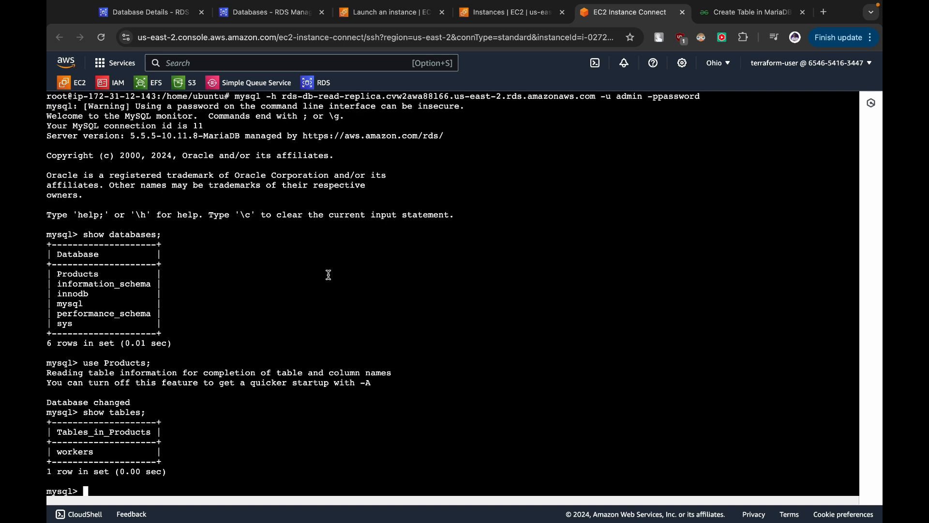
# - Describe the workers table on the replica and review its columns
pyautogui.write('desc ')
pyautogui.write('wro')
pyautogui.press('BackSpace')
pyautogui.press('BackSpace')
pyautogui.write('or')
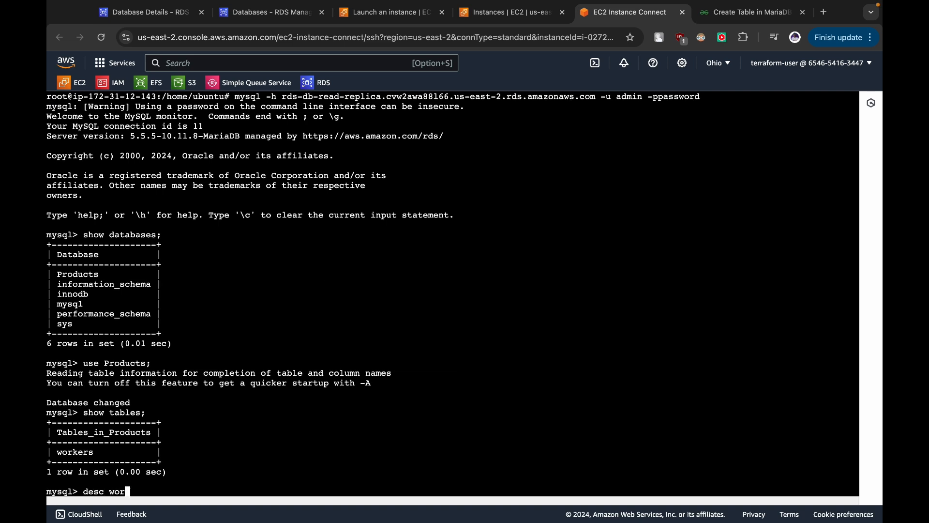
pyautogui.write('kers;')
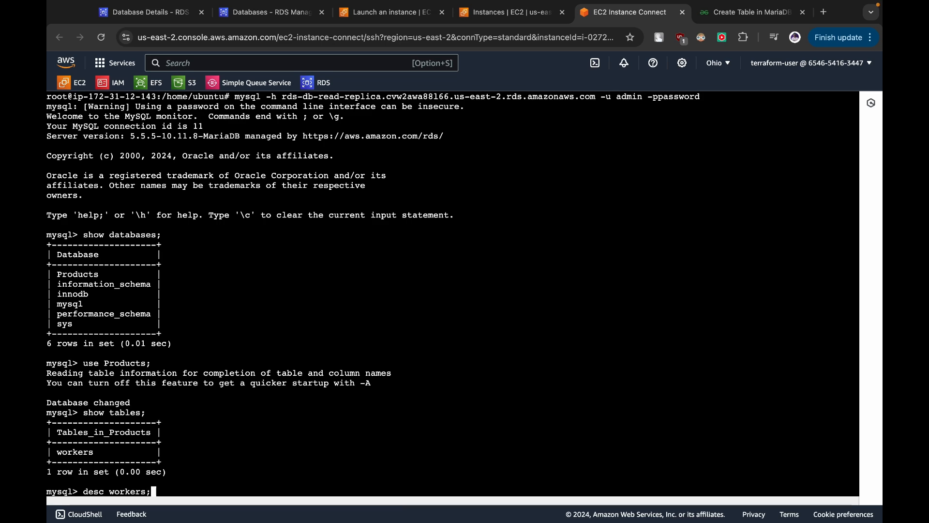
pyautogui.press('Return')
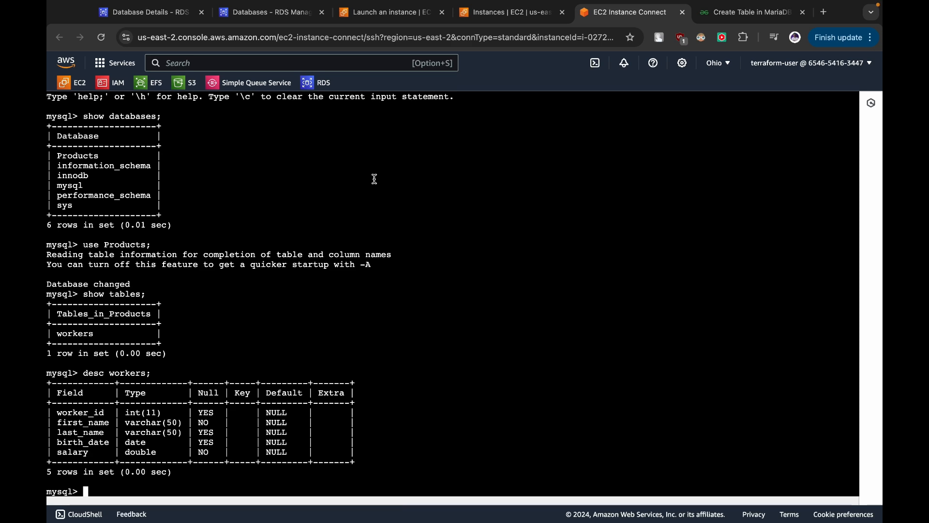
pyautogui.scroll(2, 361, 132)
pyautogui.scroll(-2, 363, 221)
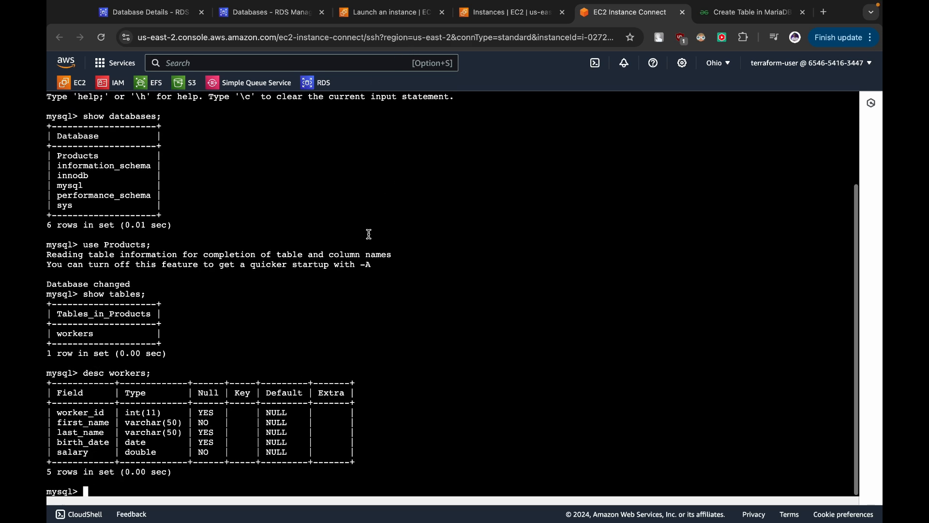
# - Try to drop the Products database on the read replica and read the server's response
pyautogui.write('DROP Database')
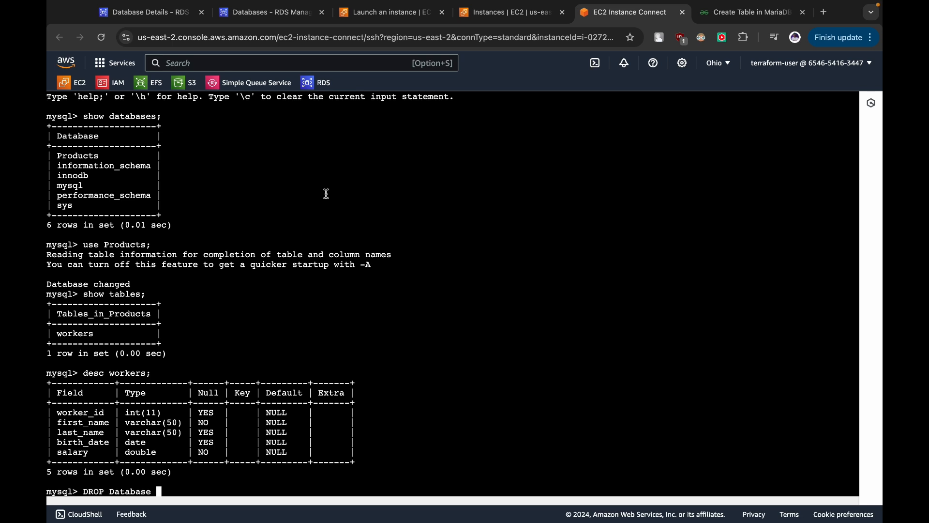
pyautogui.write(' Products;')
pyautogui.press('Return')
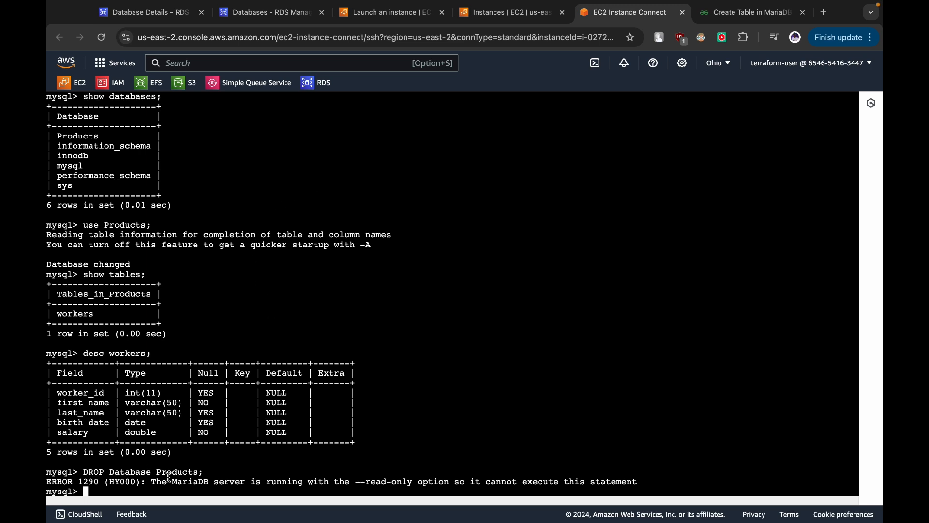
pyautogui.moveTo(151, 482); pyautogui.dragTo(640, 480)
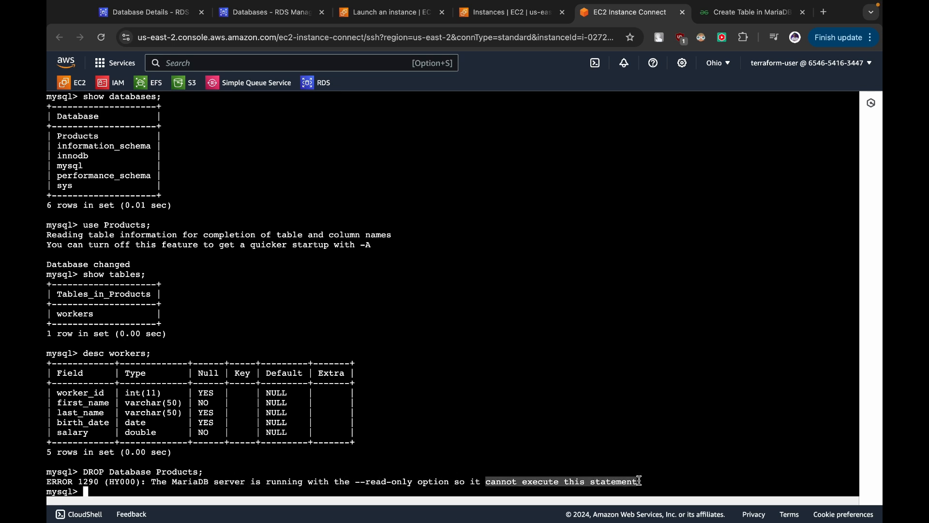
pyautogui.click(549, 410)
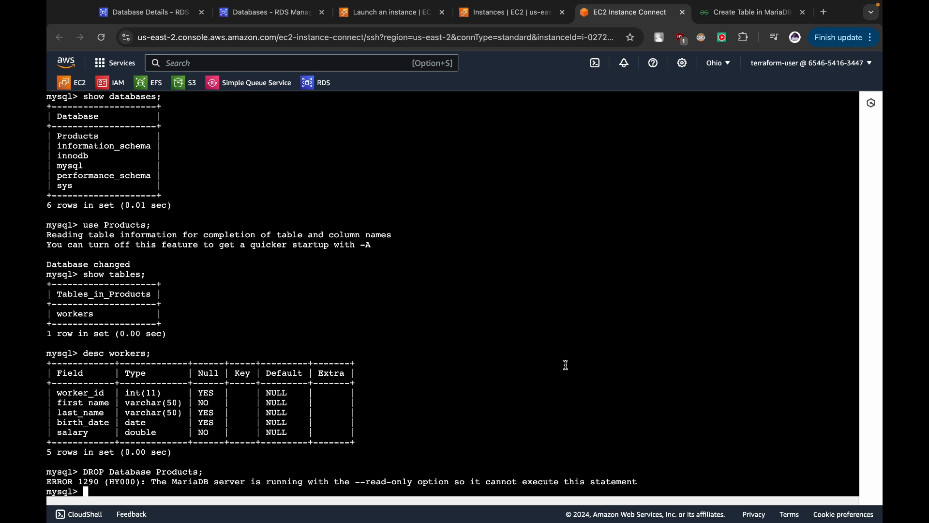
# - Exit the replica session and reconnect with mysql to the primary rds-db endpoint as admin, supplying the account password
pyautogui.write('exit')
pyautogui.press('Return')
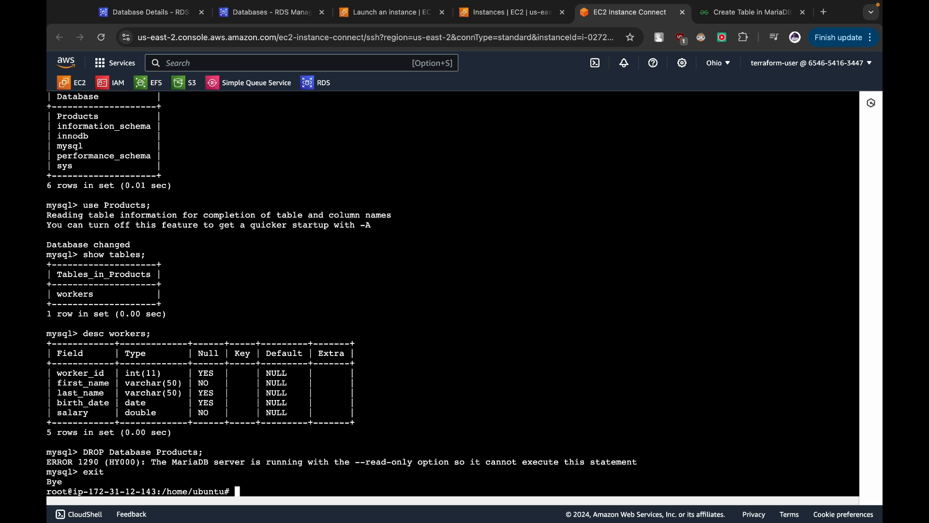
pyautogui.press('Up')
pyautogui.press('Up')
pyautogui.press('Up')
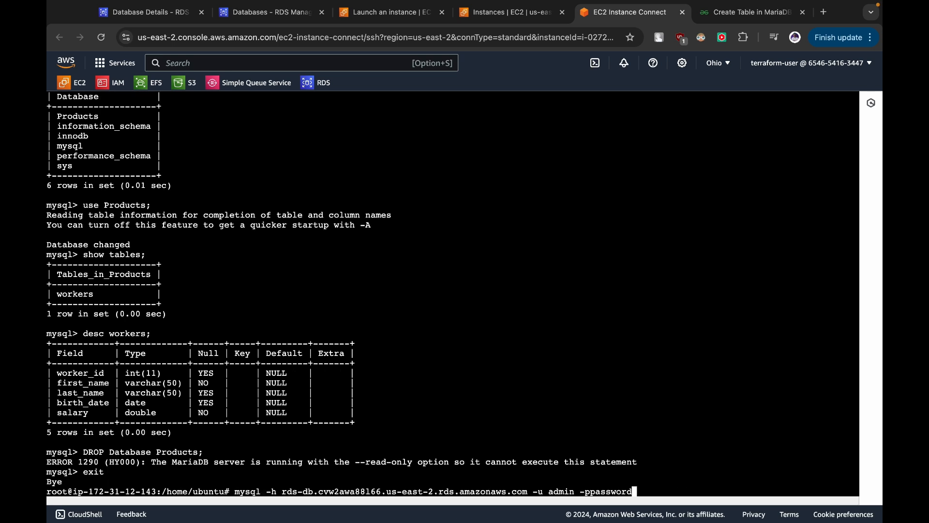
pyautogui.press('Return')
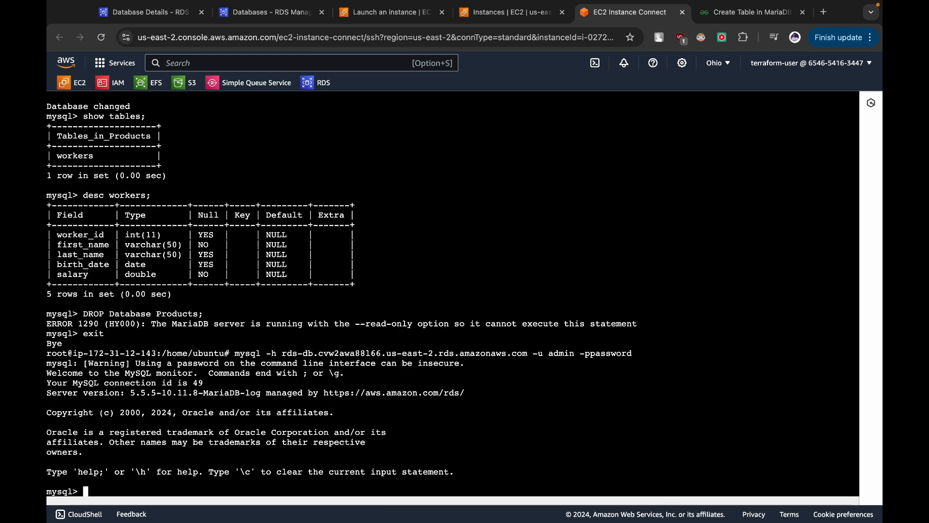
# - List the databases on the primary rds-db instance and check for the Products entry
pyautogui.write('show databases;')
pyautogui.press('Return')
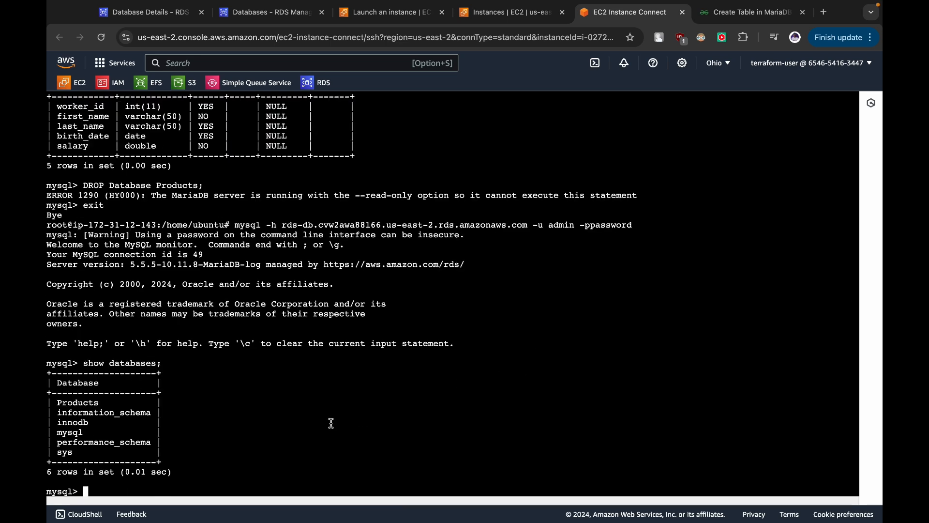
pyautogui.doubleClick(80, 402)
pyautogui.click(254, 412)
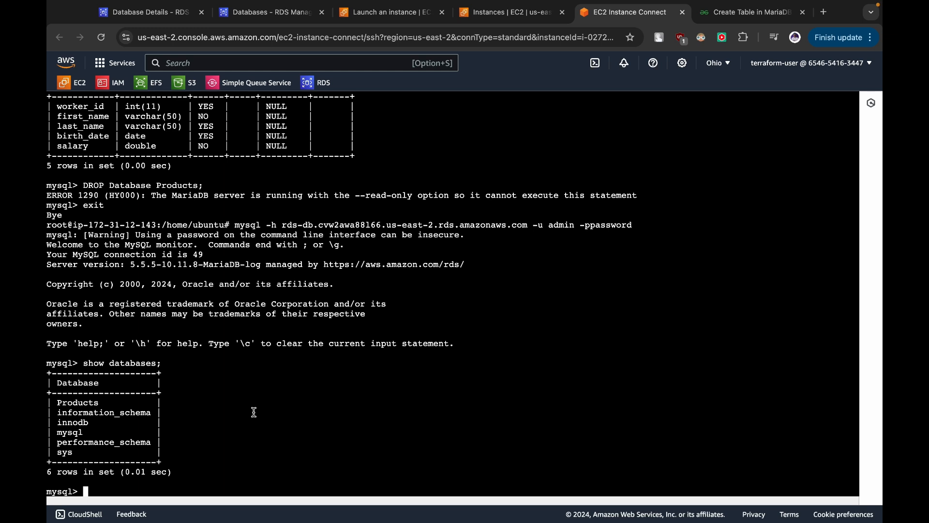
# - Try to create a database named RDS-DEMO on the primary instance
pyautogui.write('create database')
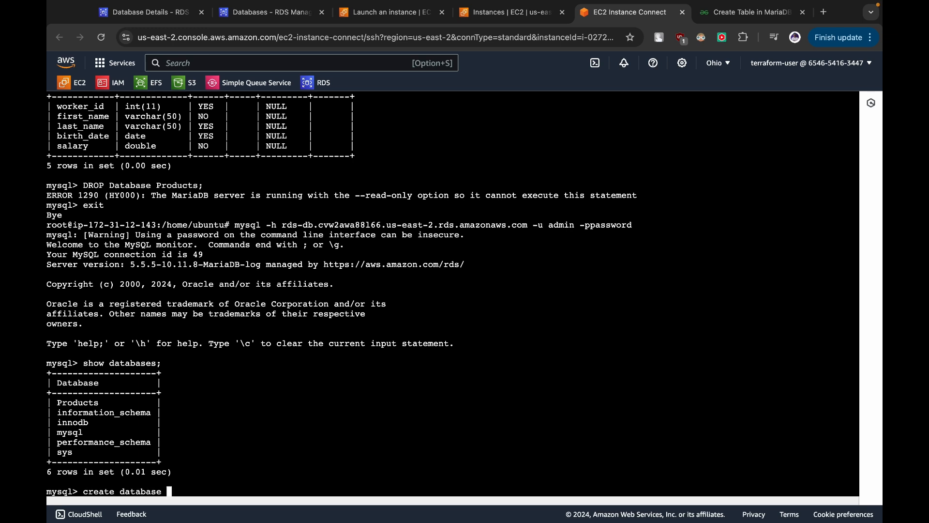
pyautogui.write(' RDS')
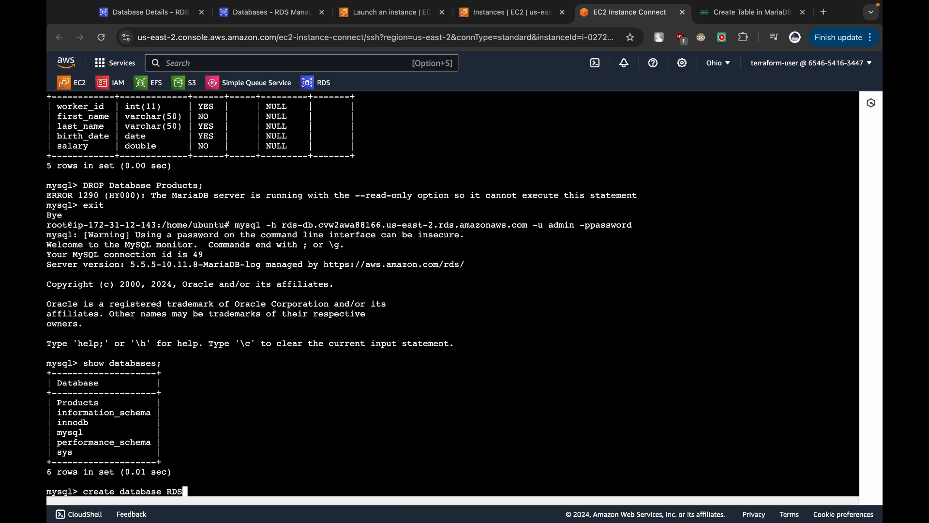
pyautogui.write('-DEMO;')
pyautogui.press('Return')
# - Create a database on the primary instance with the hyphen removed from its name, as RDSDEMO
pyautogui.press('Up')
pyautogui.press('Left')
pyautogui.press('Left')
pyautogui.press('Left')
pyautogui.press('Left')
pyautogui.press('Left')
pyautogui.press('BackSpace')
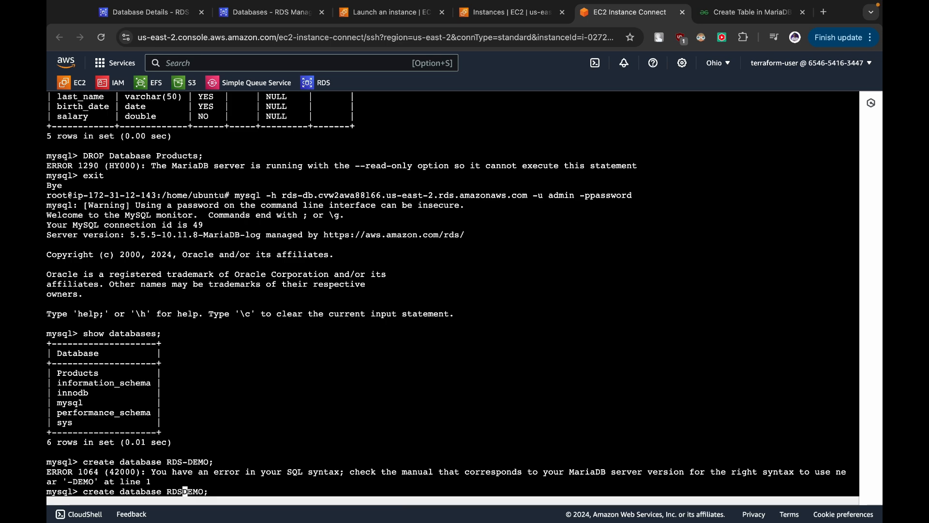
pyautogui.press('Return')
# - List the primary instance's databases again and check for the RDSDEMO entry
pyautogui.write('clear')
pyautogui.press('Return')
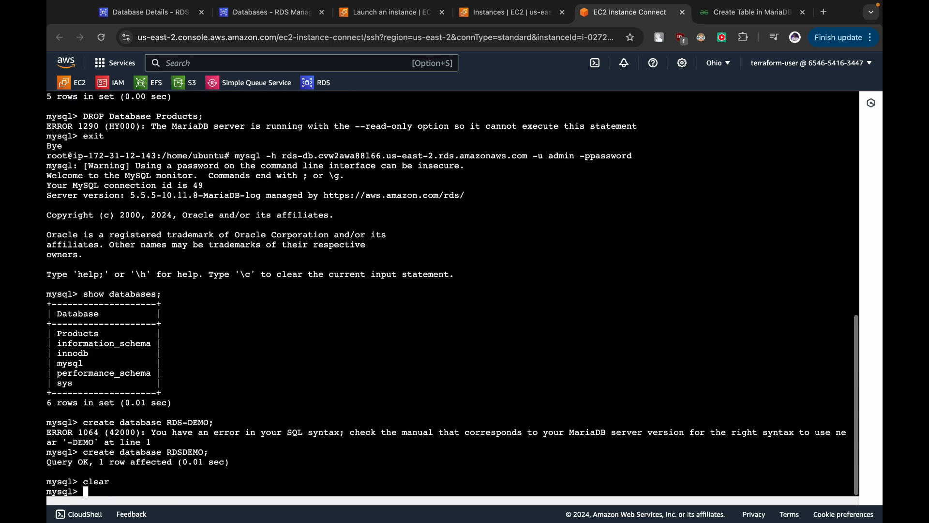
pyautogui.write('sho')
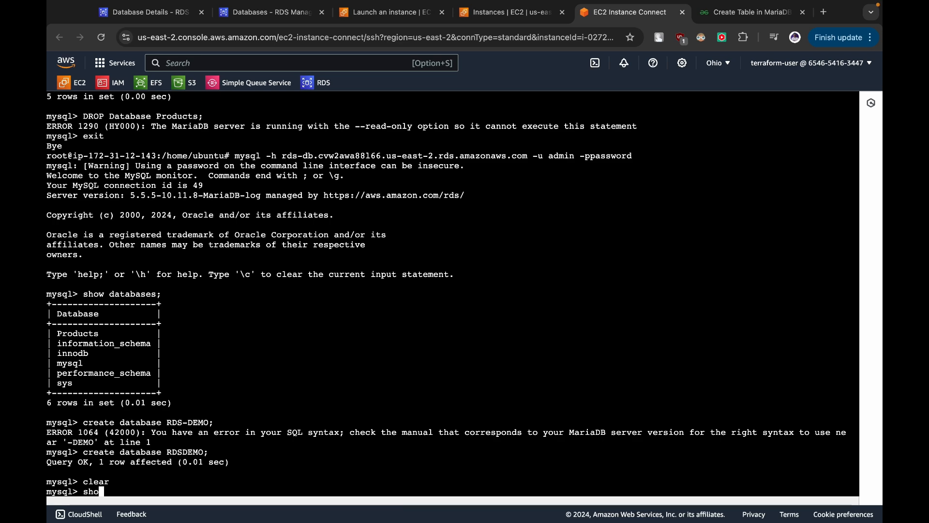
pyautogui.write('w databases;')
pyautogui.press('Return')
pyautogui.doubleClick(87, 402)
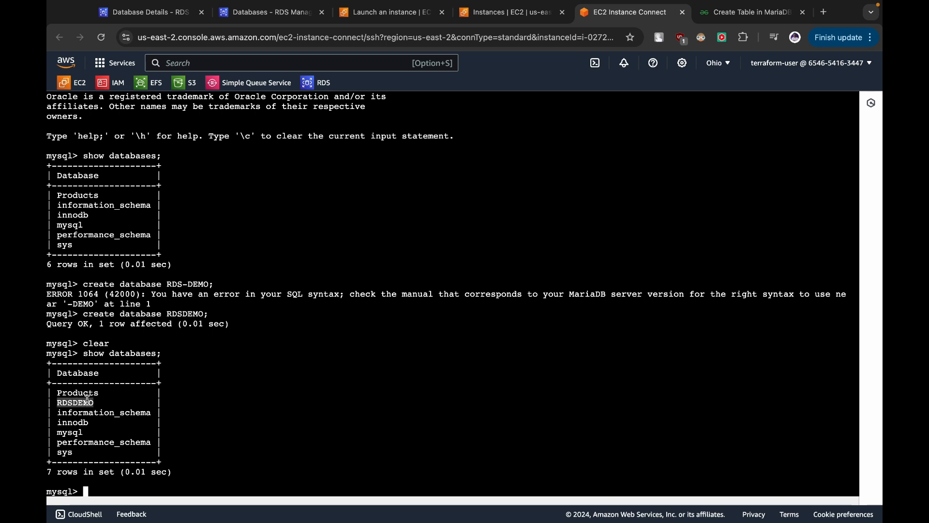
pyautogui.click(421, 450)
# - Exit the primary database session and clear the terminal
pyautogui.write('exit')
pyautogui.press('Return')
pyautogui.write('clear')
pyautogui.press('Return')
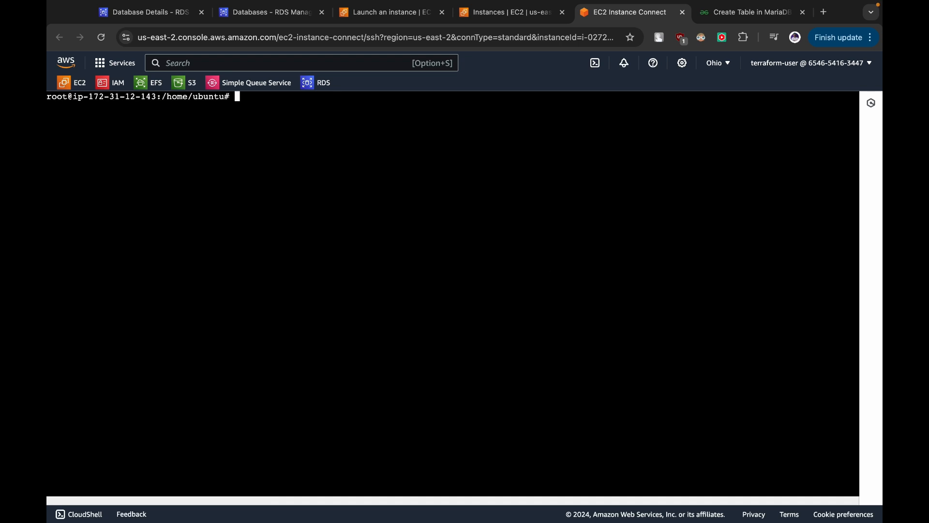
# - Connect to the rds-db-read-replica endpoint with the mysql client as admin, supplying the account password
pyautogui.press('Up')
pyautogui.press('Up')
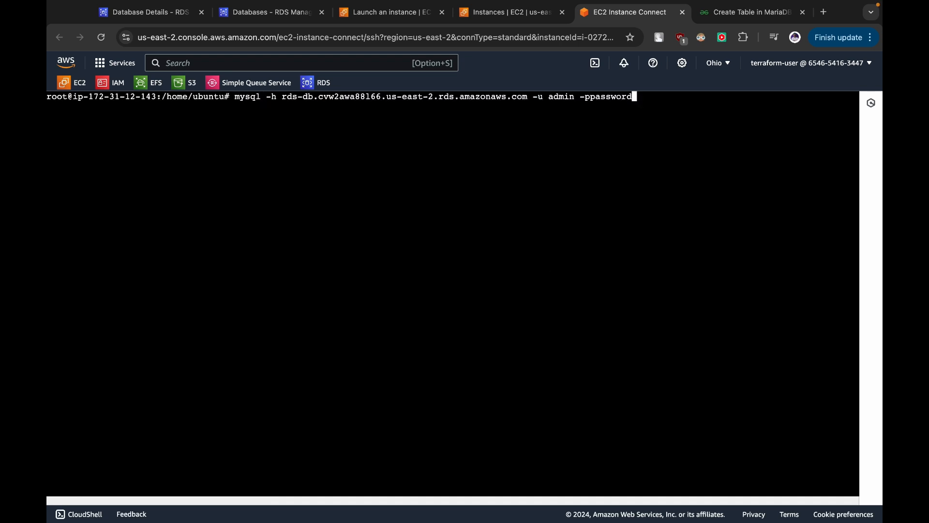
pyautogui.press('Up')
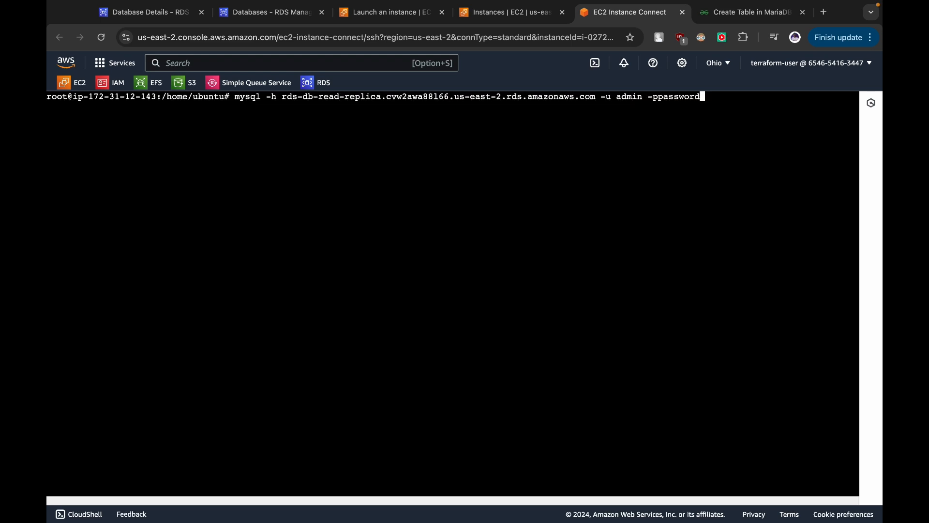
pyautogui.press('Down')
pyautogui.press('Up')
pyautogui.press('Return')
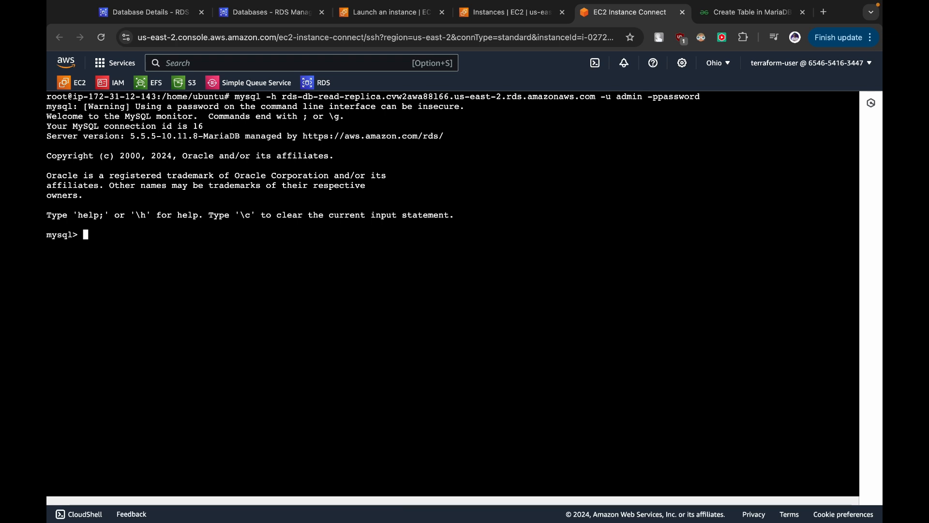
# - List the read replica's databases to check for the RDSDEMO entry, and exit the session
pyautogui.write('show databases;')
pyautogui.press('Return')
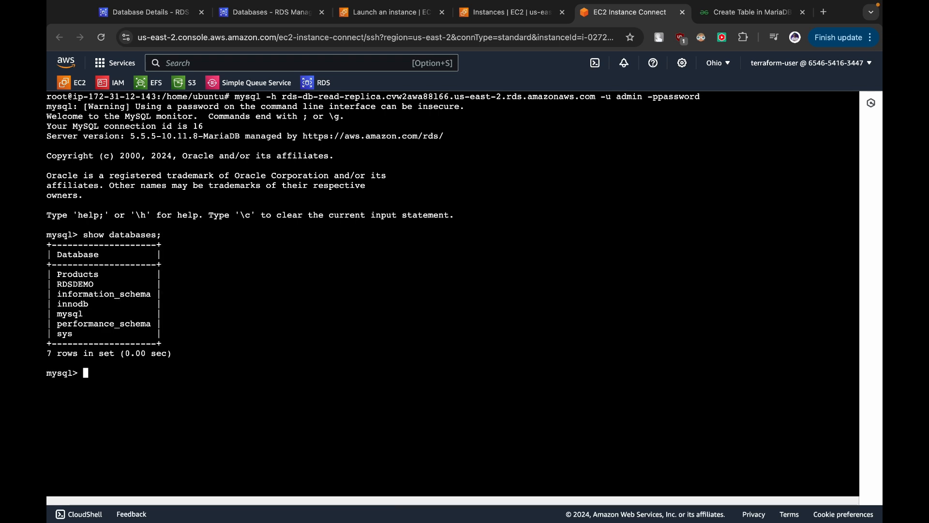
pyautogui.doubleClick(70, 285)
pyautogui.write('exit')
pyautogui.press('Return')
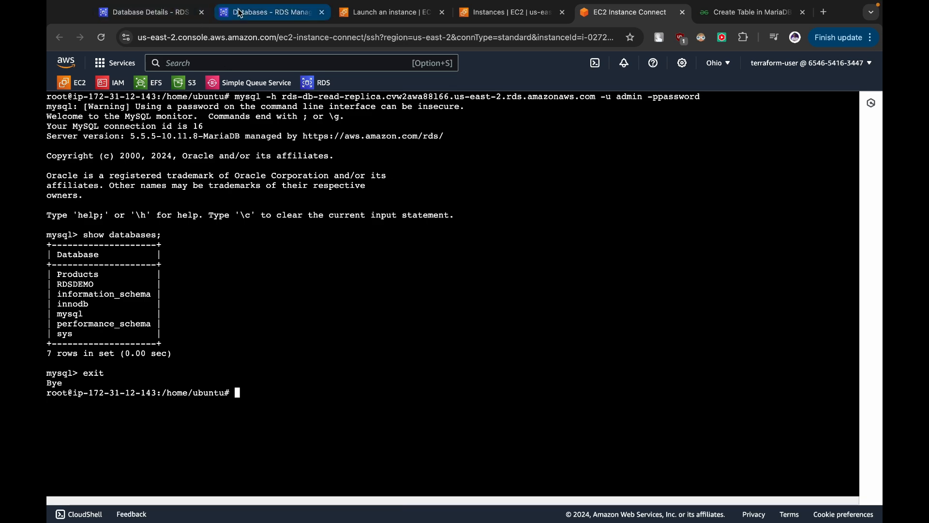
# - Delete the rds-db-read-replica instance in the RDS console, confirming with "delete me"
pyautogui.click(145, 13)
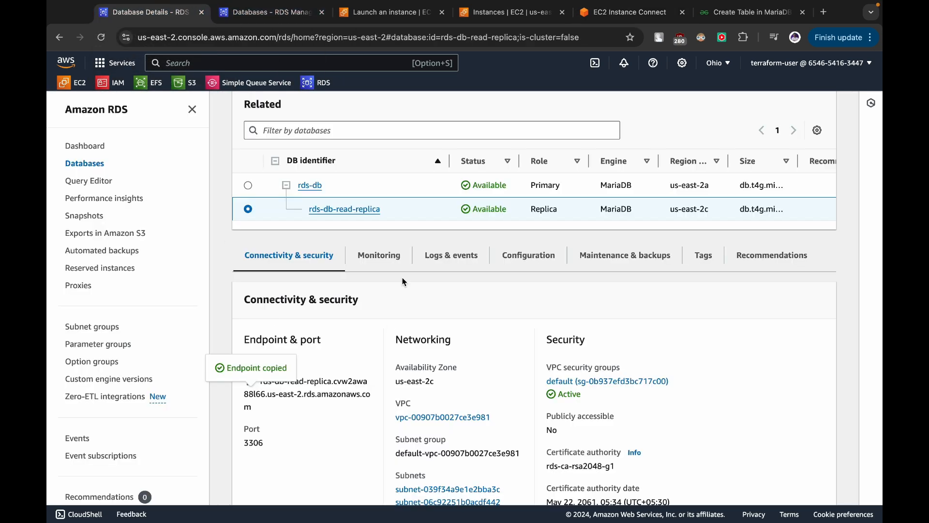
pyautogui.click(794, 170)
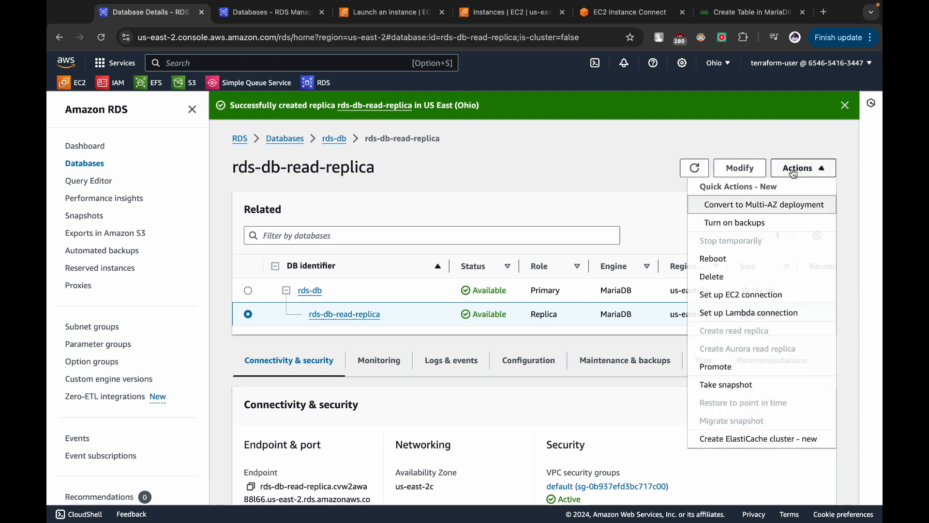
pyautogui.click(712, 277)
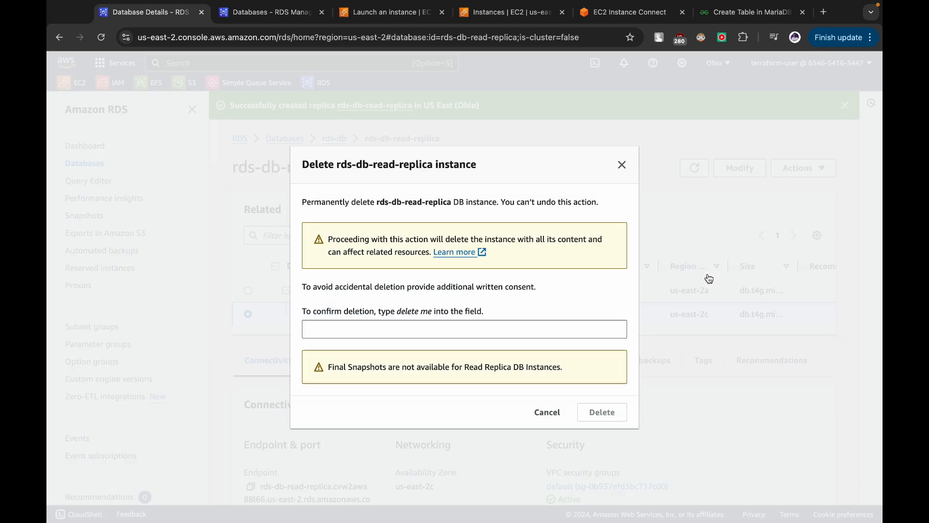
pyautogui.click(414, 332)
pyautogui.write('delete ')
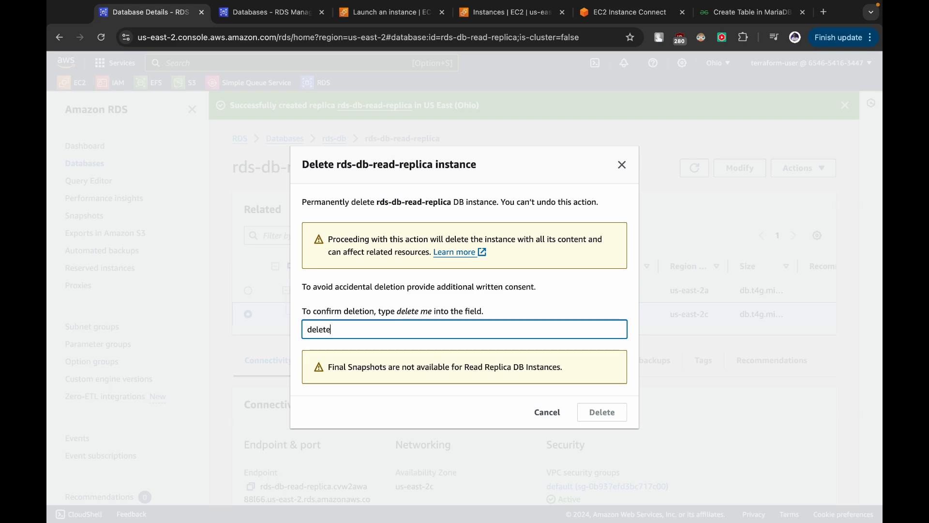
pyautogui.write('me')
pyautogui.click(595, 410)
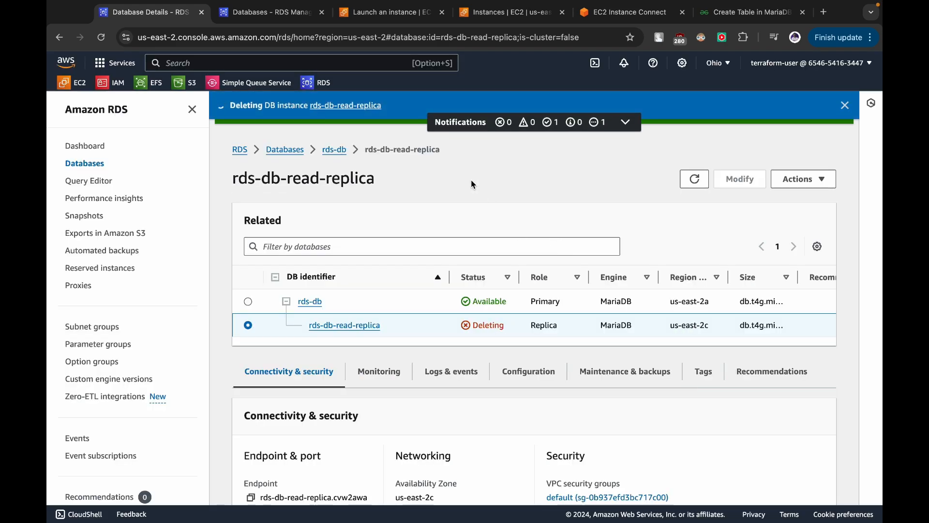
# - Terminate the rds-server instance in the EC2 console and confirm the termination
pyautogui.click(514, 14)
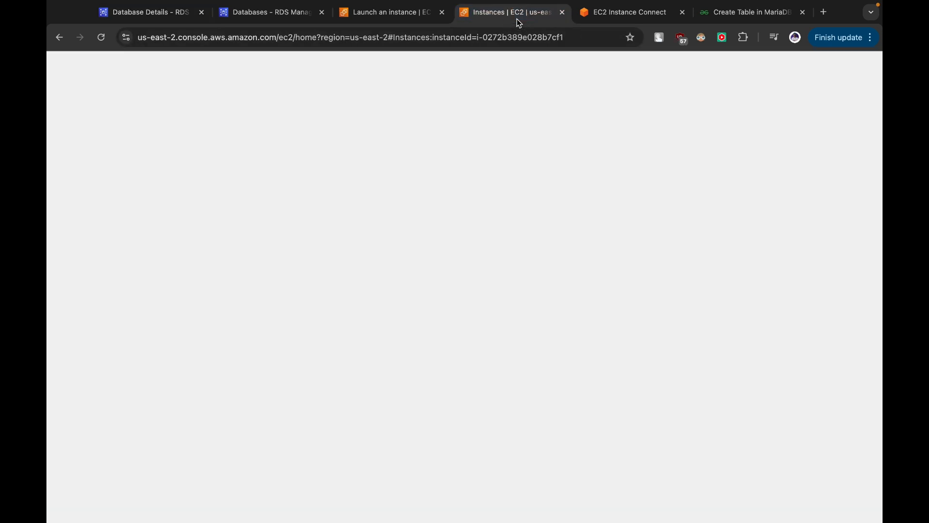
pyautogui.click(624, 106)
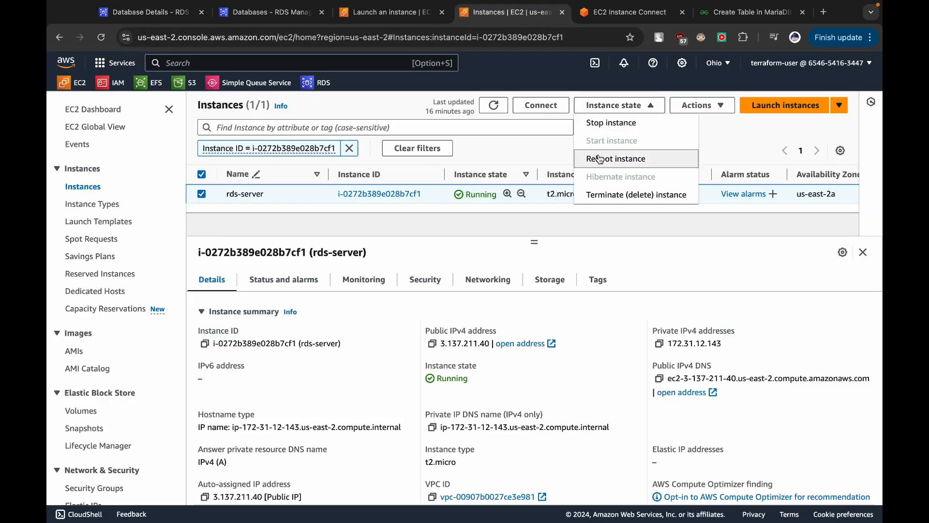
pyautogui.click(607, 194)
pyautogui.click(709, 395)
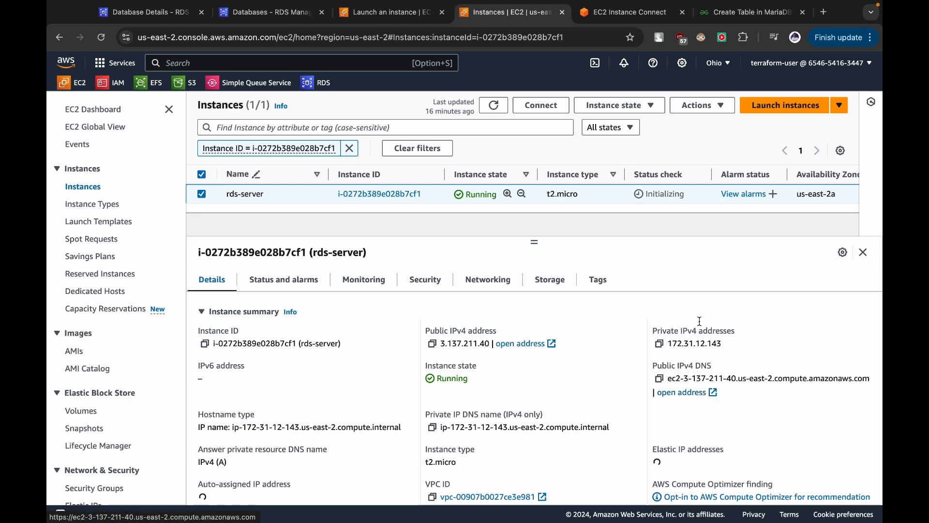
# - Delete the primary rds-db instance without a final snapshot or retained automated backups, acknowledging the backup loss and confirming with "delete me"
pyautogui.click(181, 17)
pyautogui.click(248, 301)
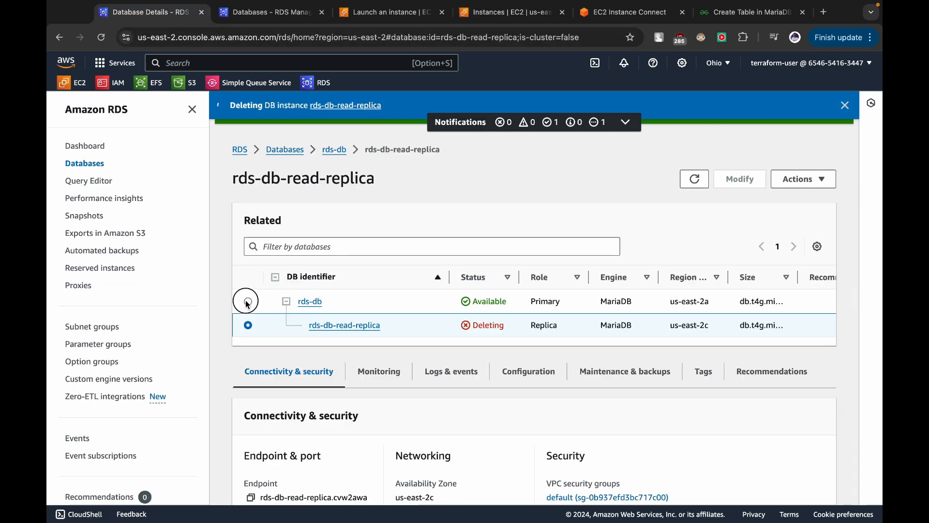
pyautogui.click(804, 179)
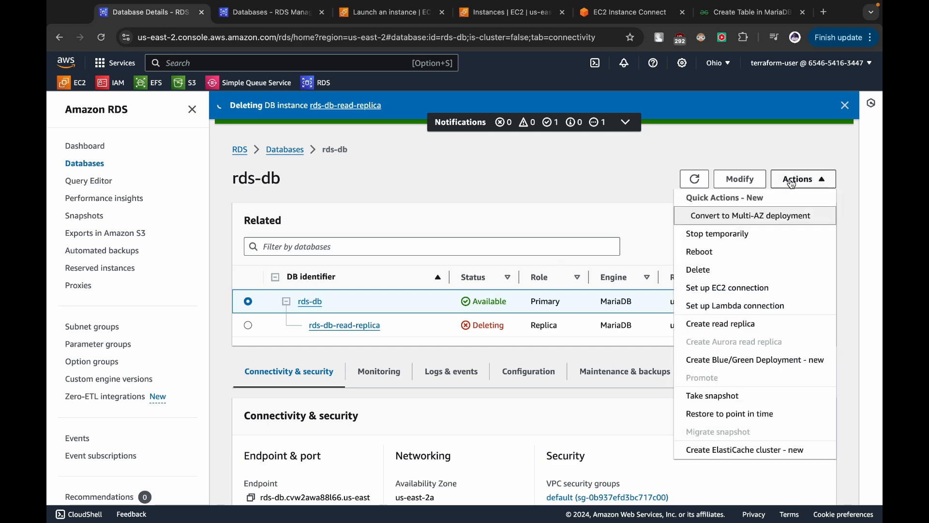
pyautogui.click(708, 270)
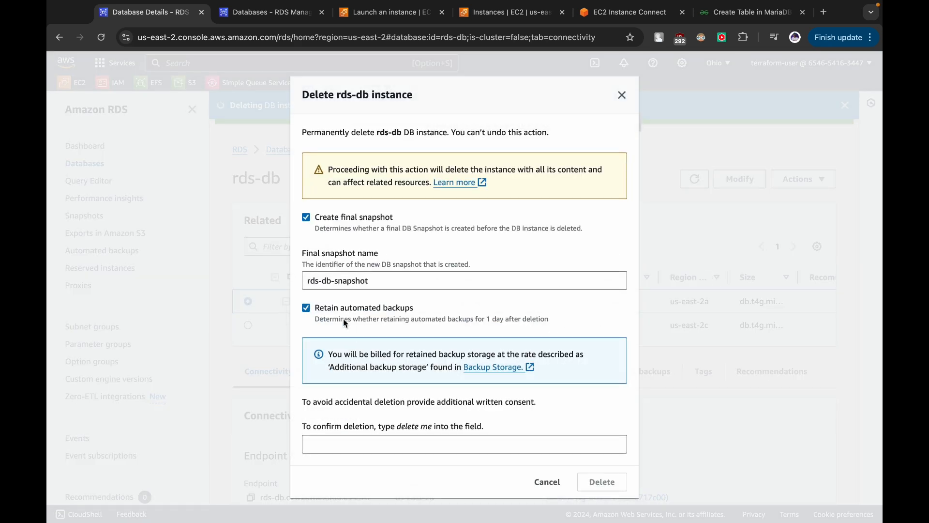
pyautogui.click(307, 218)
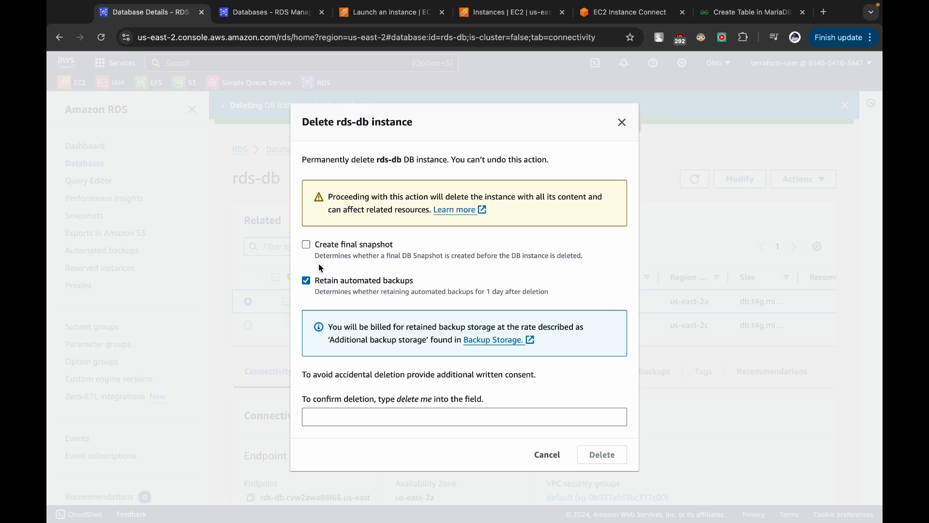
pyautogui.moveTo(320, 248); pyautogui.dragTo(414, 243)
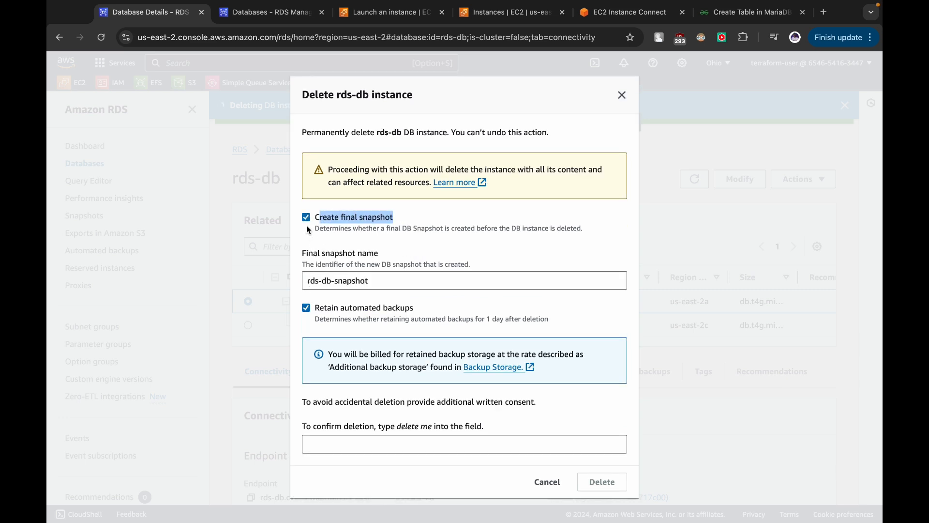
pyautogui.click(306, 218)
pyautogui.click(306, 280)
pyautogui.click(306, 292)
pyautogui.click(319, 378)
pyautogui.write('delete me')
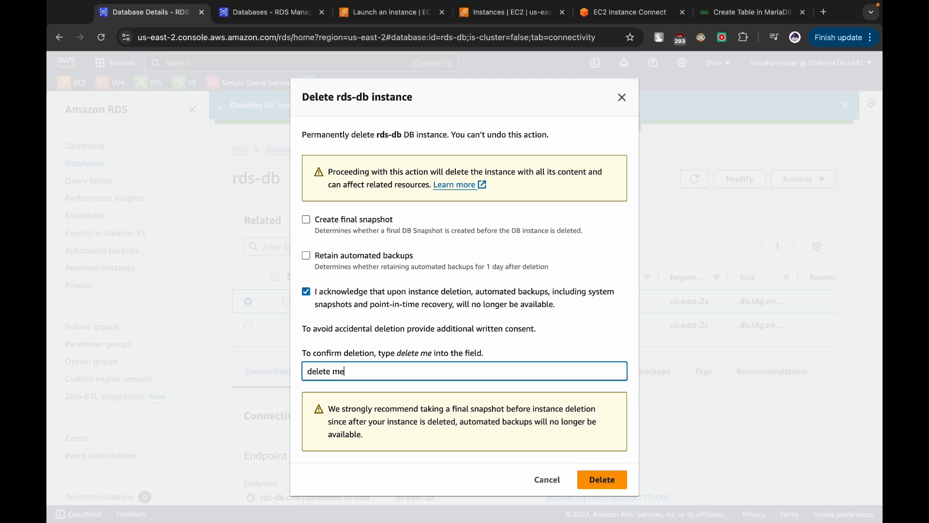
pyautogui.click(591, 477)
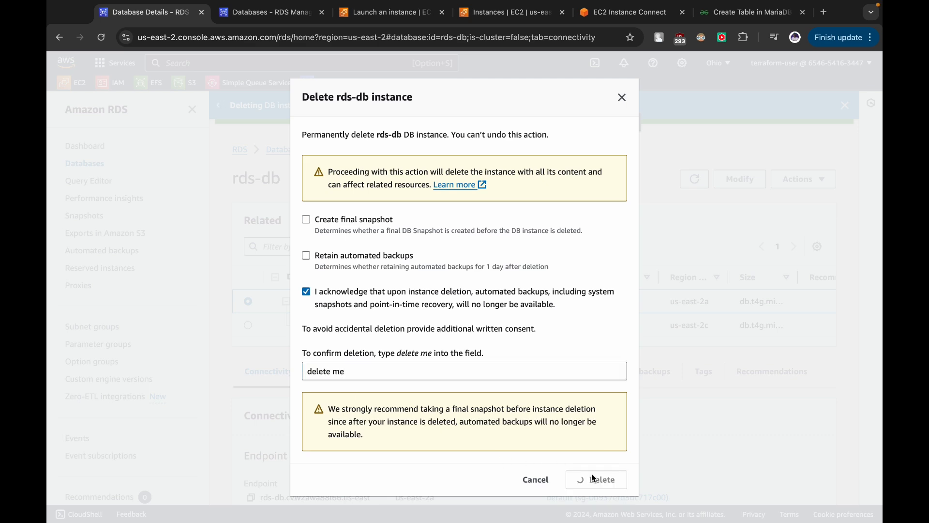